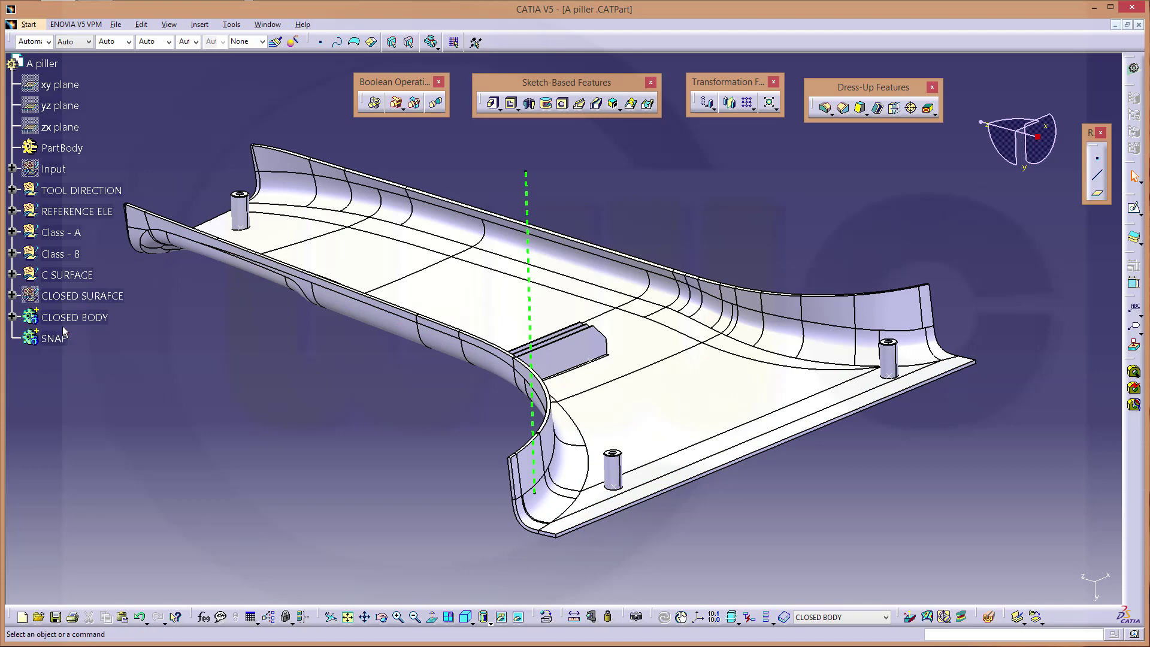
Insert two new empty bodies into the A piller part
click(199, 25)
click(220, 55)
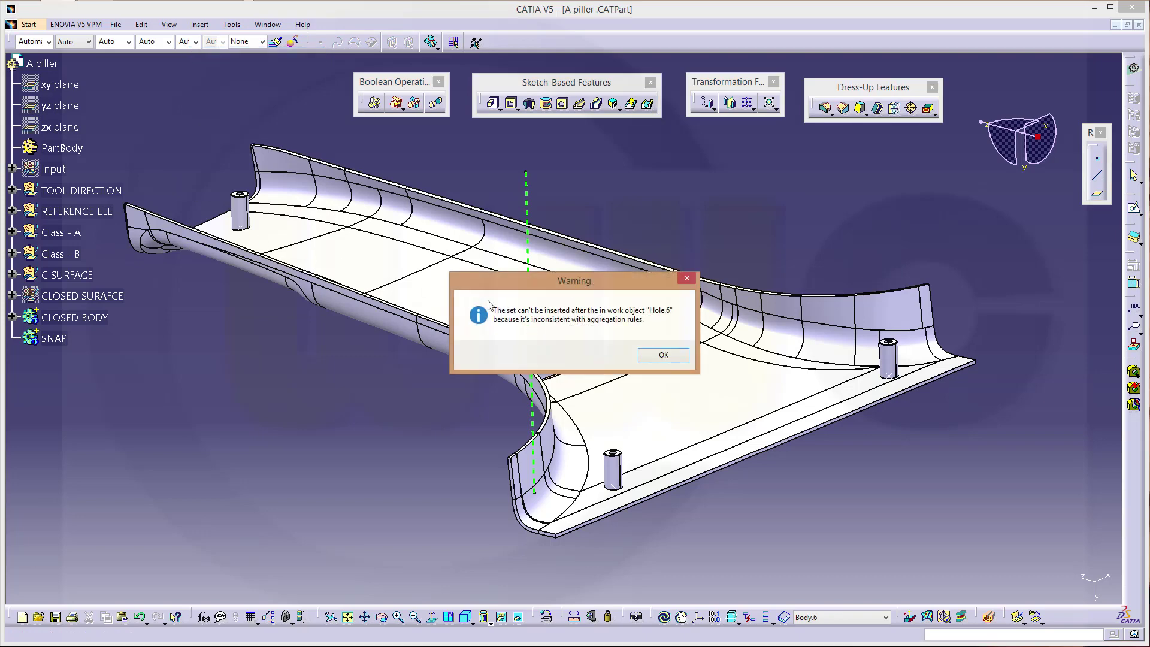
click(661, 356)
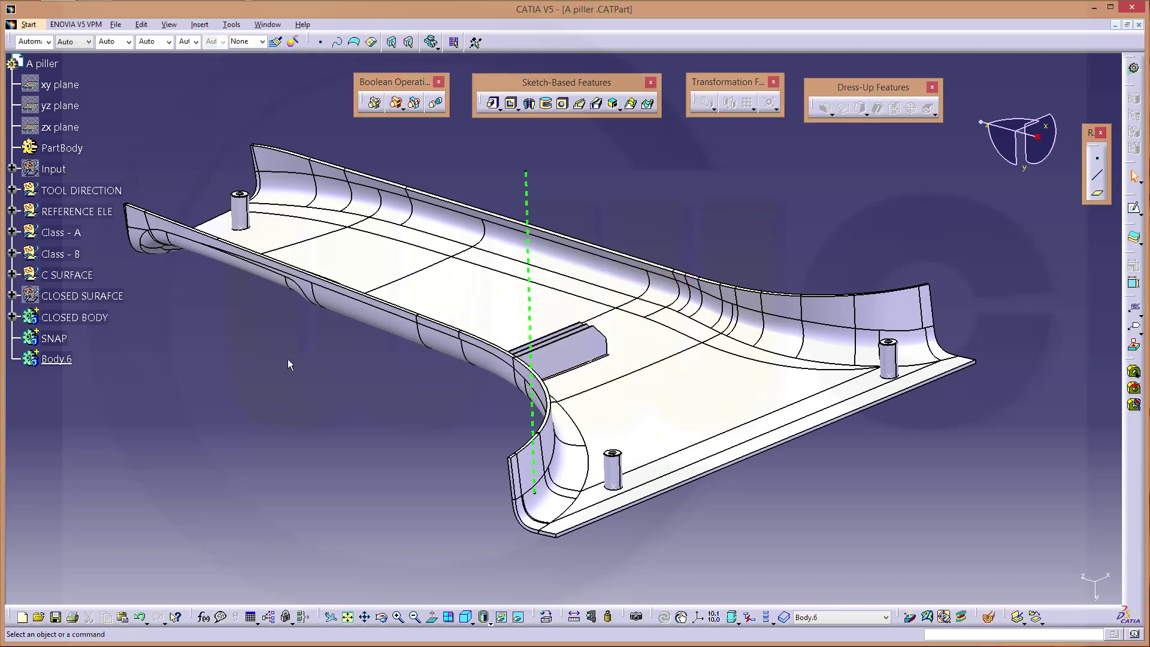
click(199, 25)
click(212, 49)
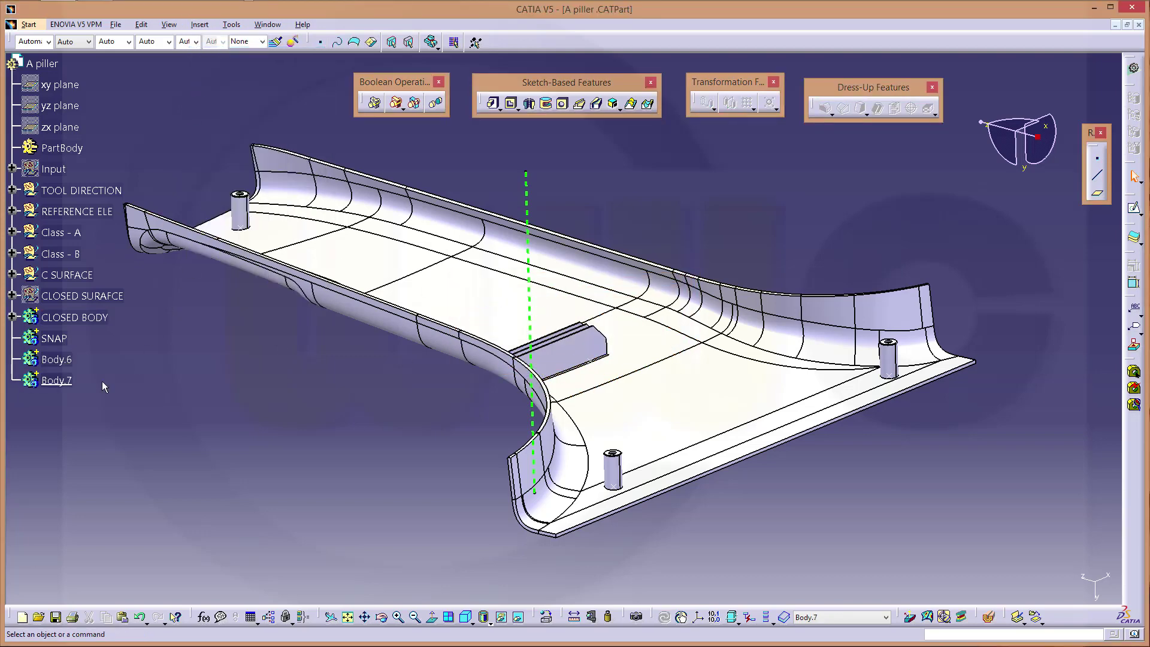
Insert two new geometrical sets directly under the A piller part, keeping the default names
click(199, 25)
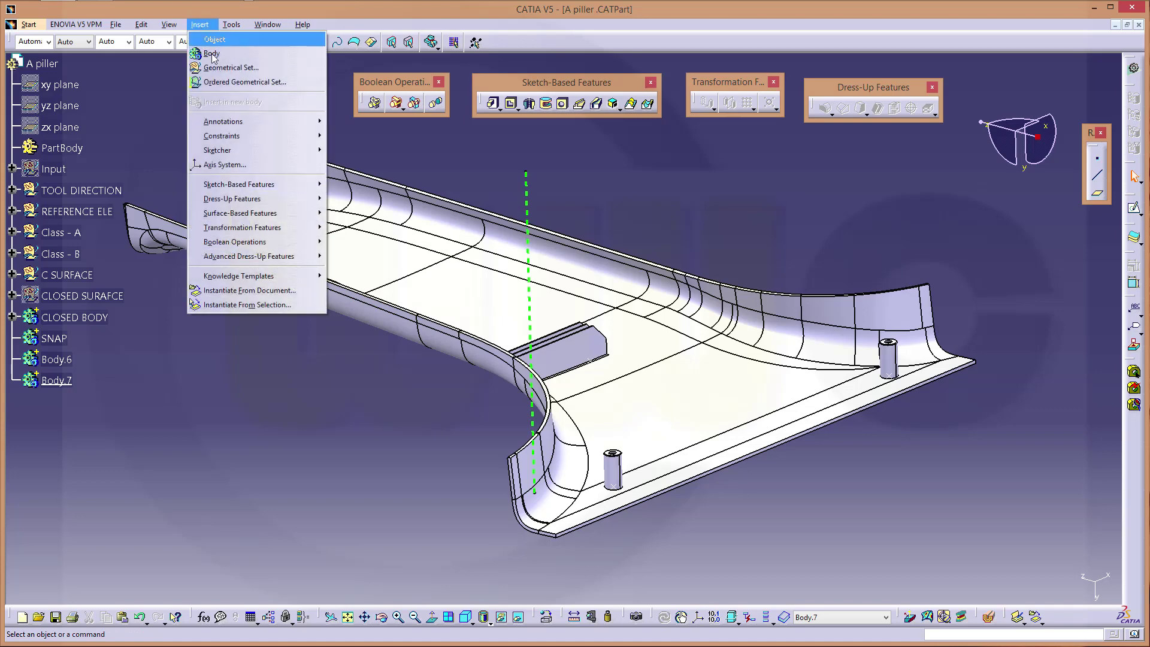
click(217, 66)
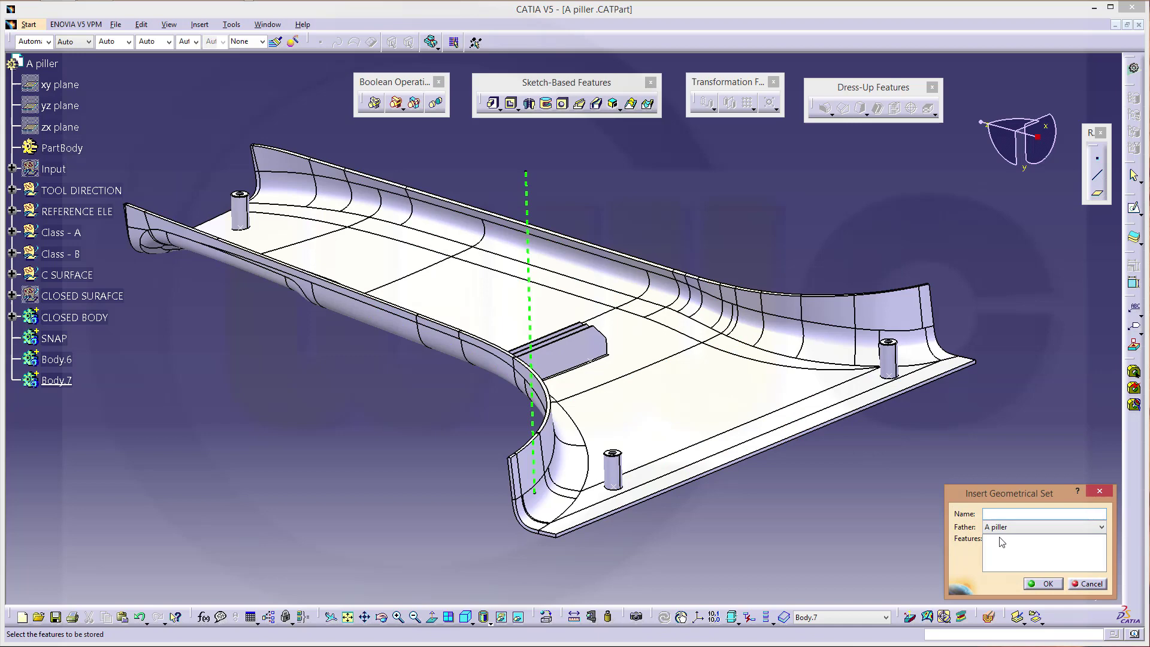
click(1043, 585)
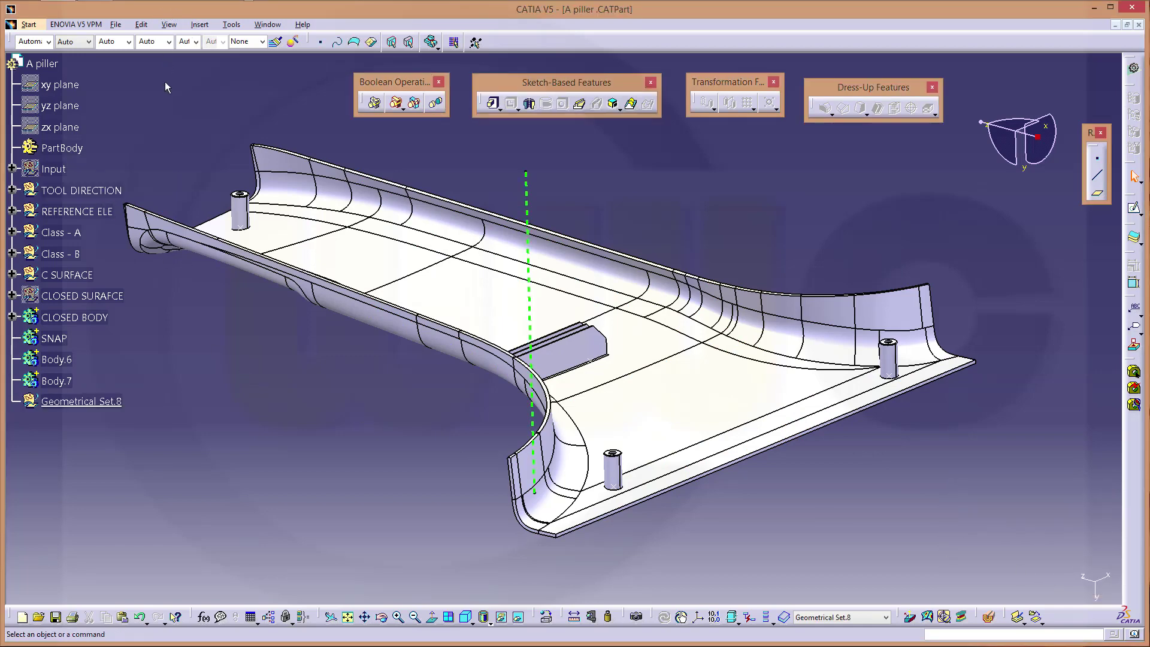
click(200, 25)
click(222, 68)
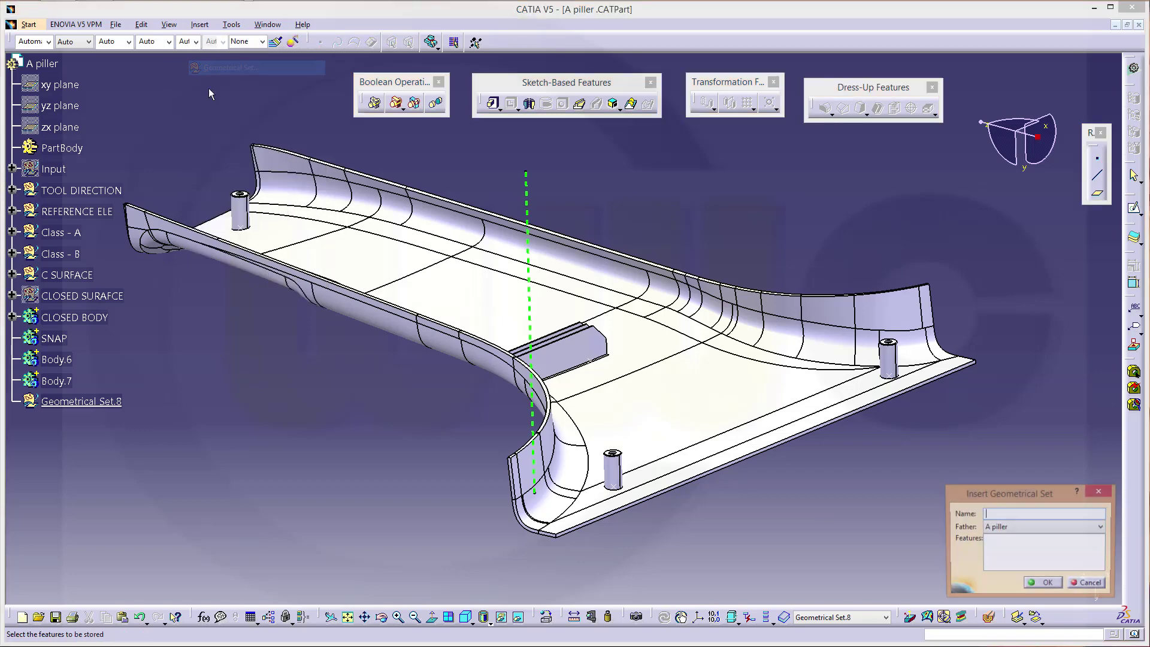
click(1051, 586)
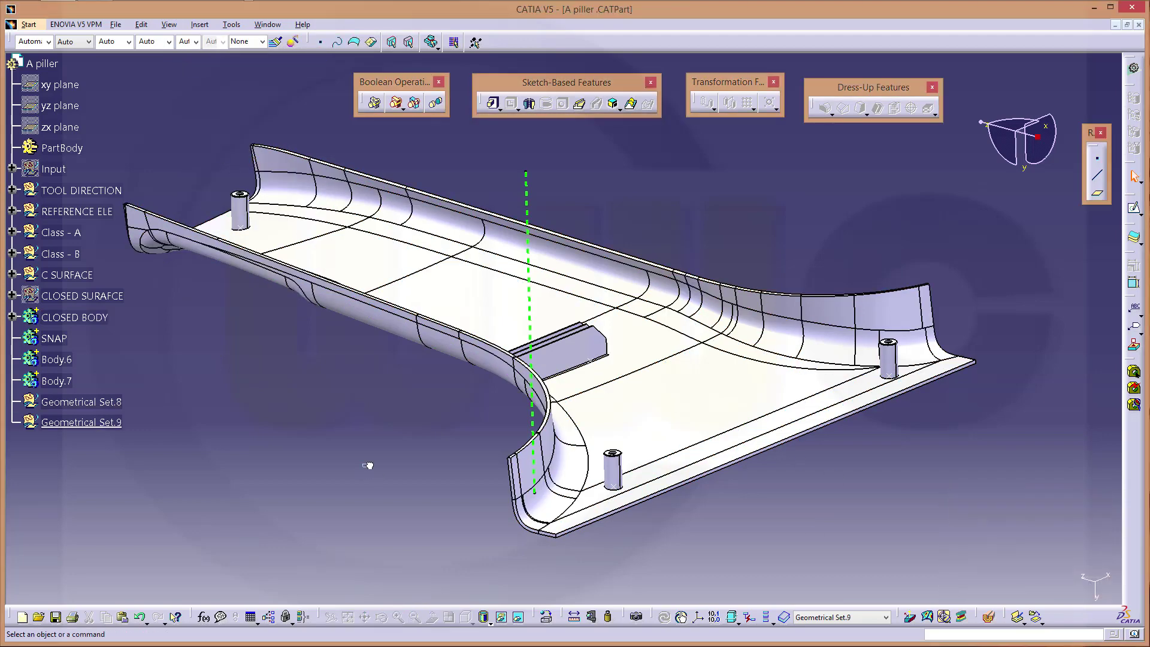
Rename Body.6 as pc_master
right_click(69, 359)
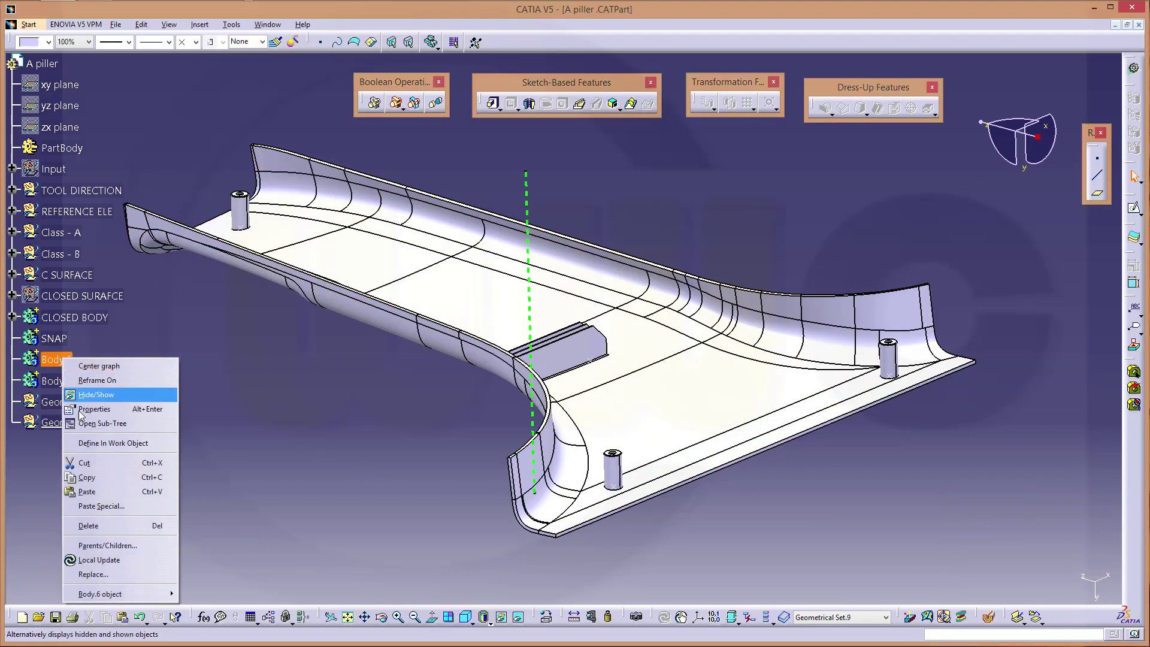
click(116, 408)
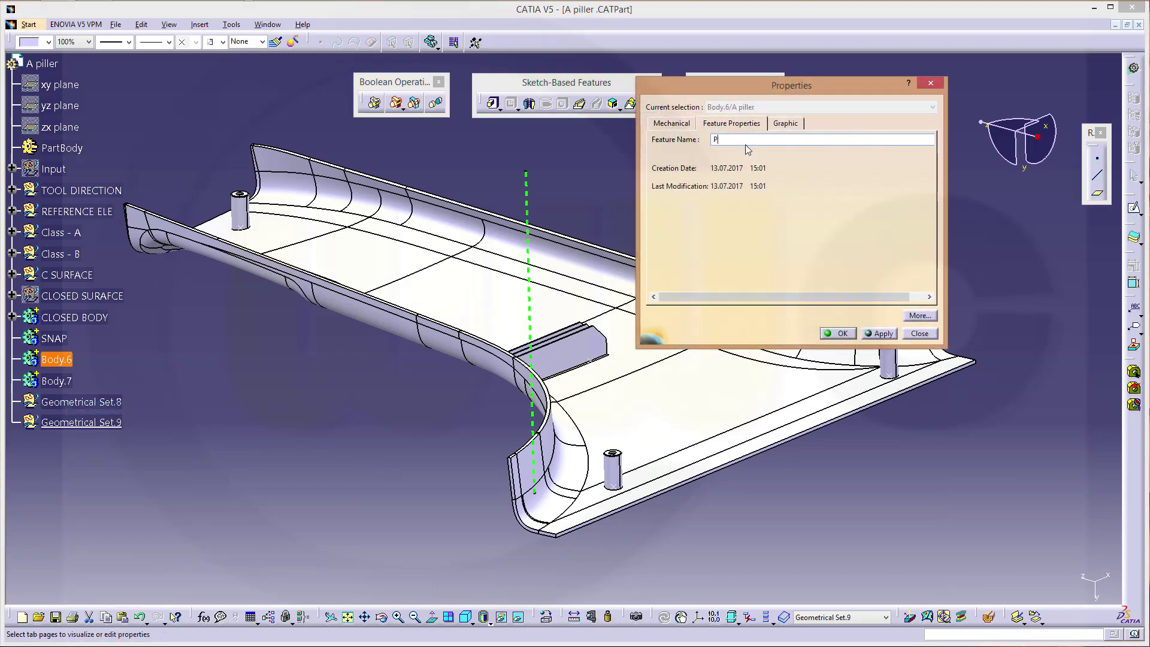
text(pc_master)
key(Return)
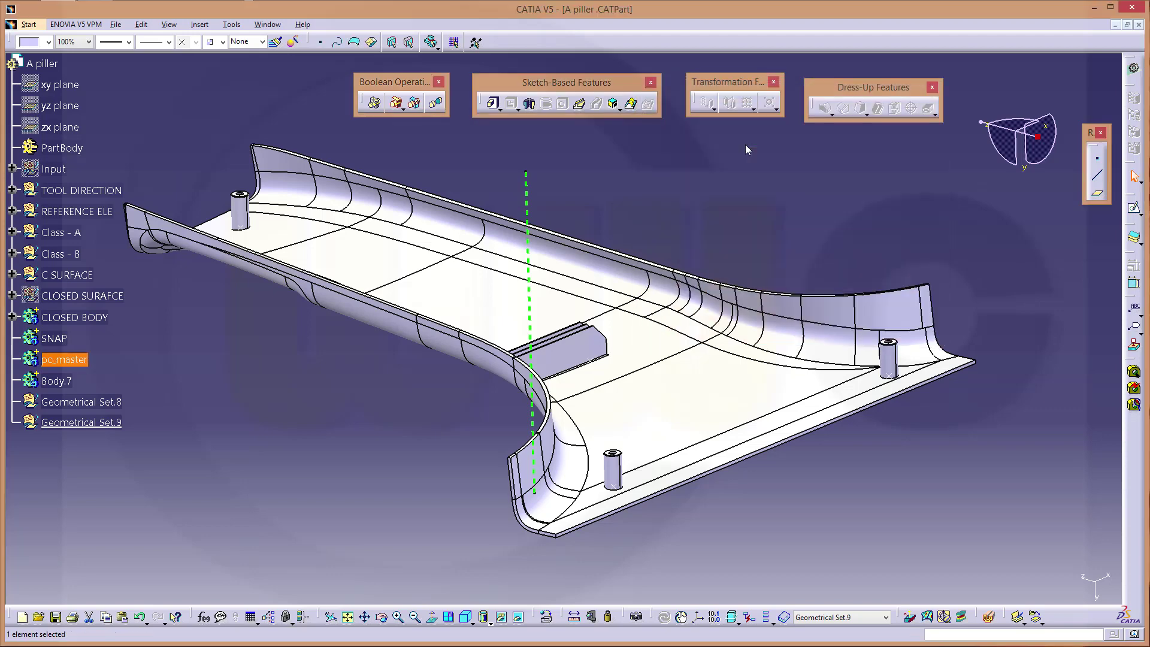
Rename Geometrical Set.8 as pc_master_gs
right_click(90, 405)
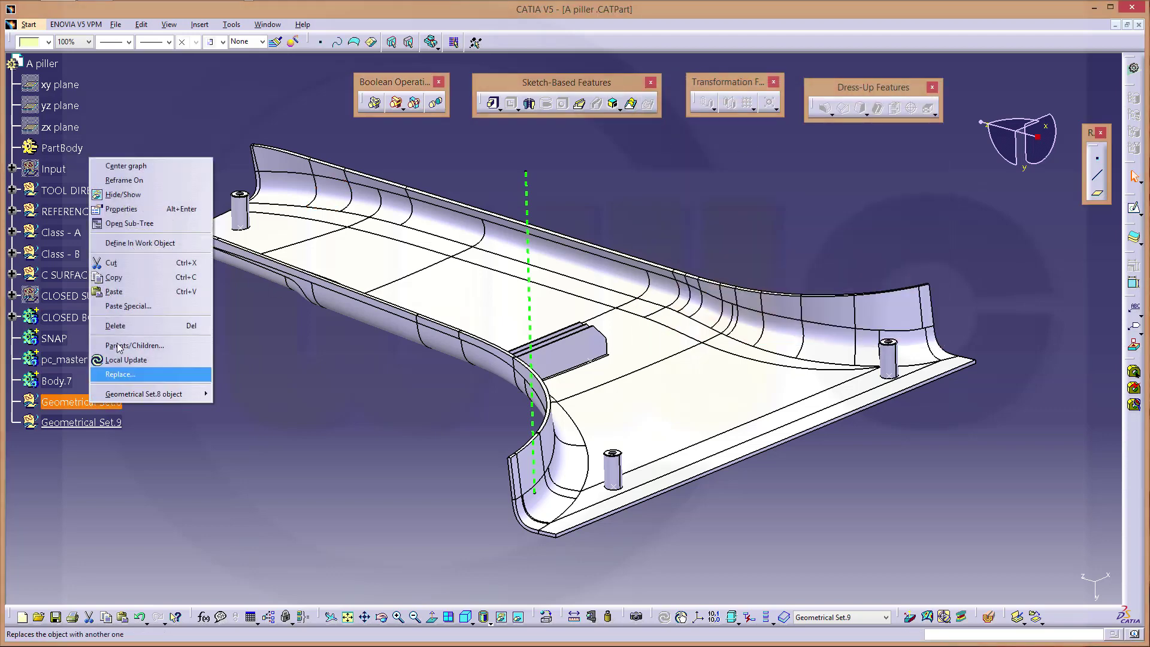
click(154, 210)
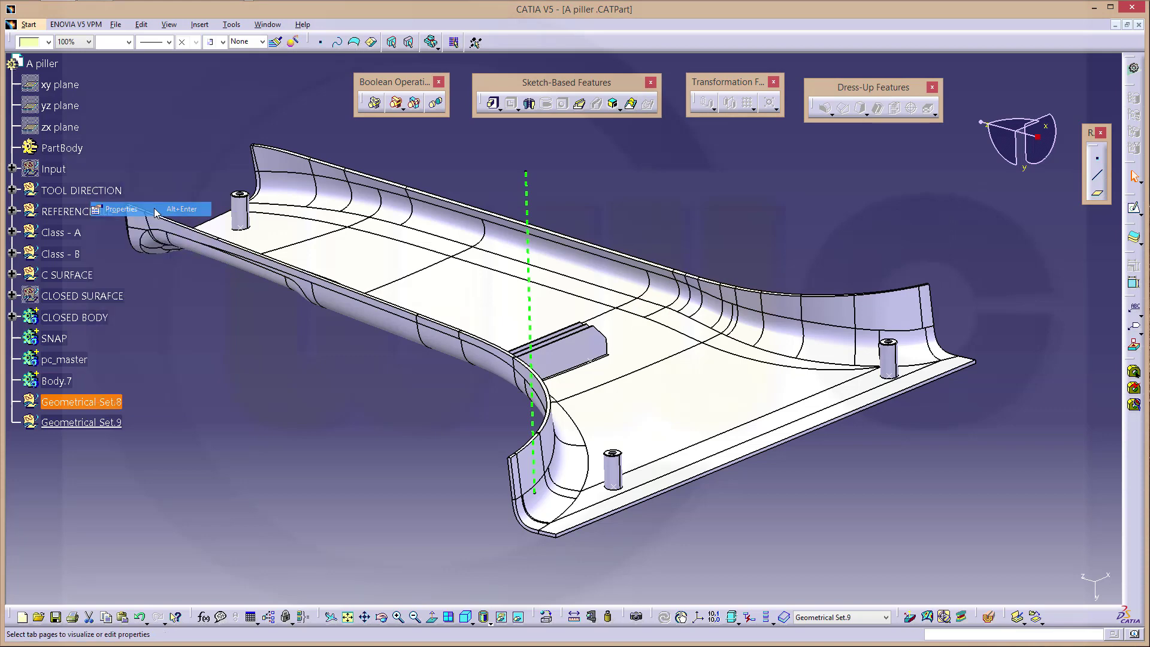
text(pc_mast)
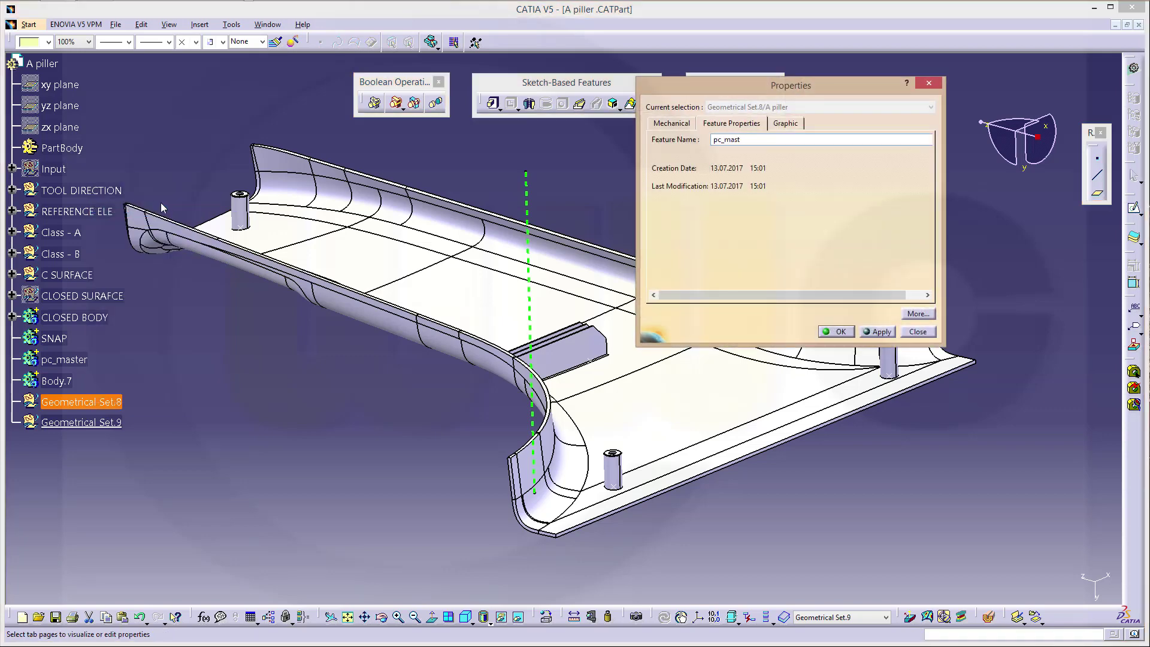
text(er_gs)
key(Return)
Rename Body.7 as bosses
right_click(62, 381)
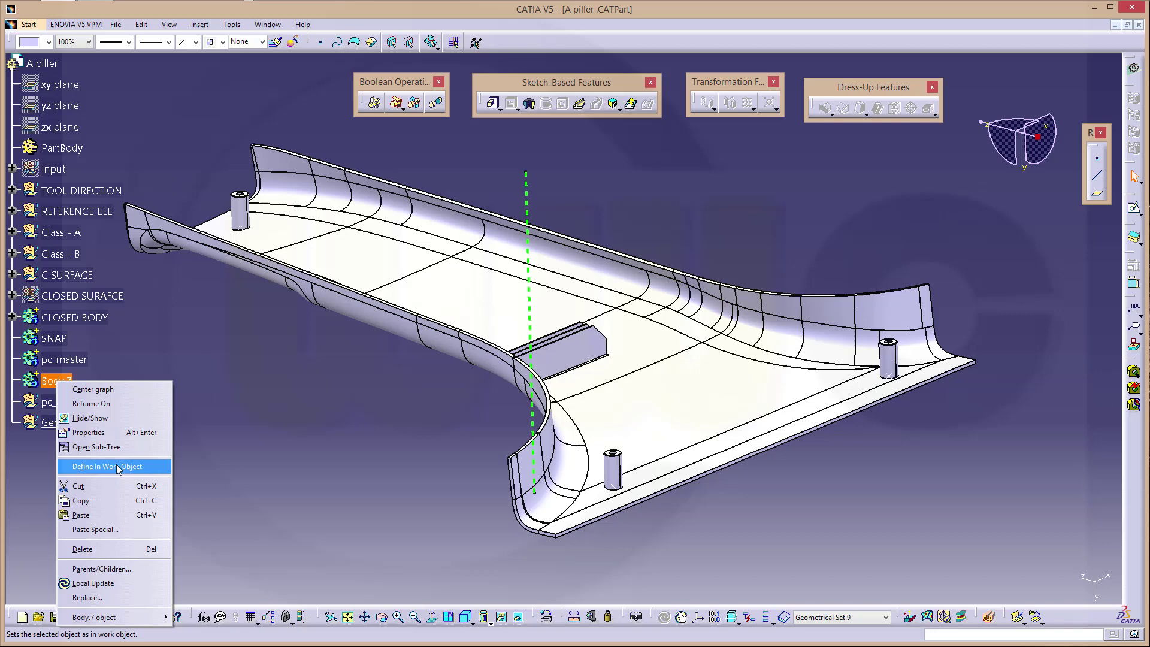
click(88, 432)
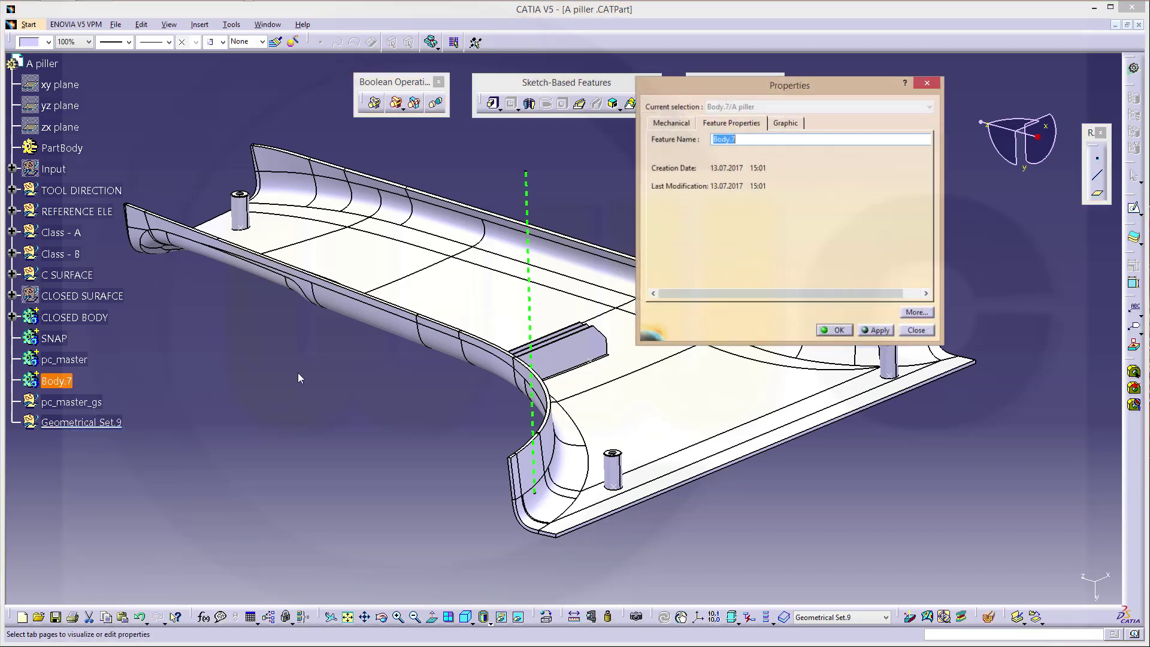
text(bo)
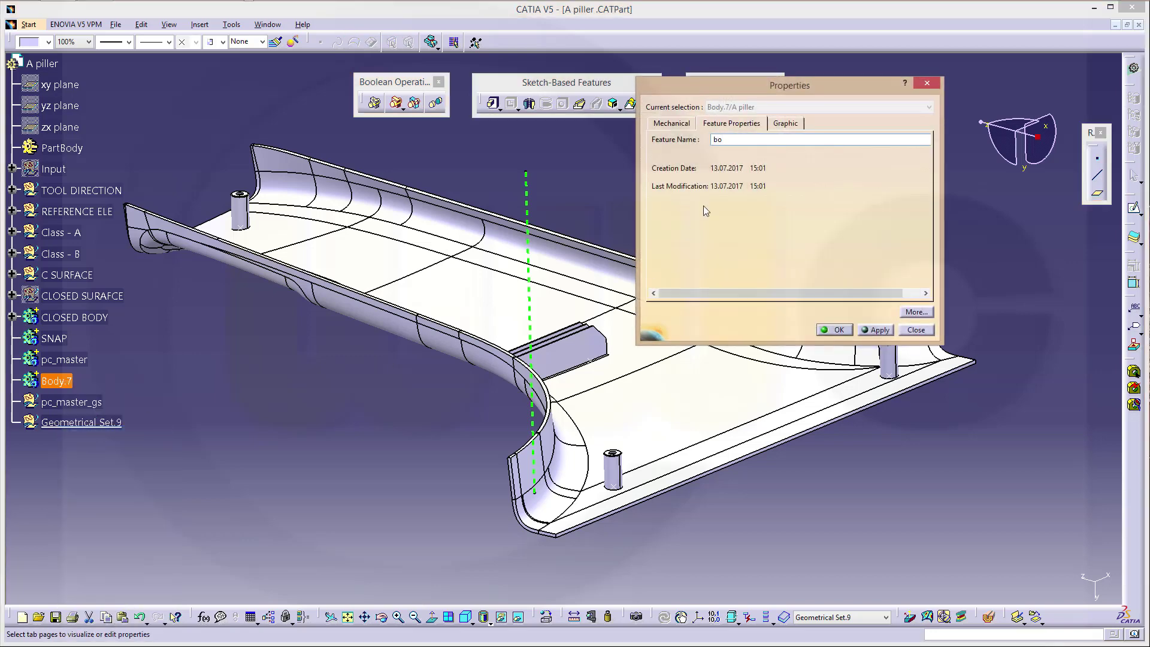
text(sses)
key(Return)
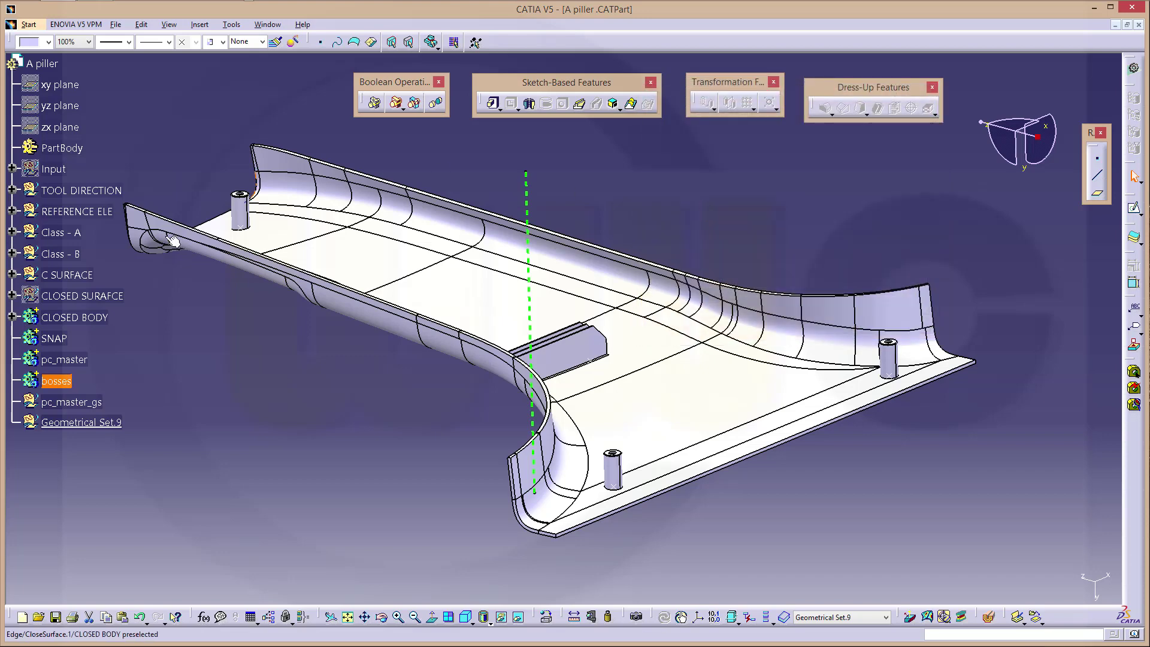
Rename Geometrical Set.9 as point_set
right_click(111, 426)
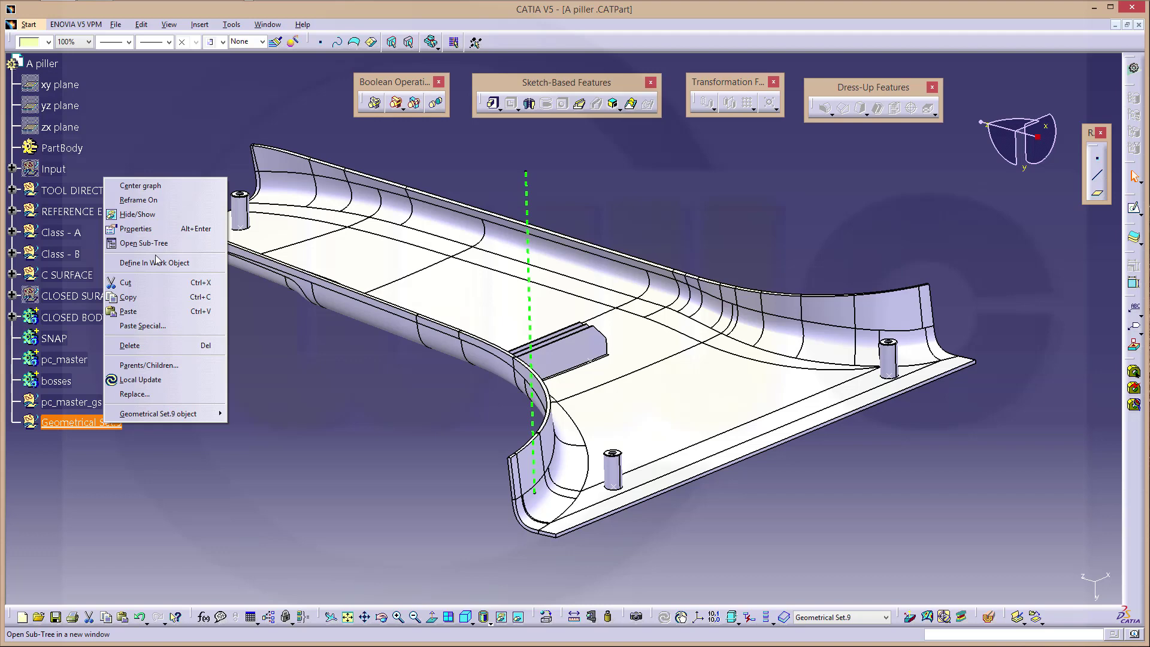
click(143, 228)
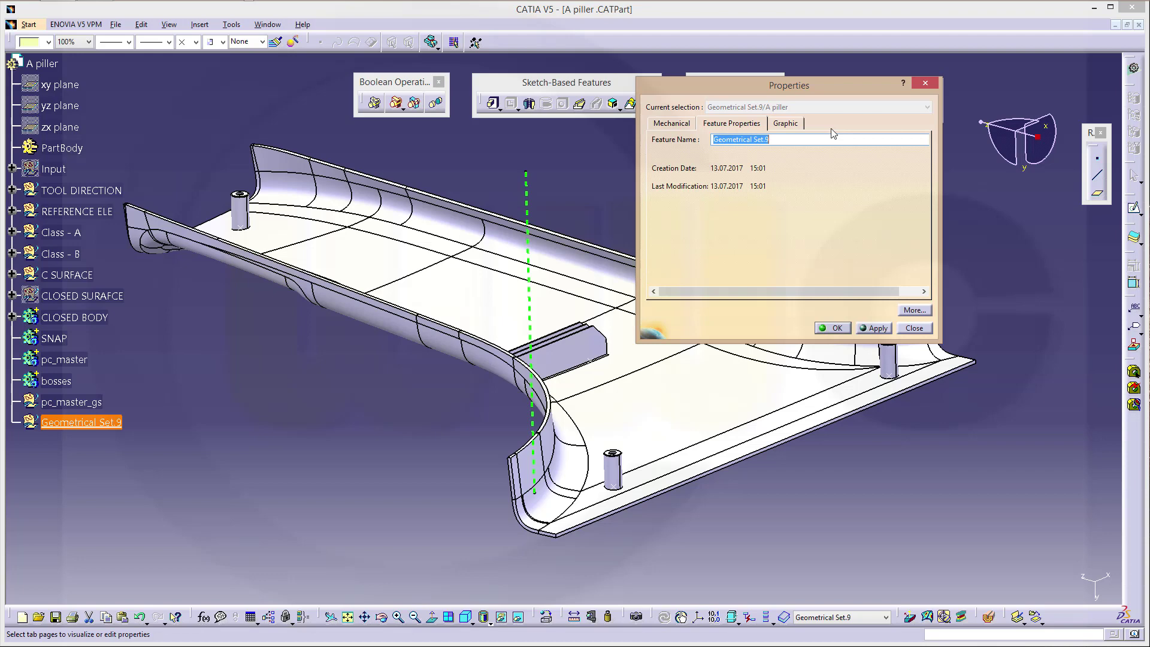
text(point_set)
key(Return)
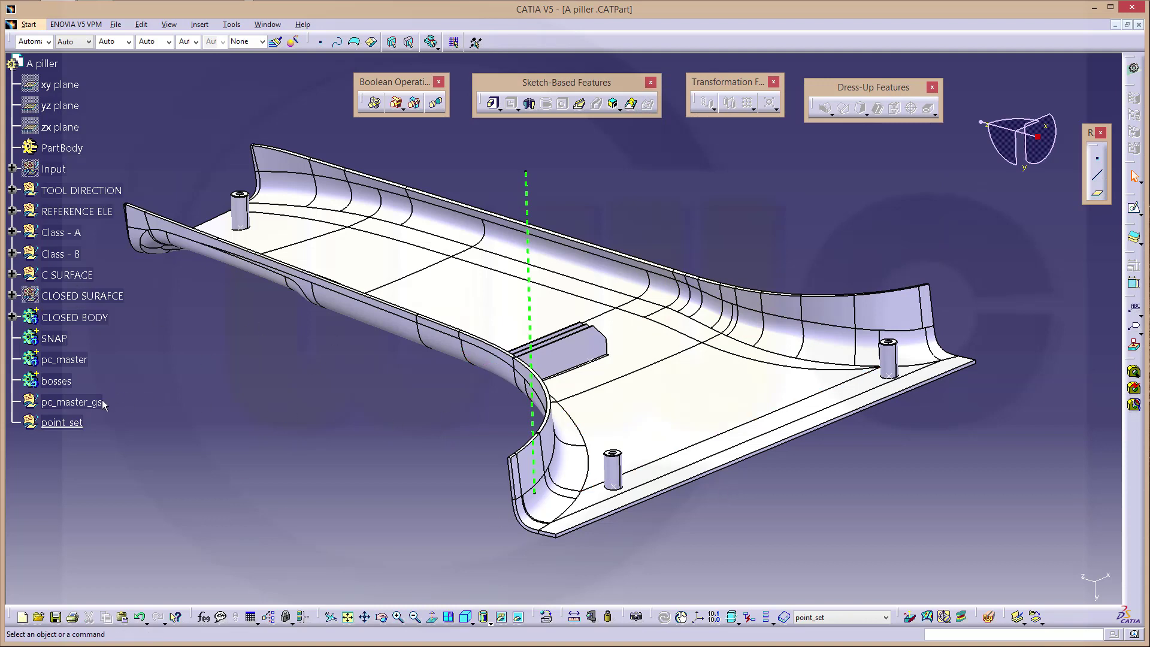
Make pc_master_gs the in-work object and create an On surface point on the pillar's broad inner face, about 10.7 mm from the default middle reference
click(887, 616)
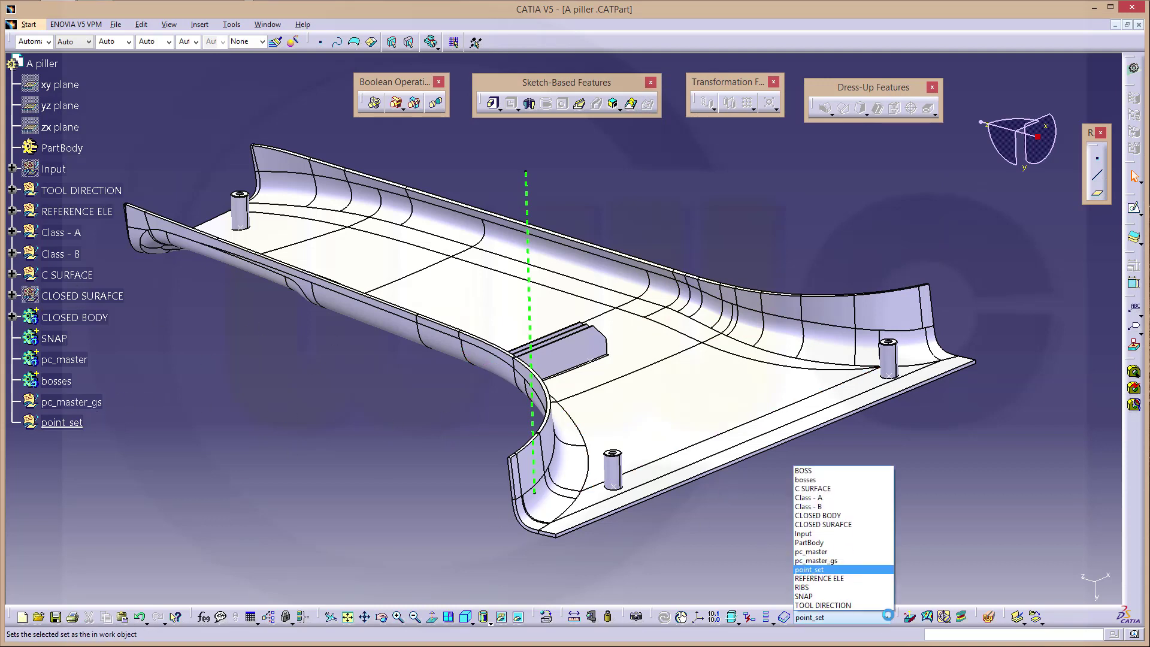
click(837, 561)
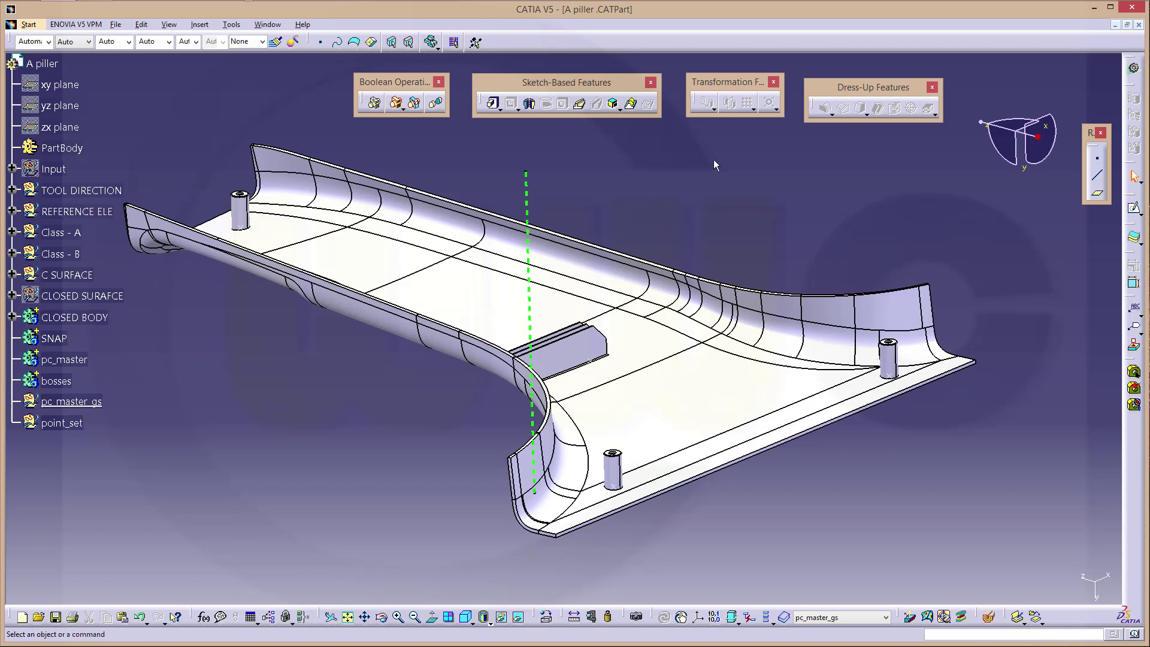
click(1098, 158)
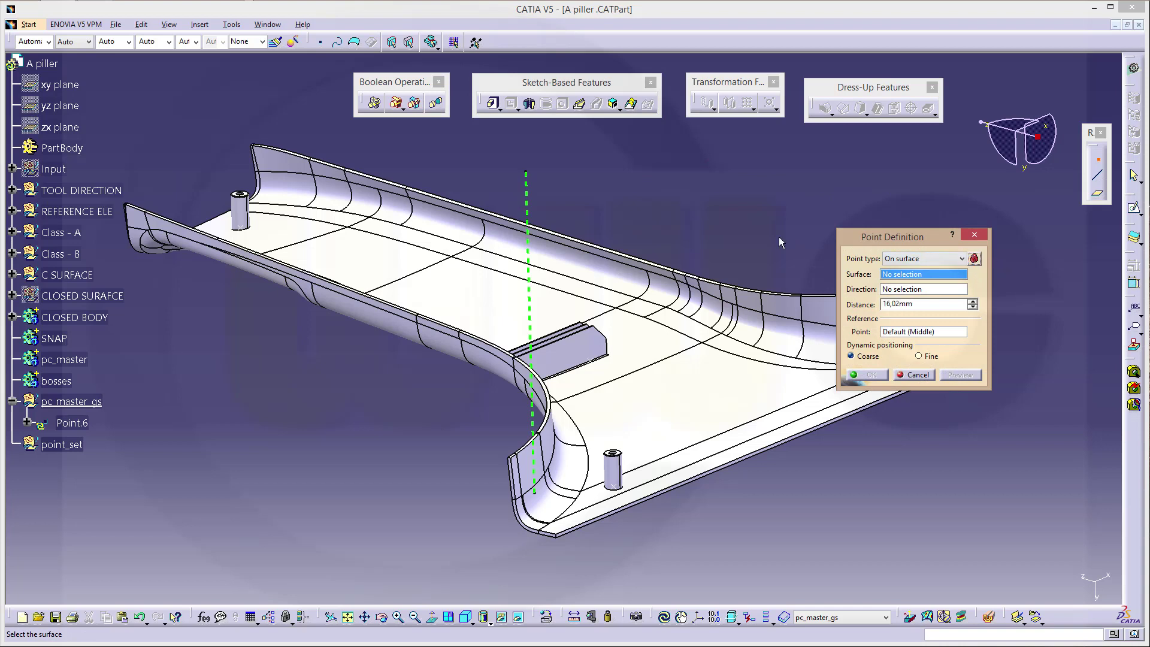
click(478, 309)
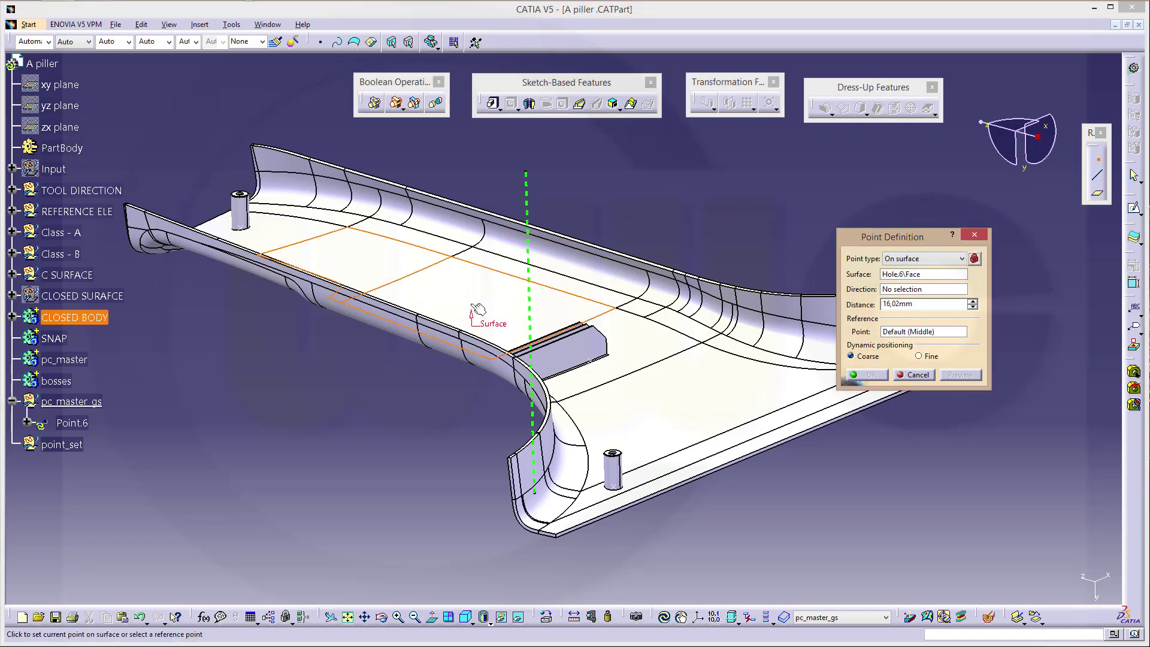
click(473, 307)
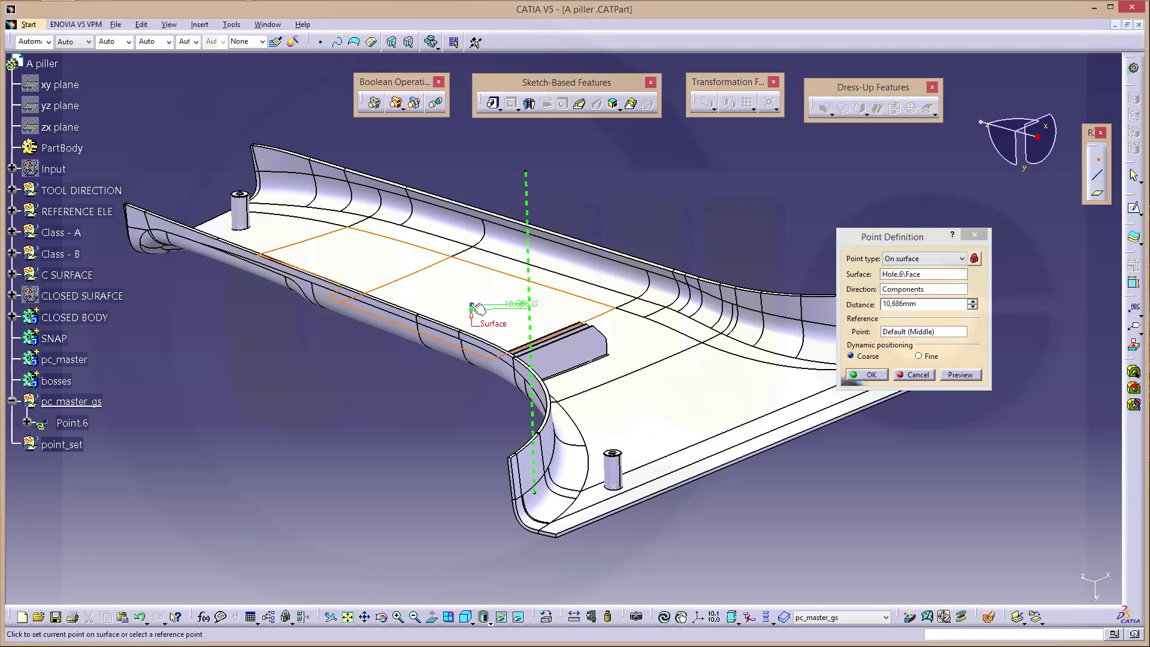
click(869, 375)
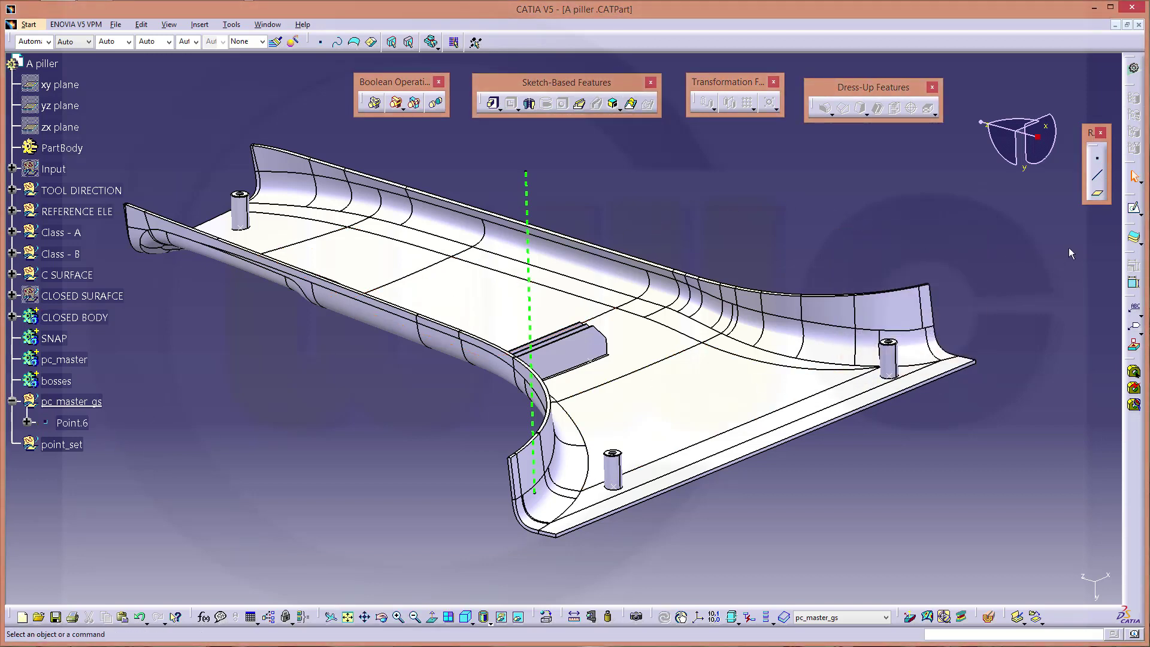
Create a Normal to curve plane using the TOOL DIRECTION line as the curve and the new surface point as its point
click(1098, 196)
click(1049, 366)
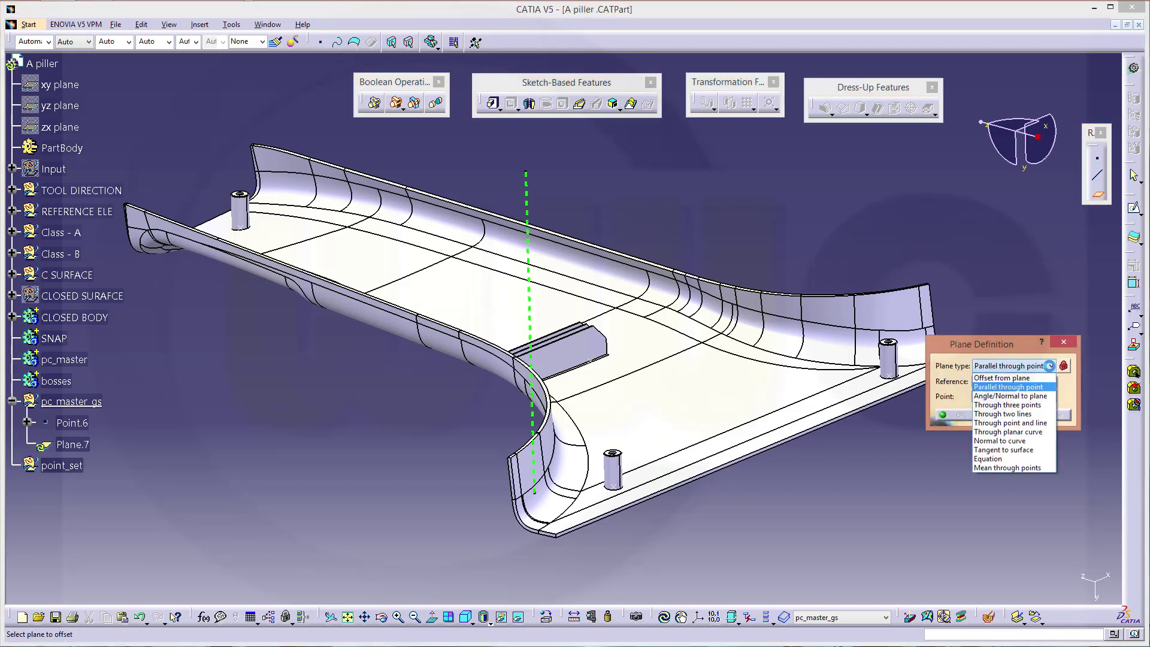
click(1018, 440)
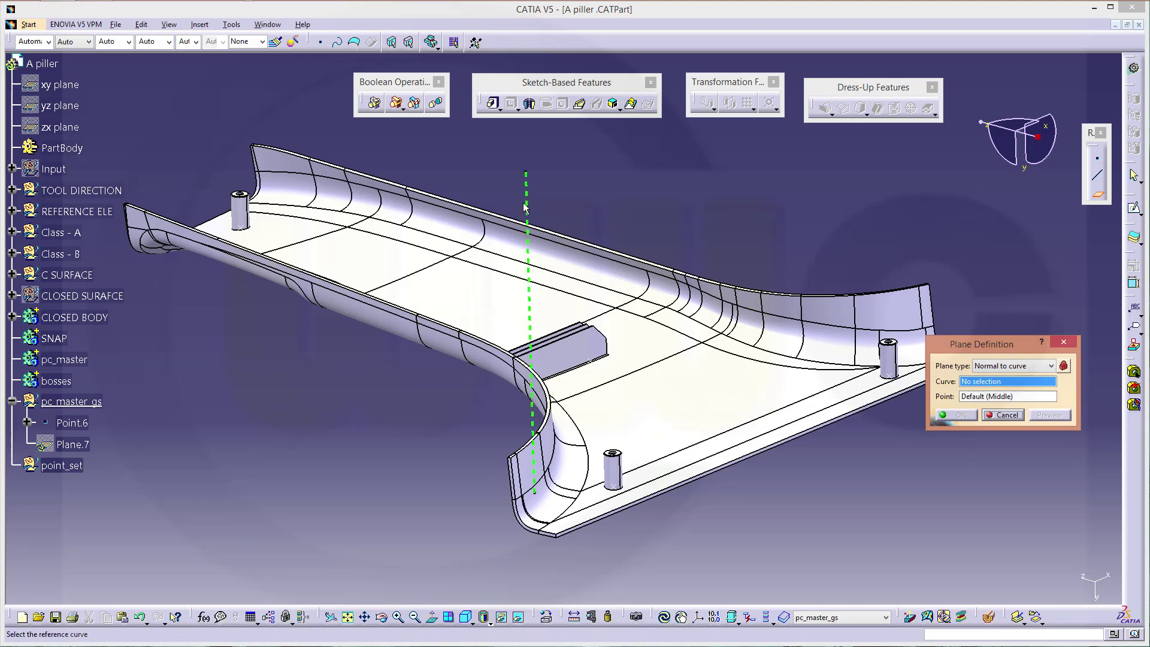
click(526, 207)
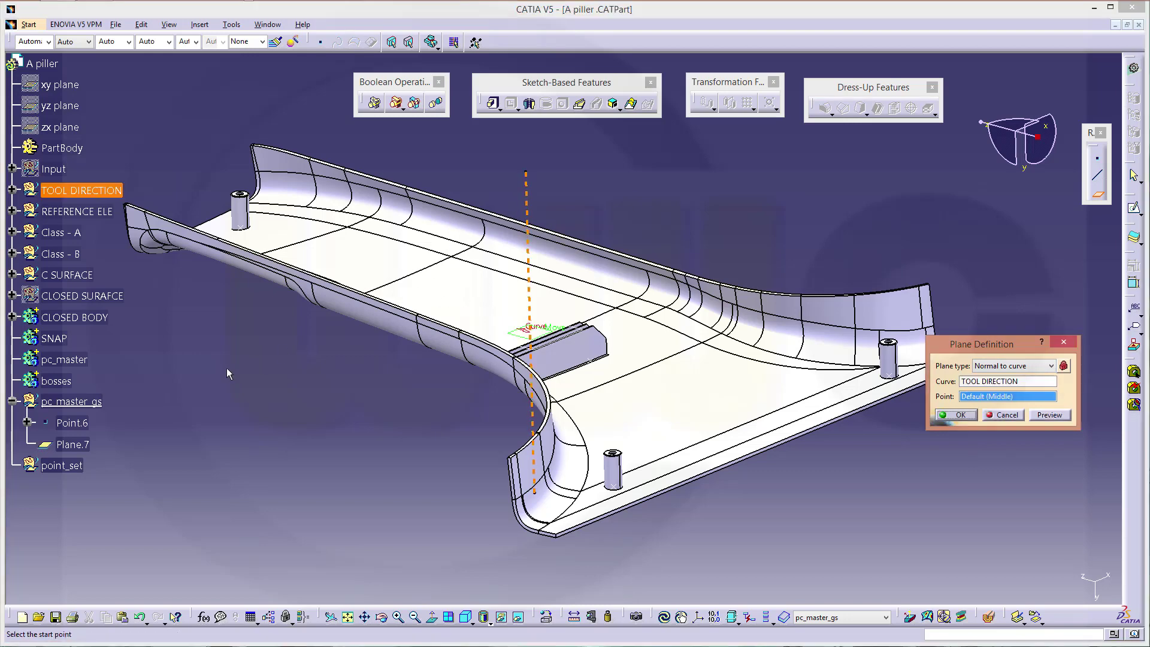
click(73, 422)
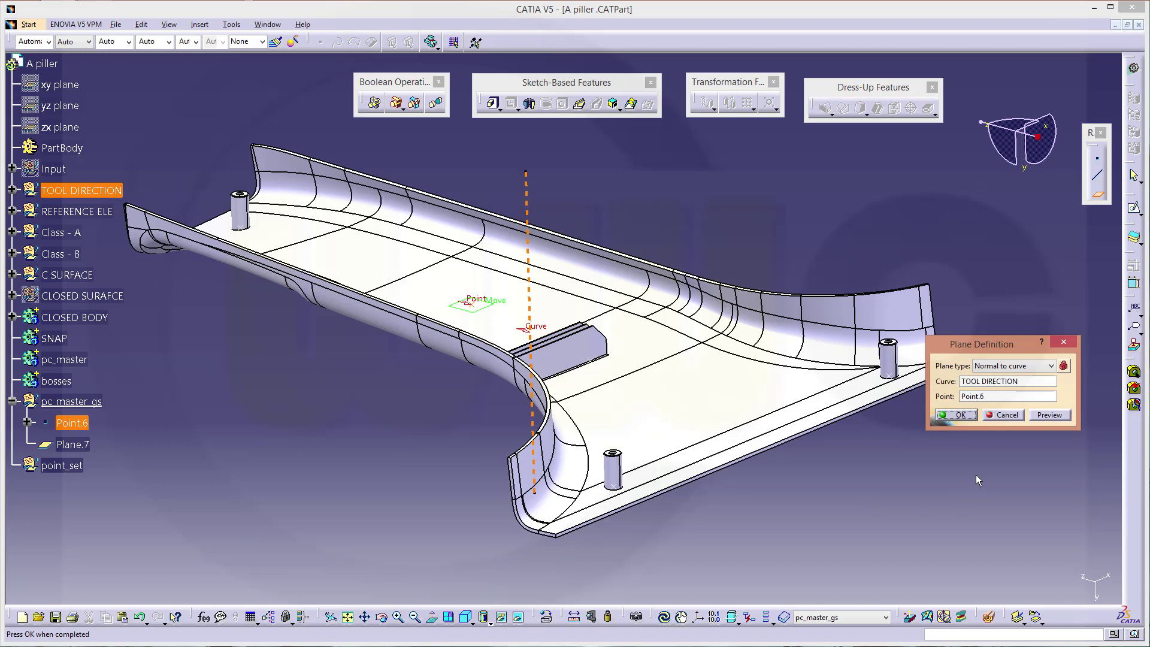
click(956, 415)
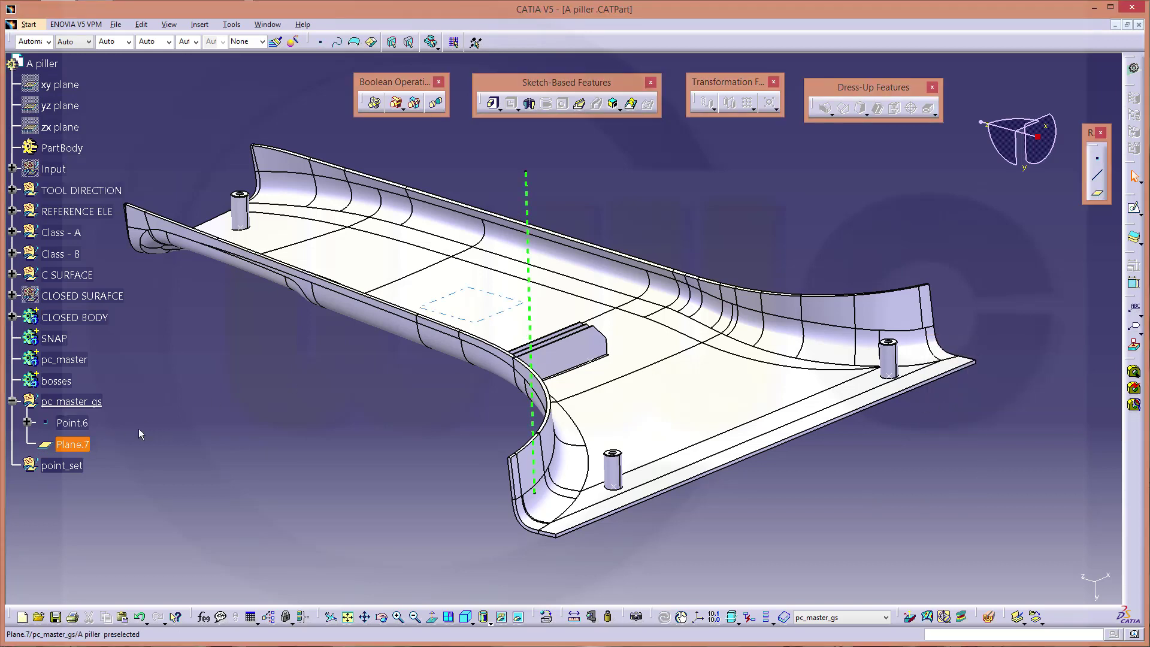
Start a sketch on Plane.7 and draw a circle about 38 mm in diameter beside the reference point
click(1134, 208)
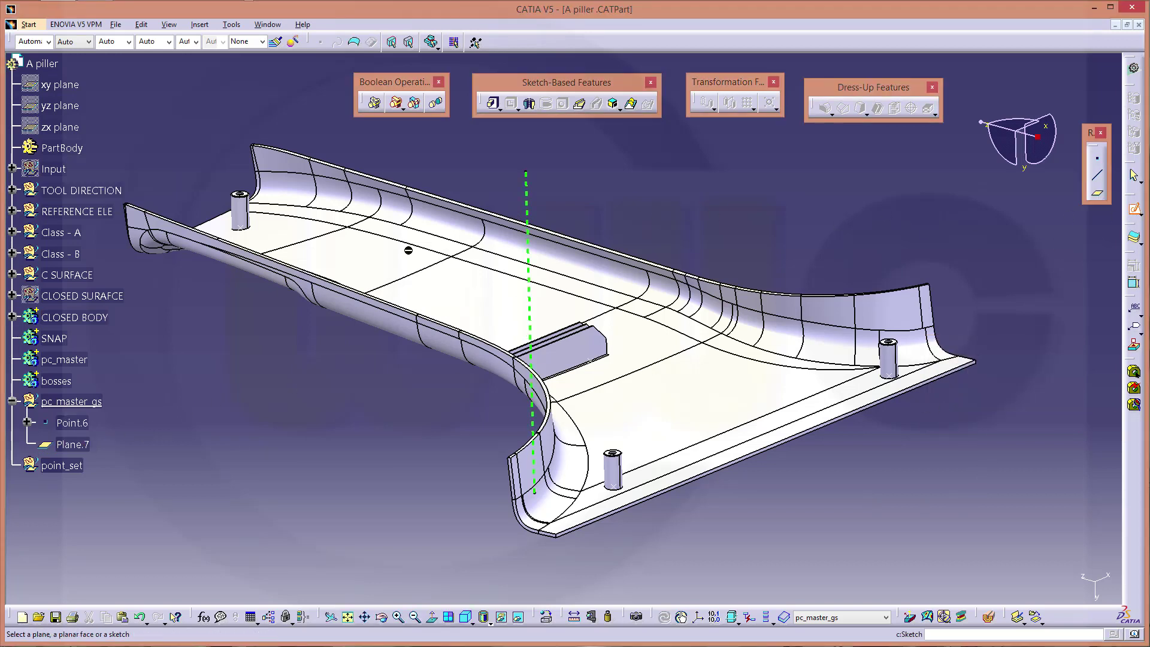
click(84, 448)
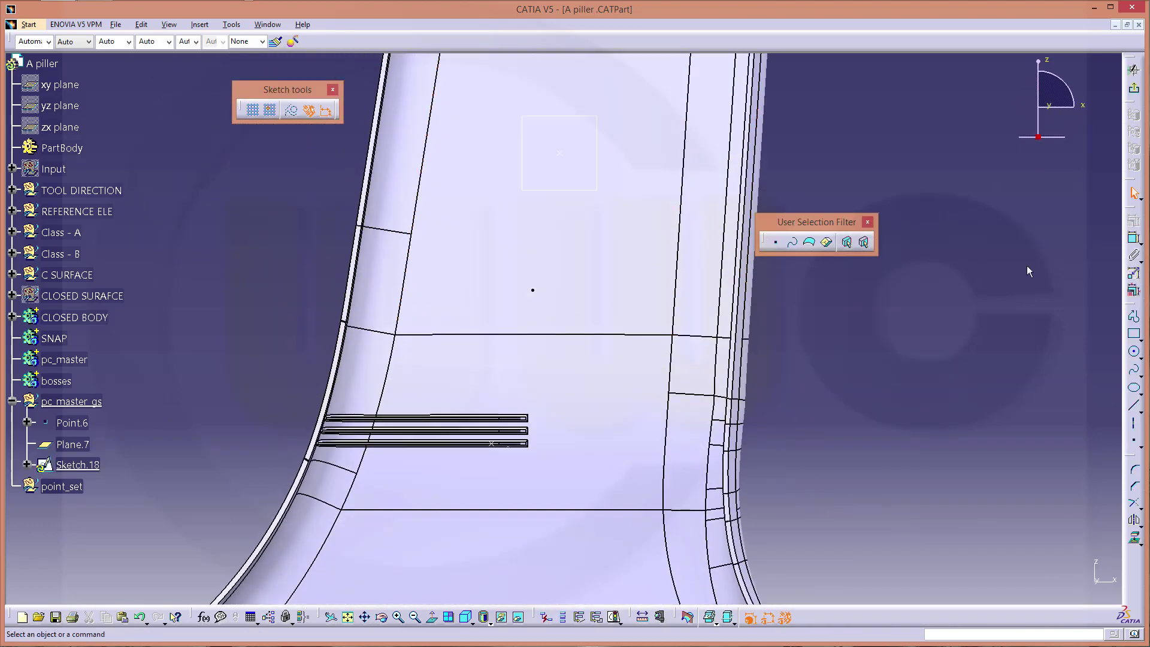
click(1134, 352)
click(500, 184)
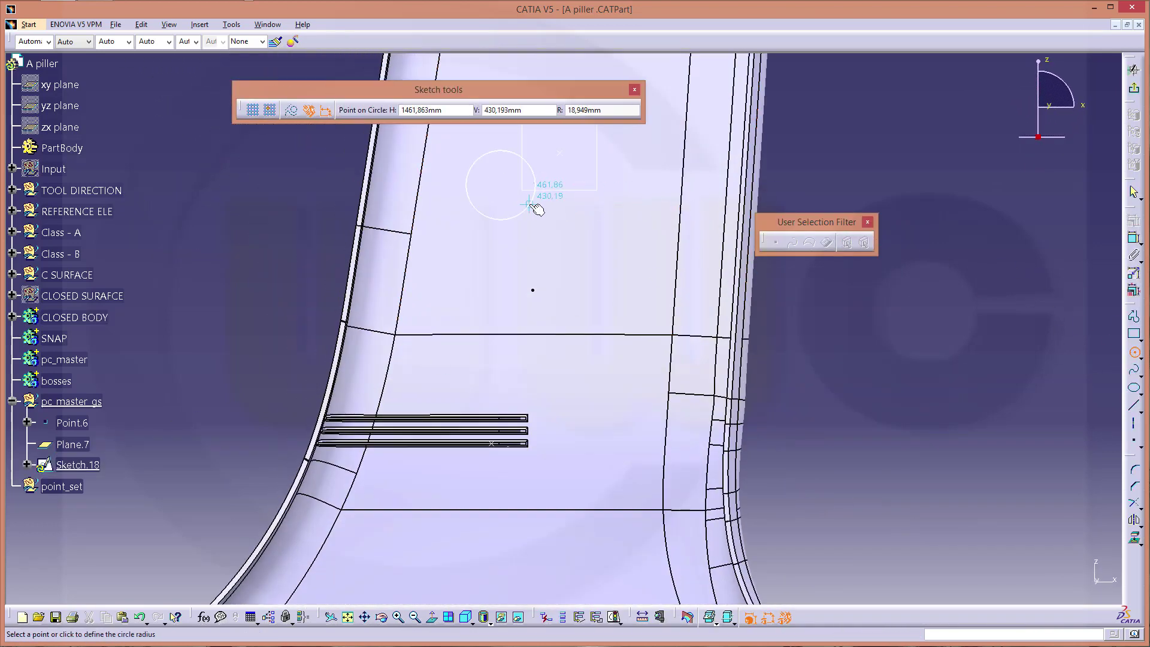
click(527, 207)
click(1134, 238)
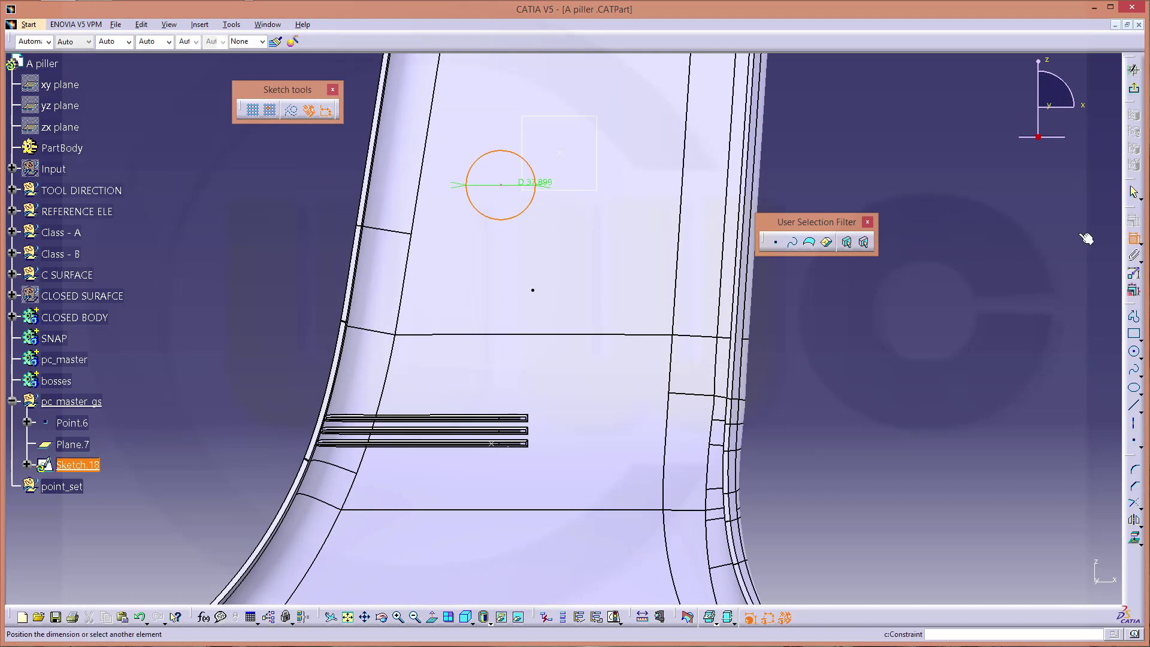
click(535, 178)
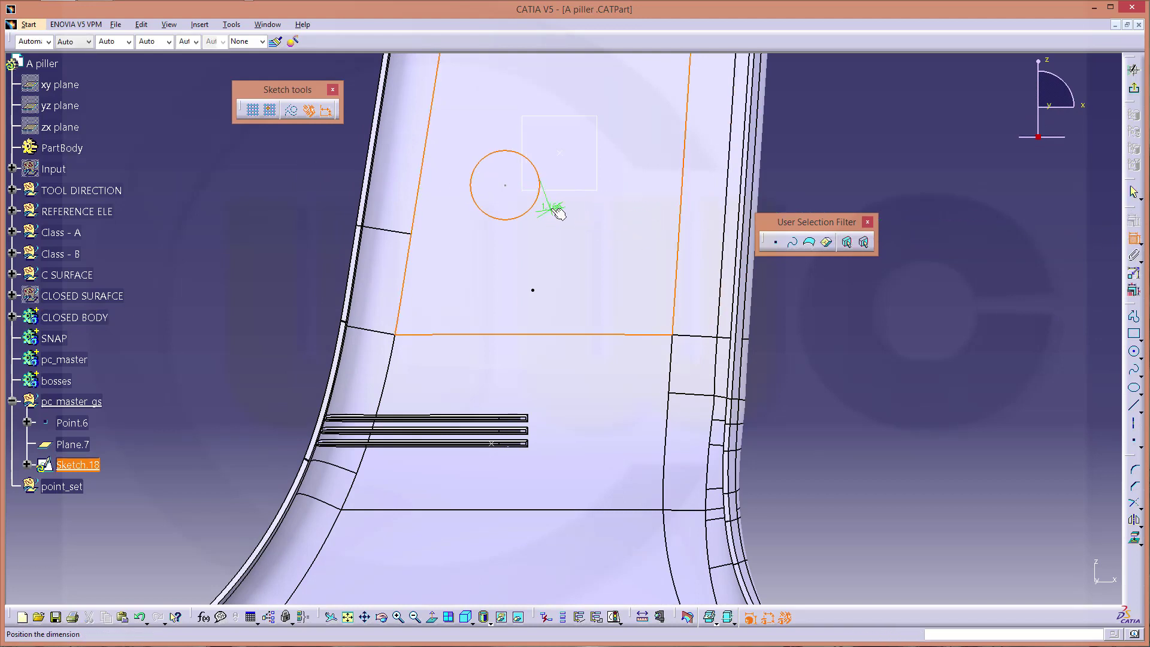
key(Escape)
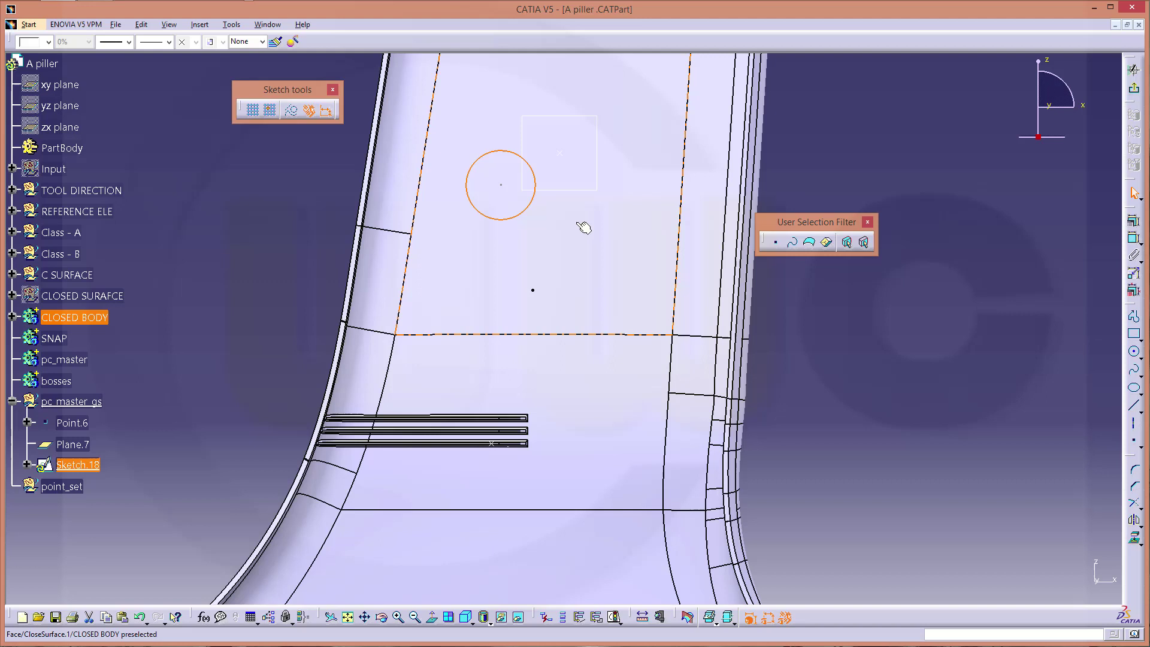
Dimension the circle's diameter and set it to 16 mm
click(1132, 239)
click(510, 218)
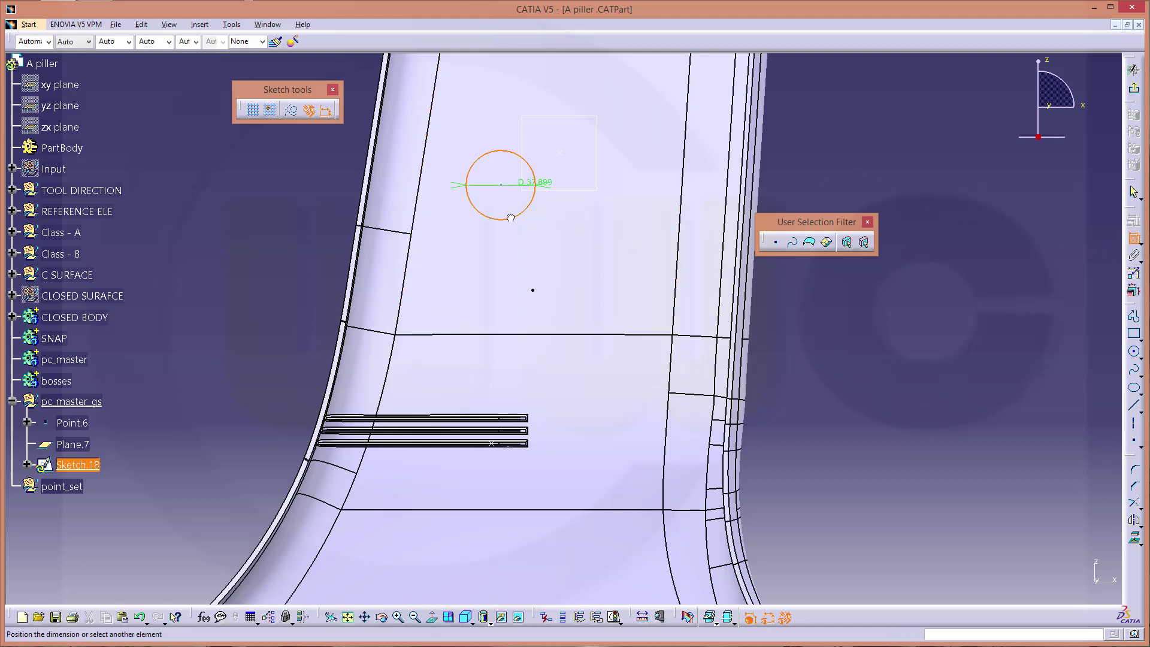
click(275, 206)
double_click(272, 207)
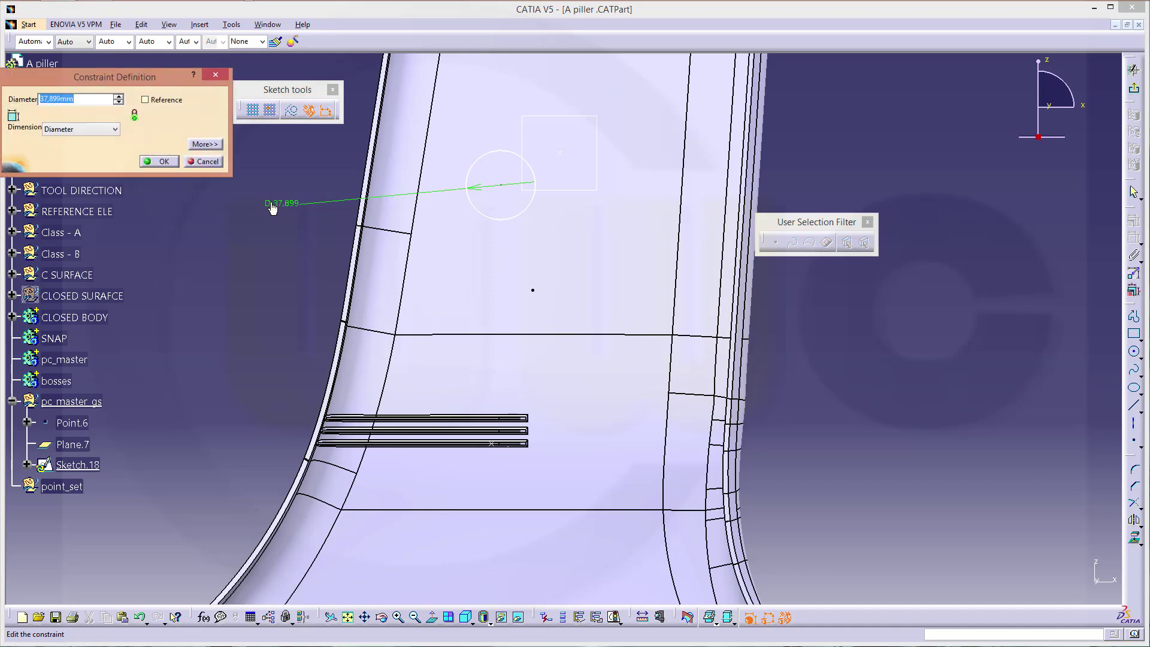
text(16)
key(Return)
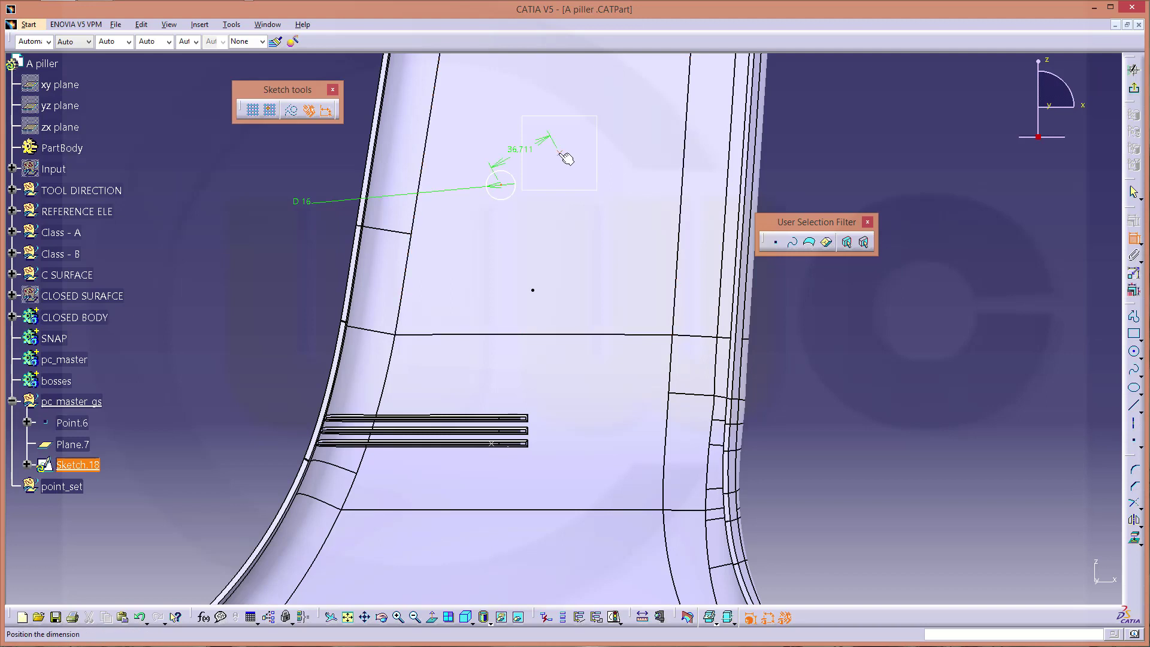
Make the circle's centre coincident with the reference point at the middle of Plane.7 and exit the sketch
click(559, 154)
right_click(560, 155)
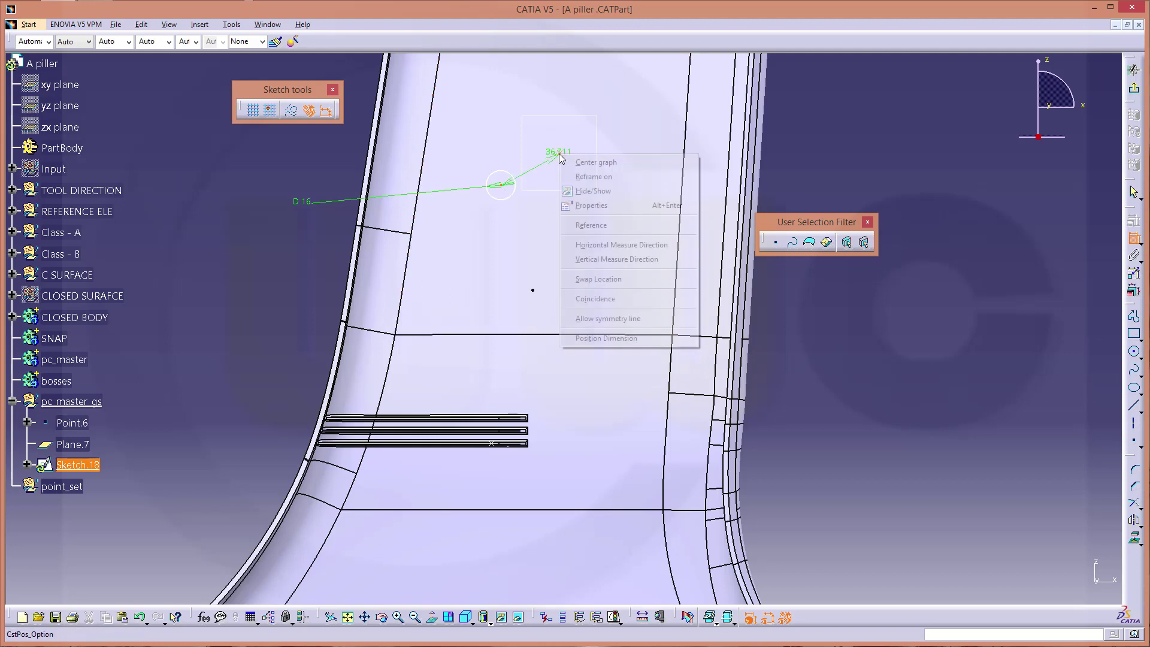
click(605, 298)
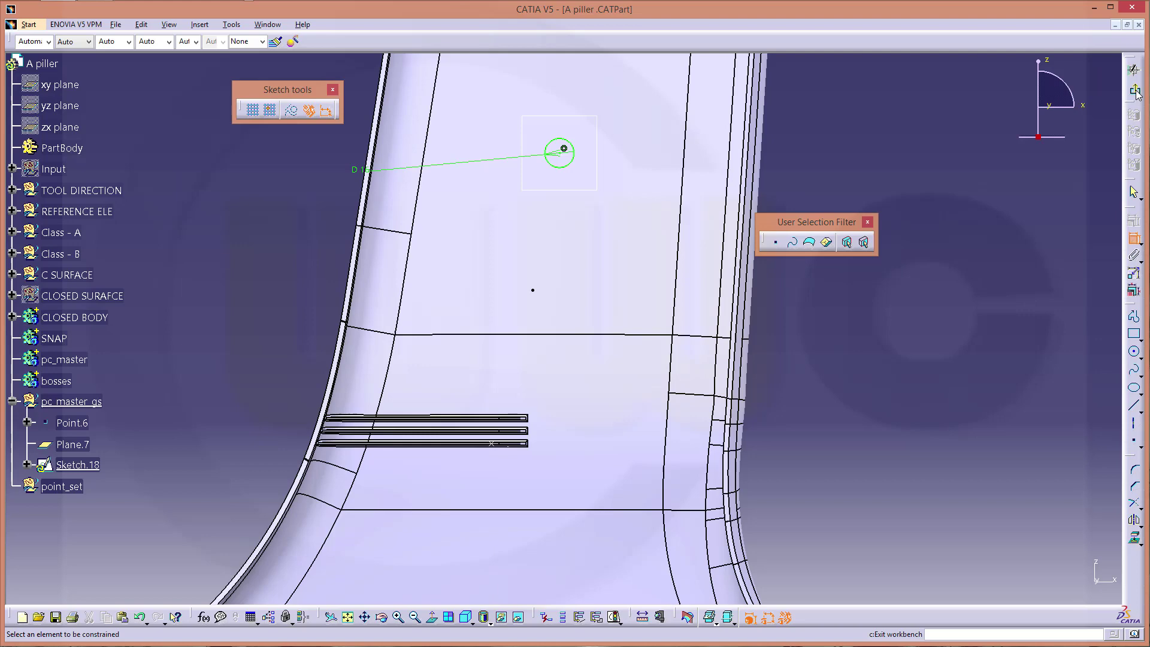
click(1134, 69)
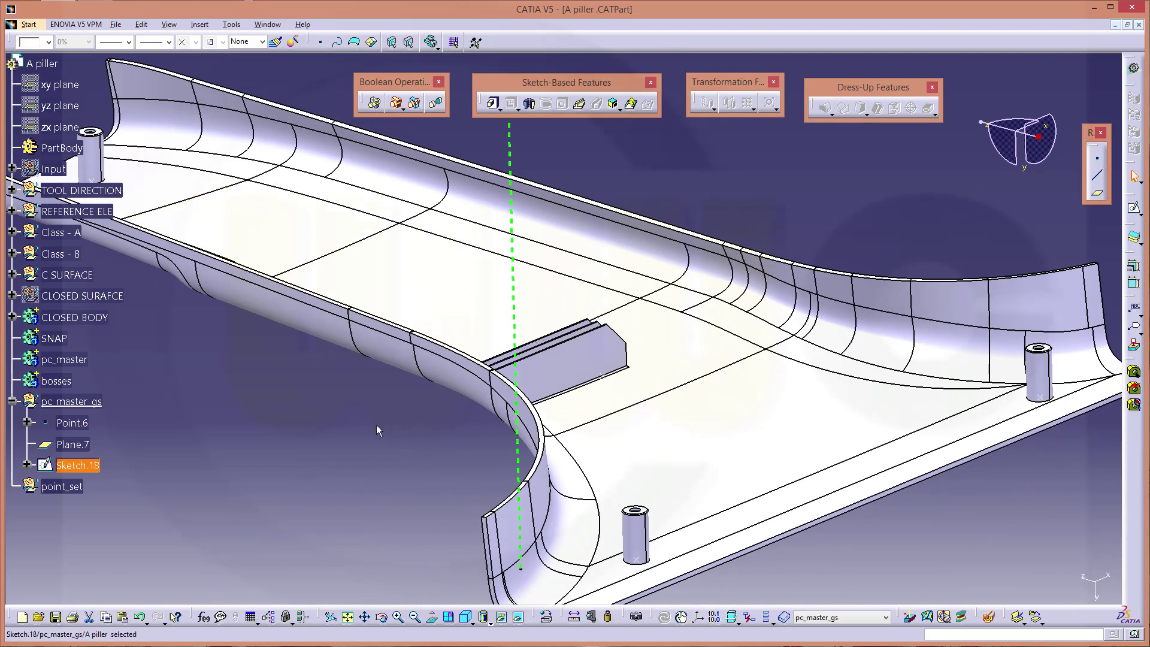
Define the pc_master body as the in-work object
click(186, 425)
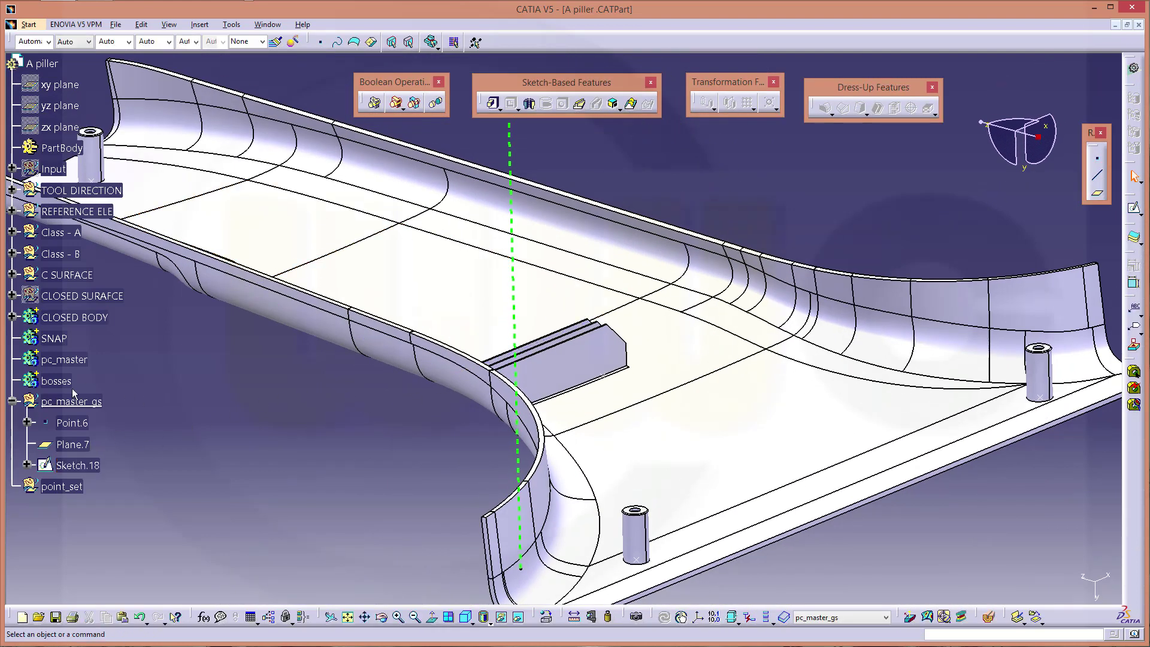
right_click(65, 362)
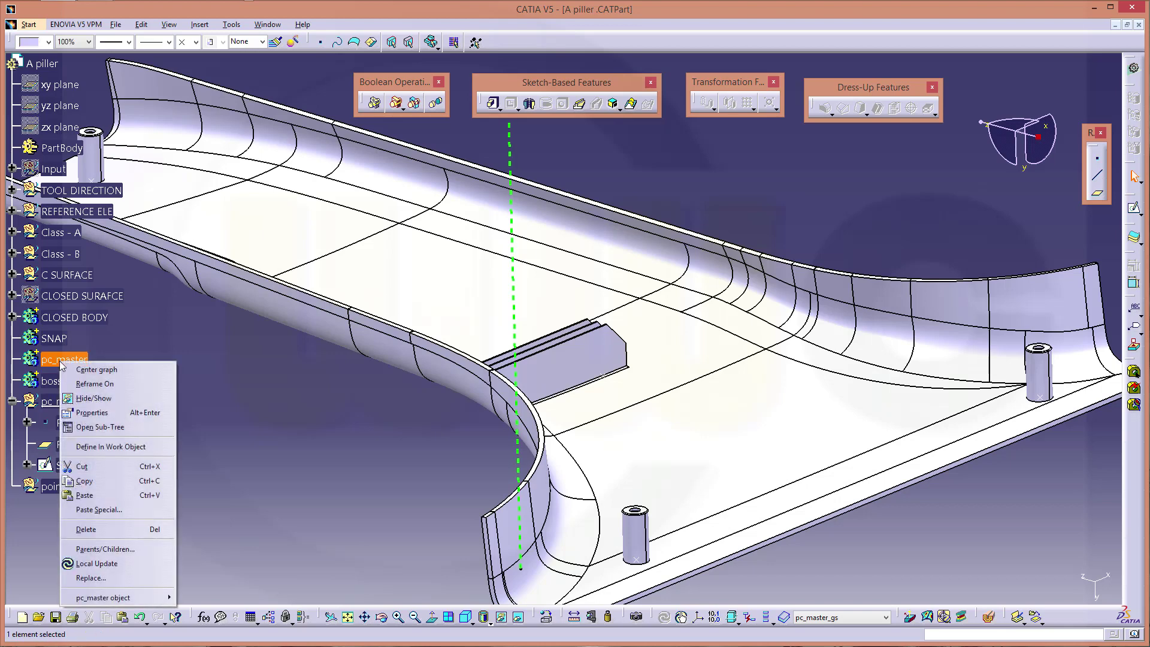
click(103, 446)
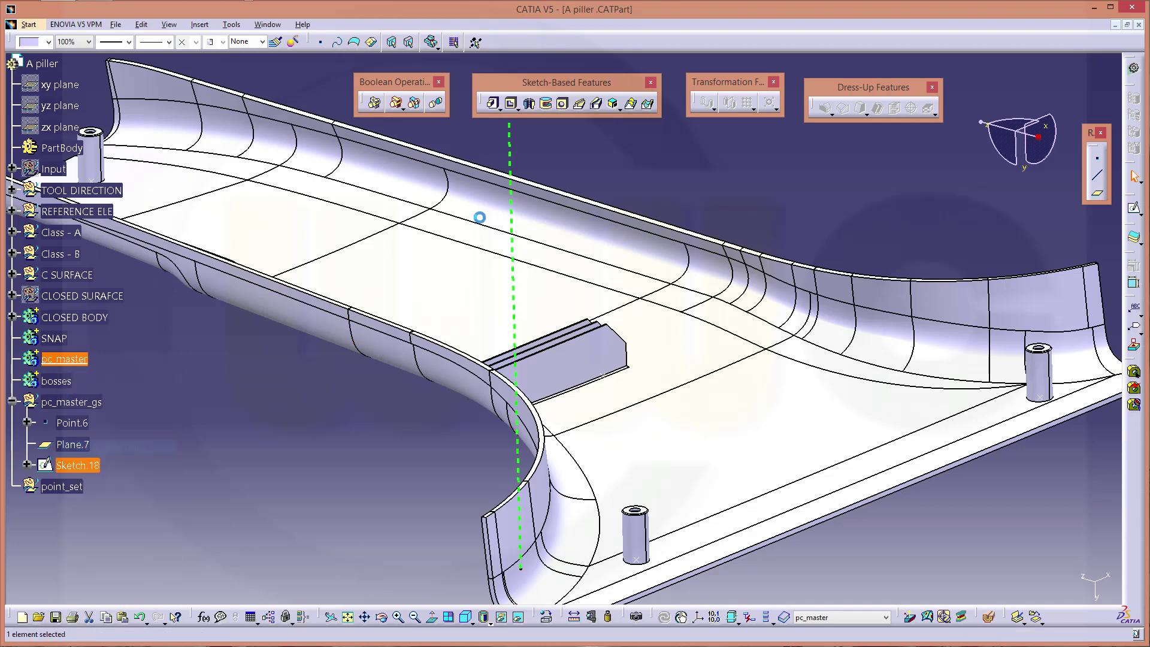
Try to pad the circle sketch 30 mm with its second limit up to the inner face of CLOSED BODY
click(494, 105)
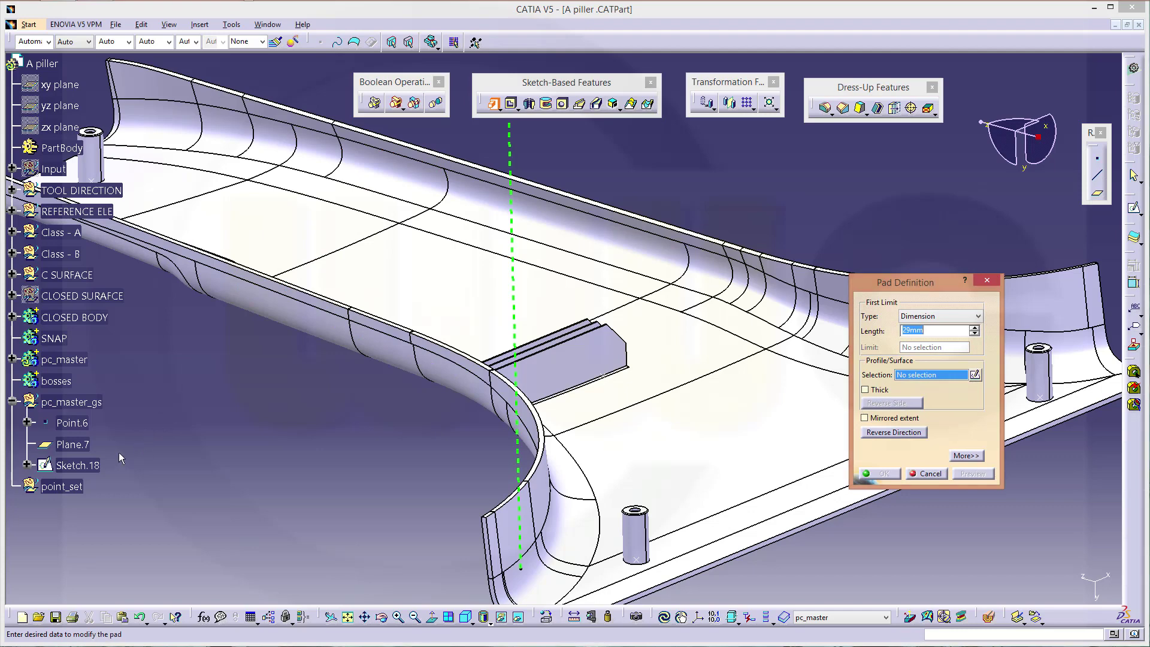
click(77, 466)
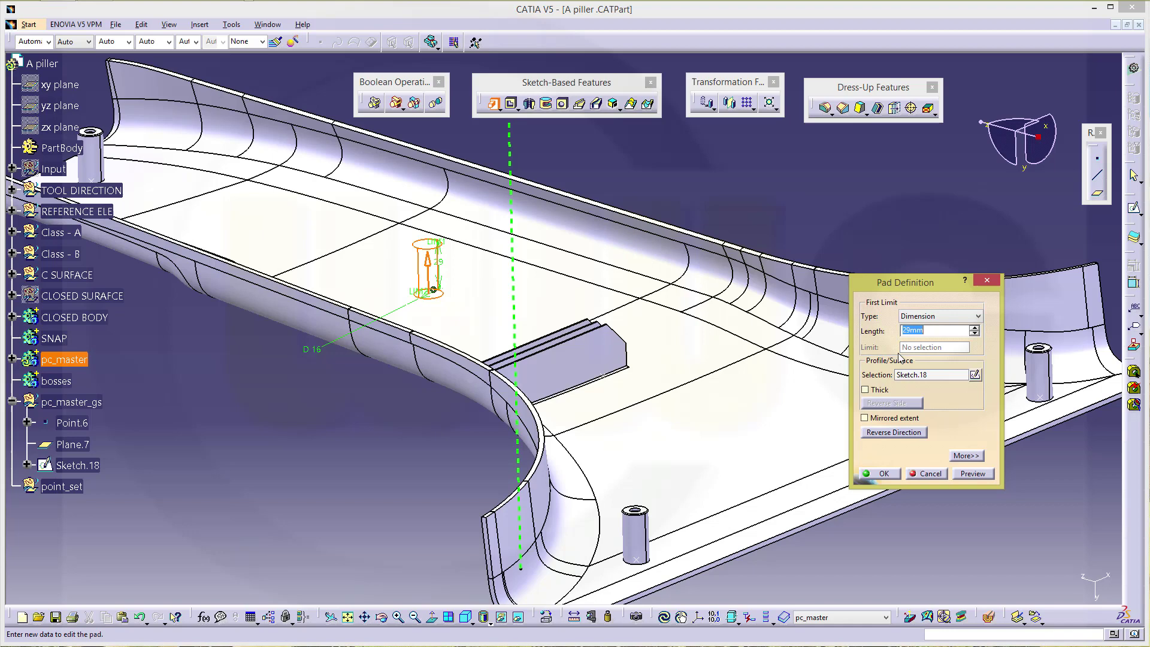
text(30)
click(967, 456)
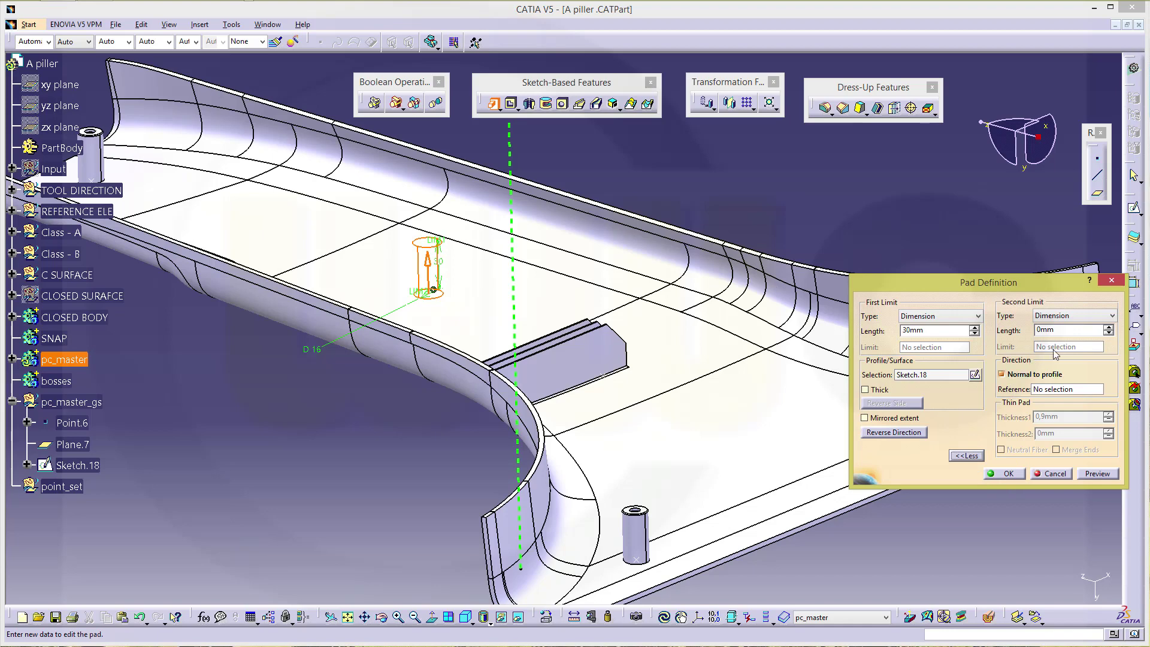
click(1111, 316)
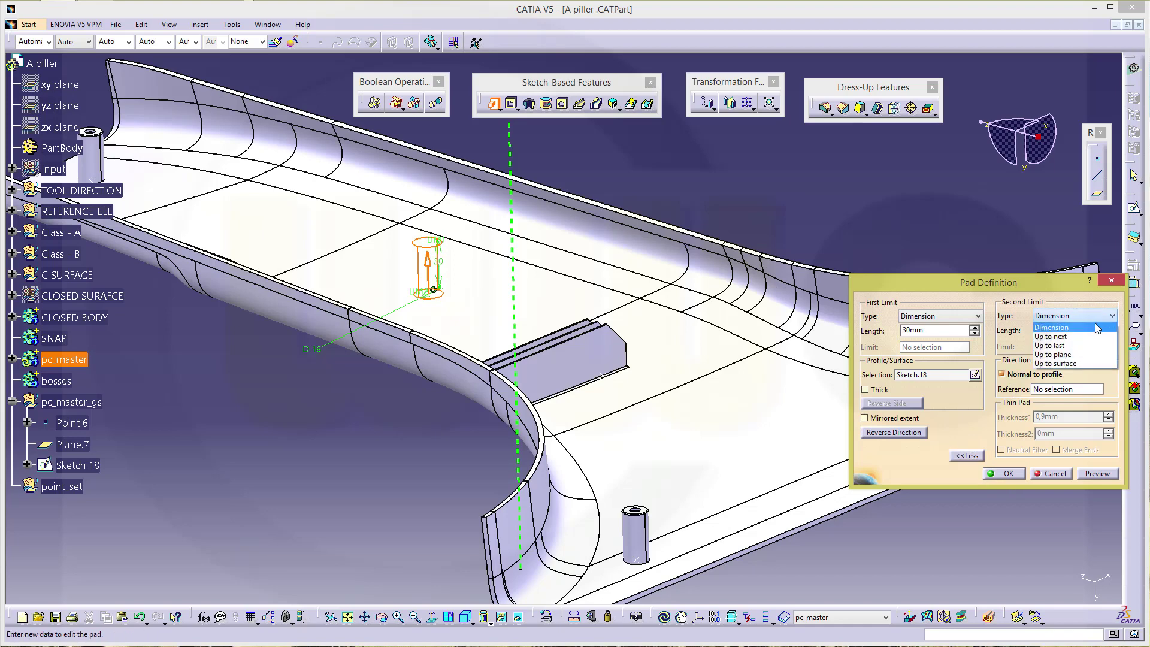
click(1065, 364)
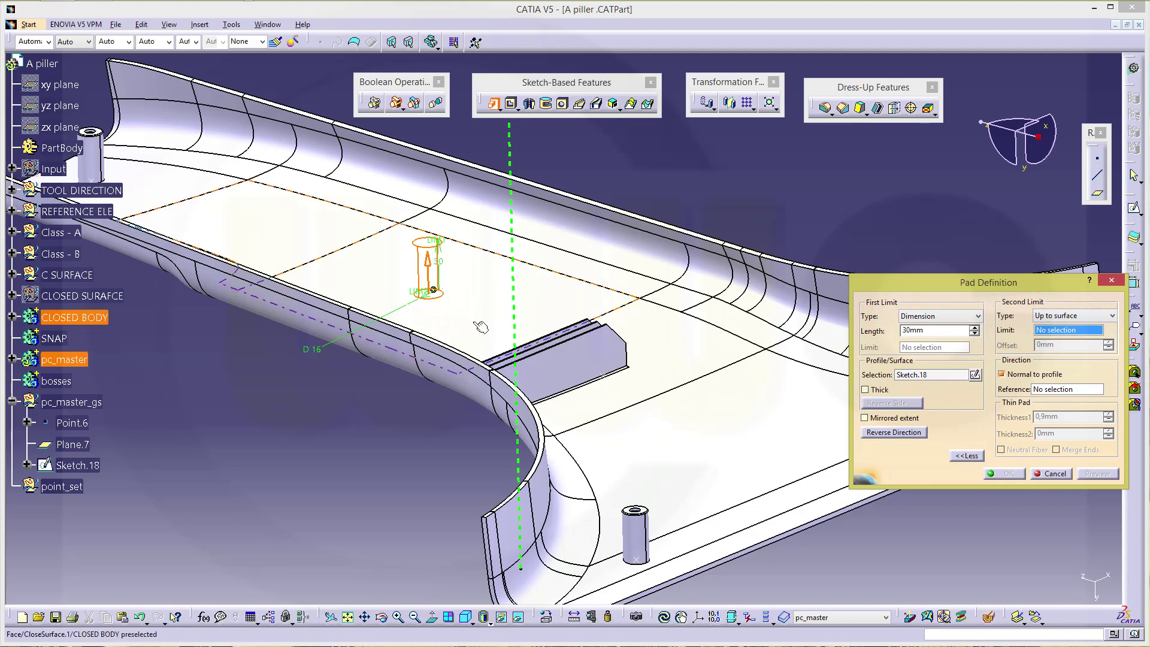
click(579, 309)
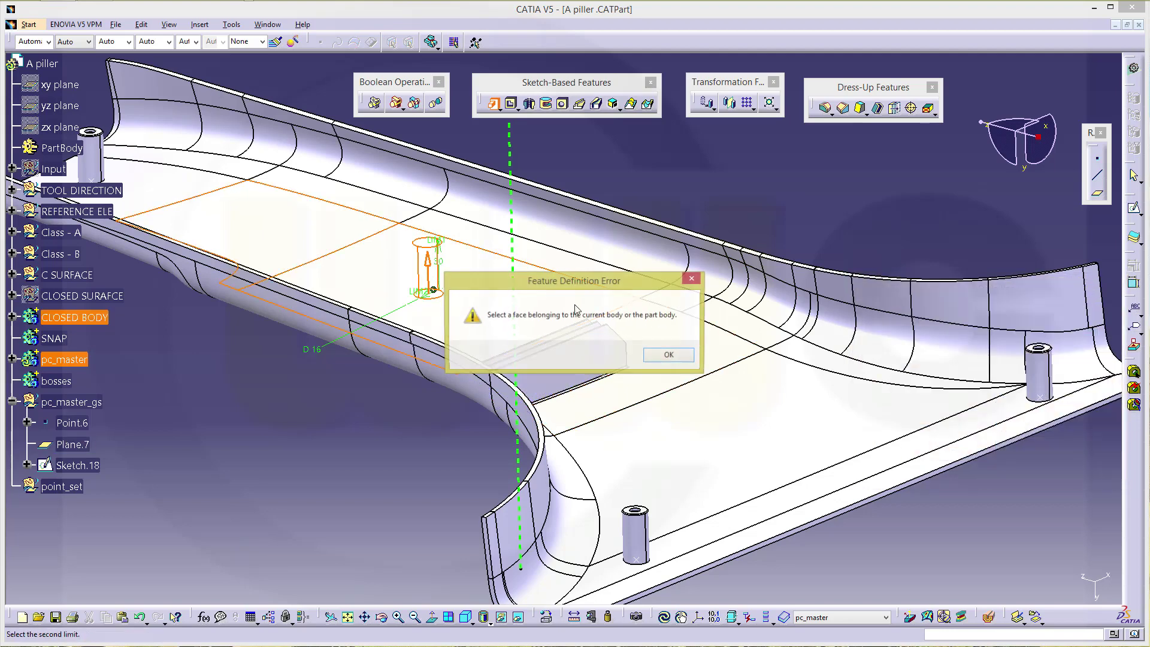
click(666, 355)
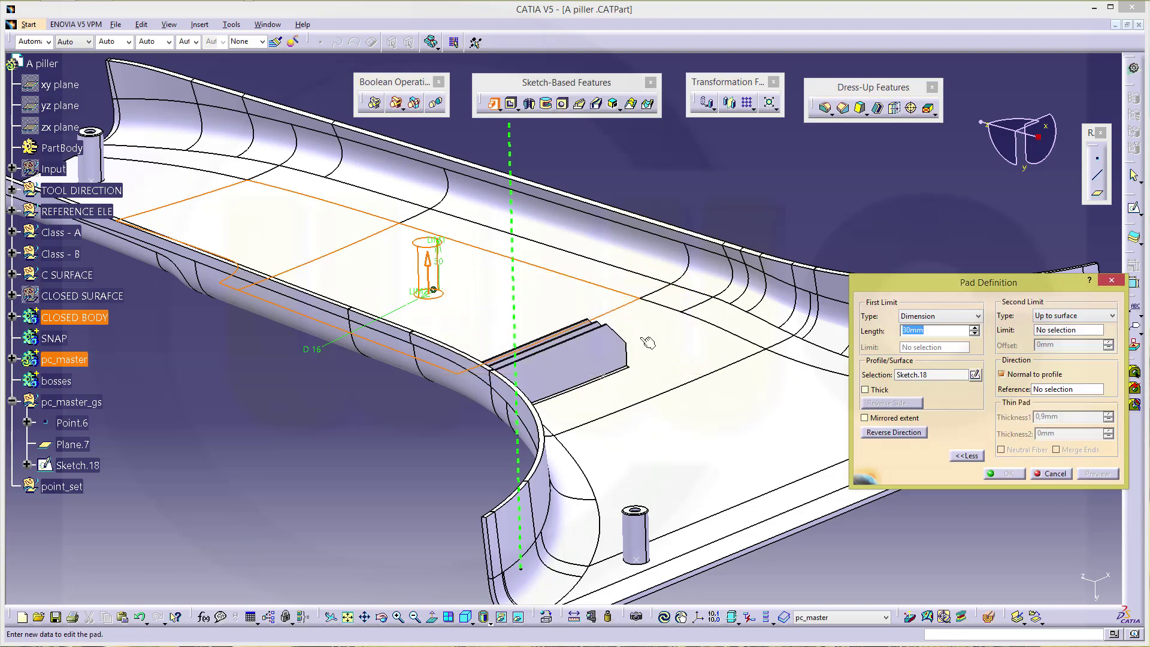
click(1112, 316)
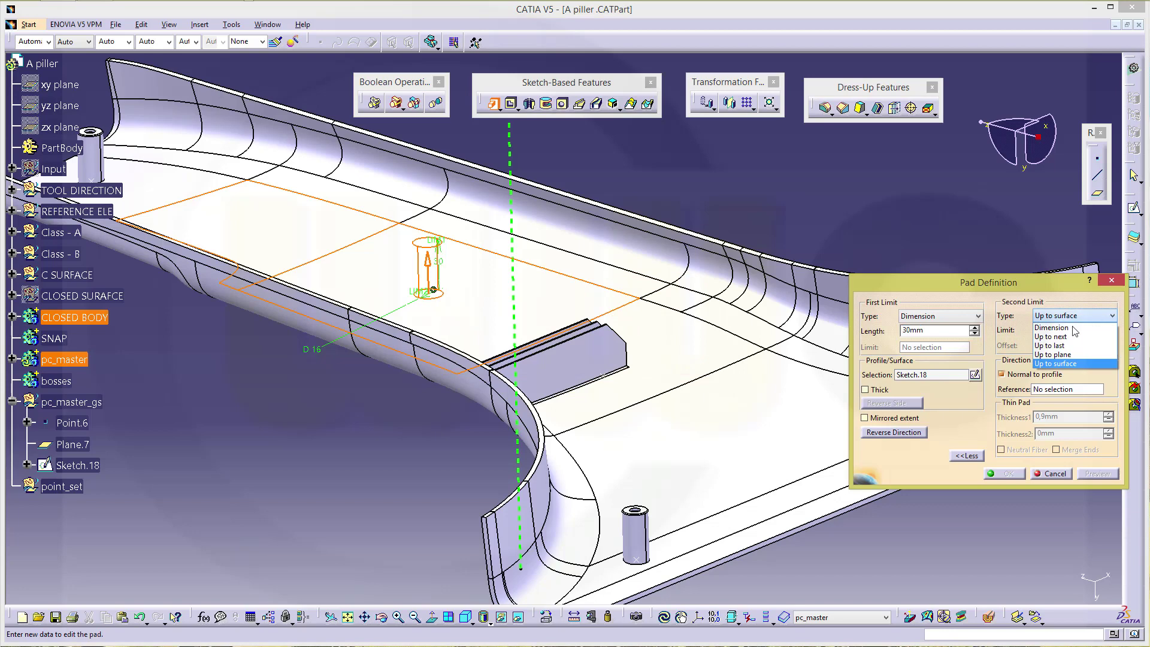
click(1057, 363)
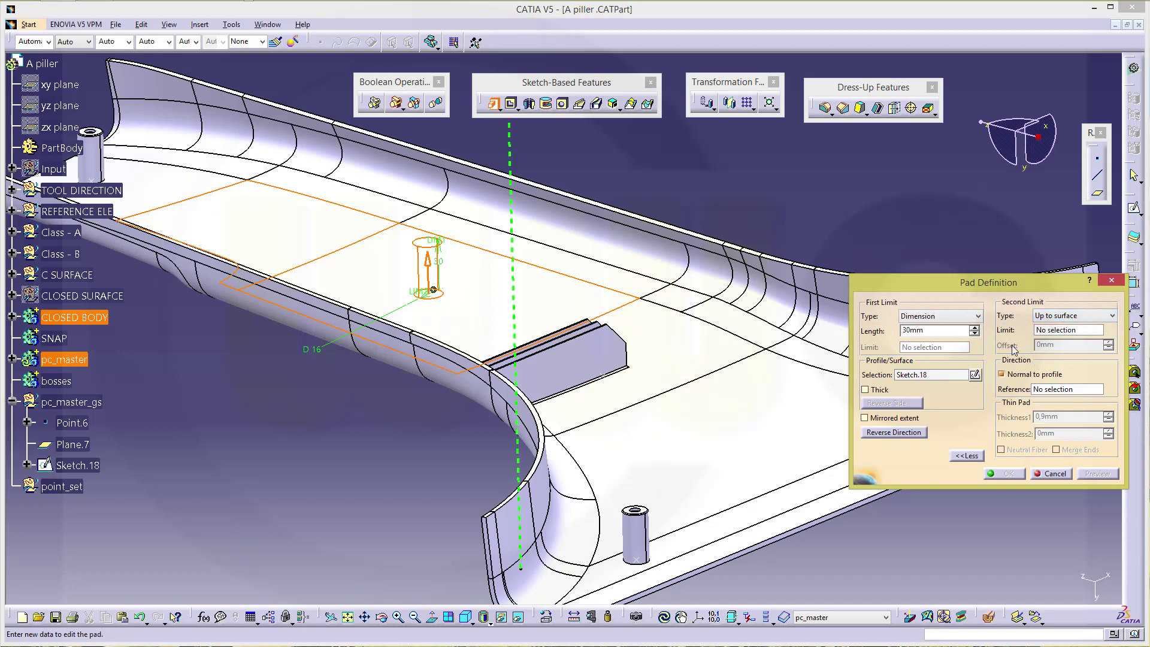
click(1052, 474)
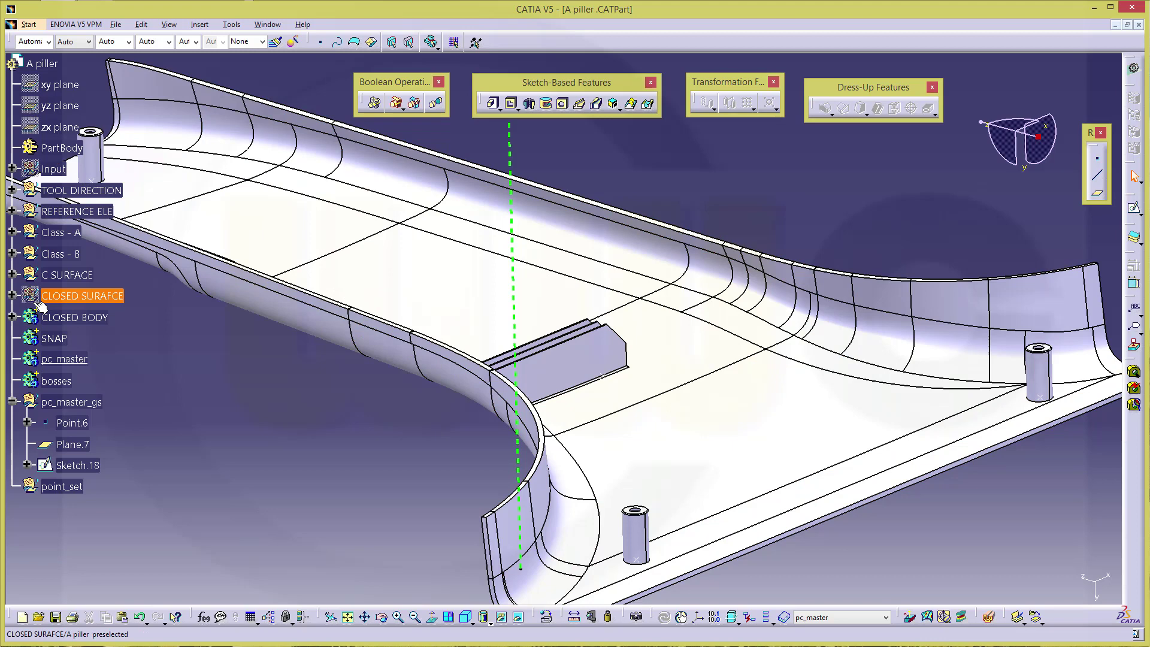
Hide CLOSED BODY and expand the CLOSED SURAFCE geometrical set
right_click(71, 321)
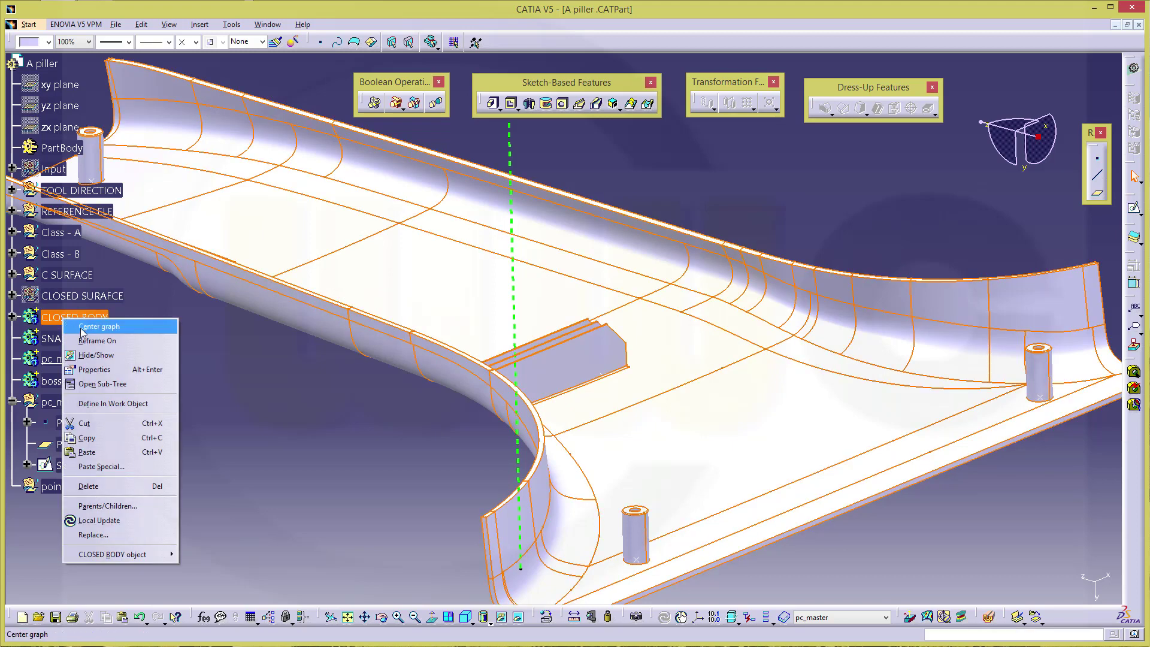
click(102, 359)
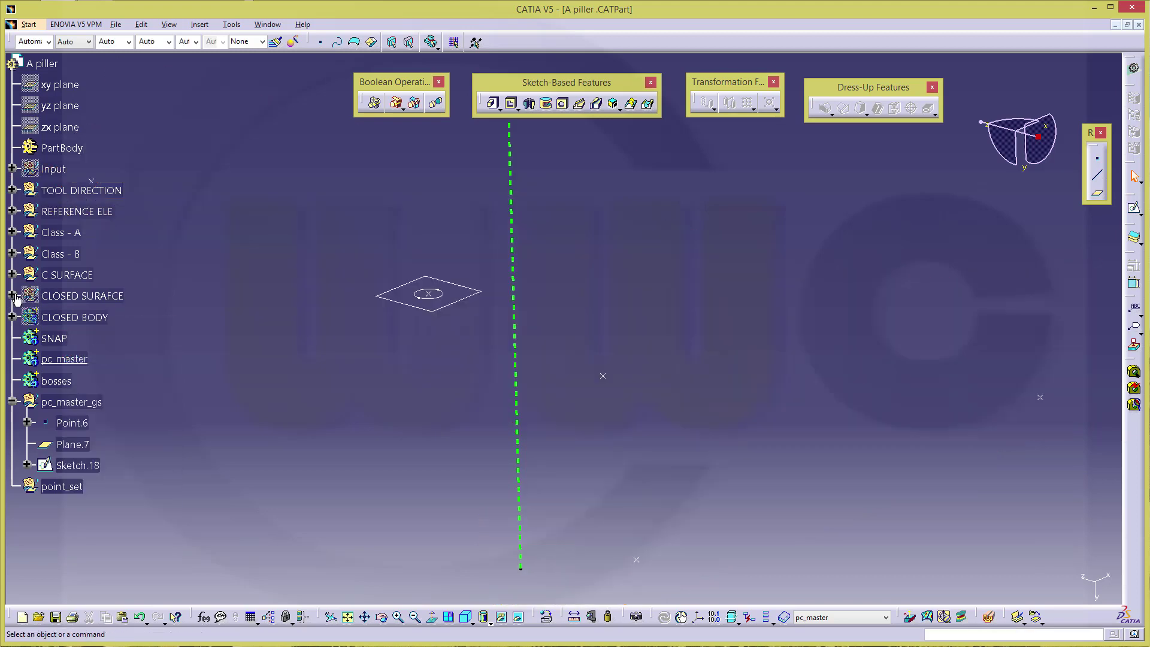
click(12, 295)
right_click(73, 319)
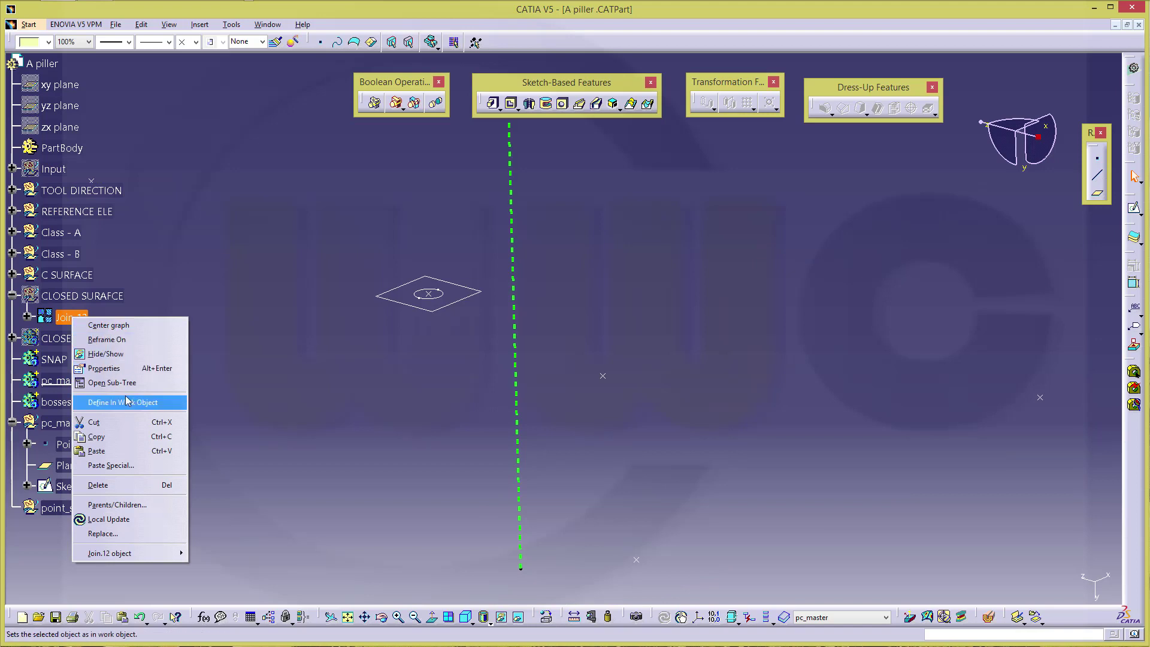
click(117, 354)
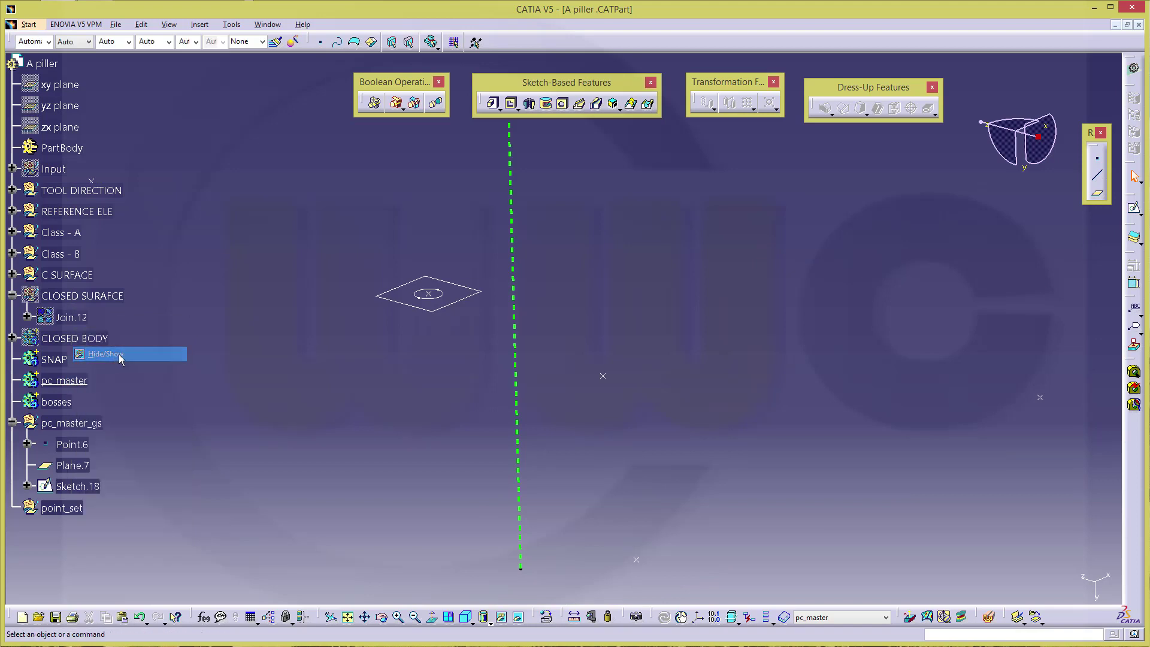
right_click(83, 319)
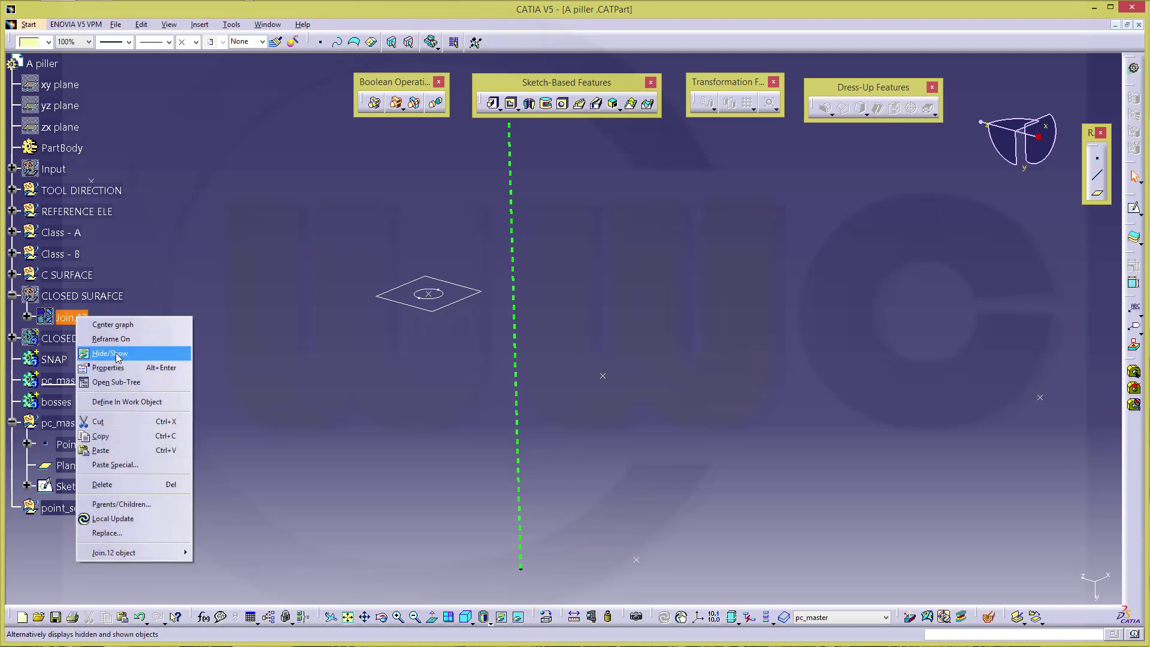
click(110, 353)
Show the CLOSED SURAFCE geometrical set containing the Join.12 surface
right_click(86, 296)
click(137, 338)
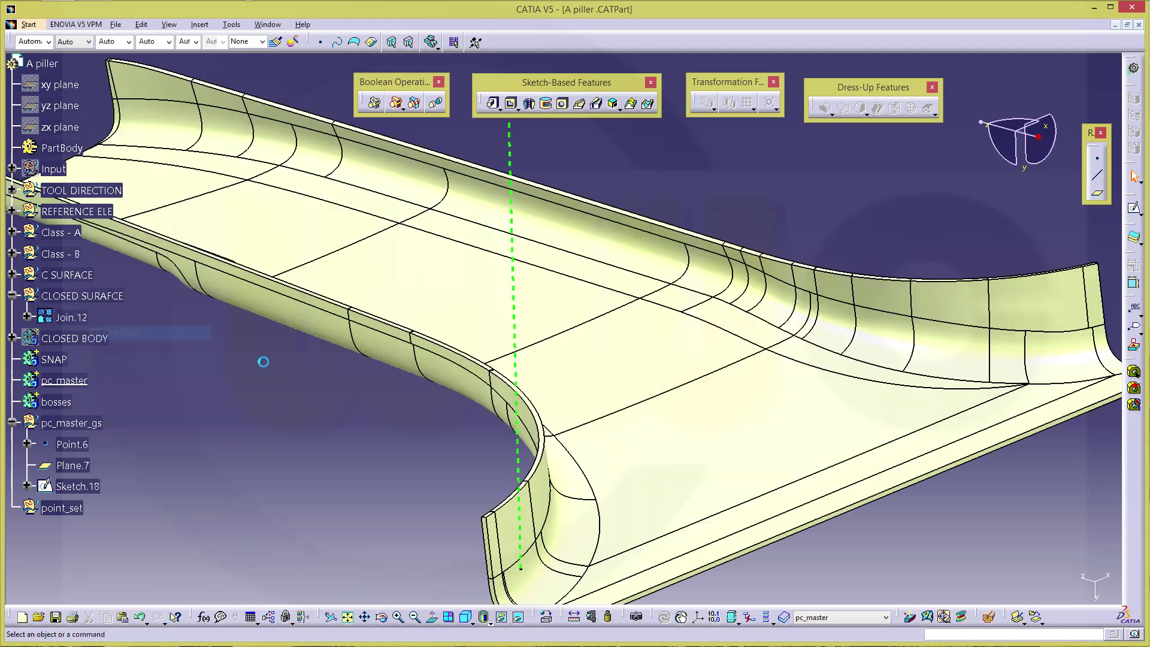
middle_drag(286, 390, 238, 418)
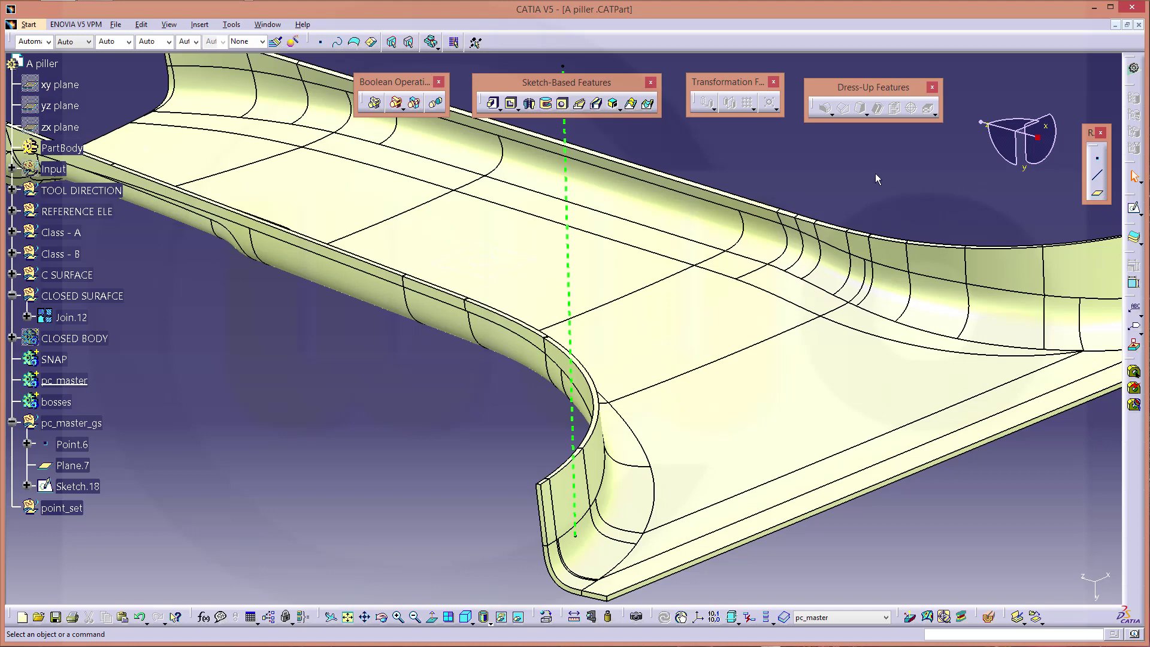
Pad Sketch.18 by 30 mm with its second limit set up to the Join.12 surface
click(494, 106)
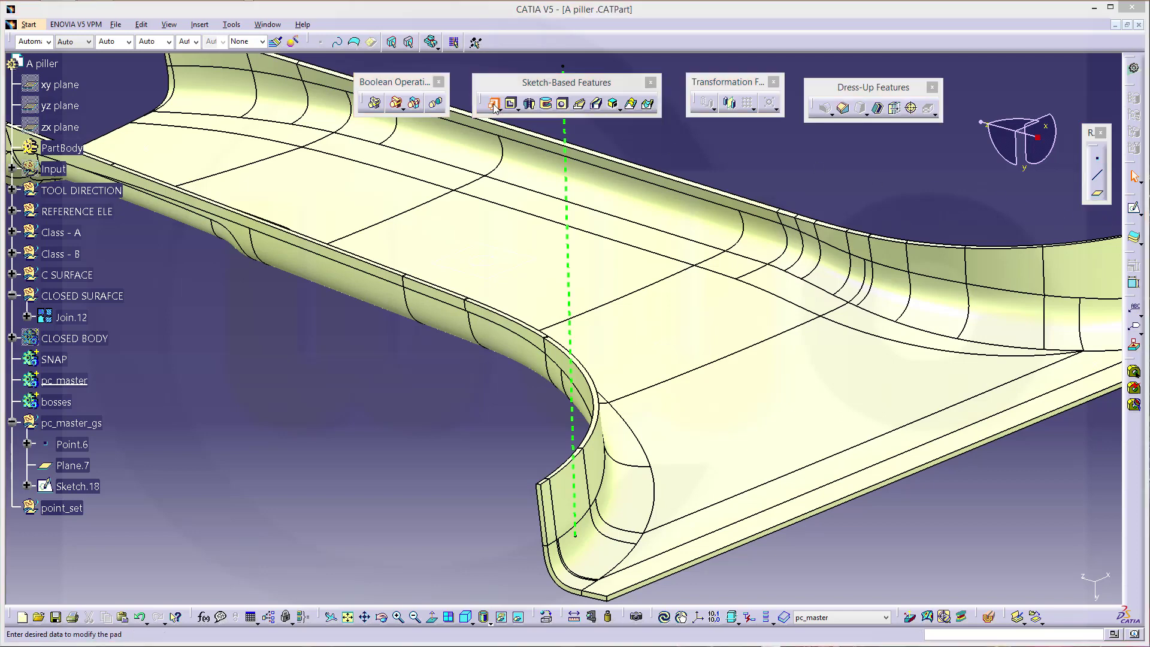
click(77, 486)
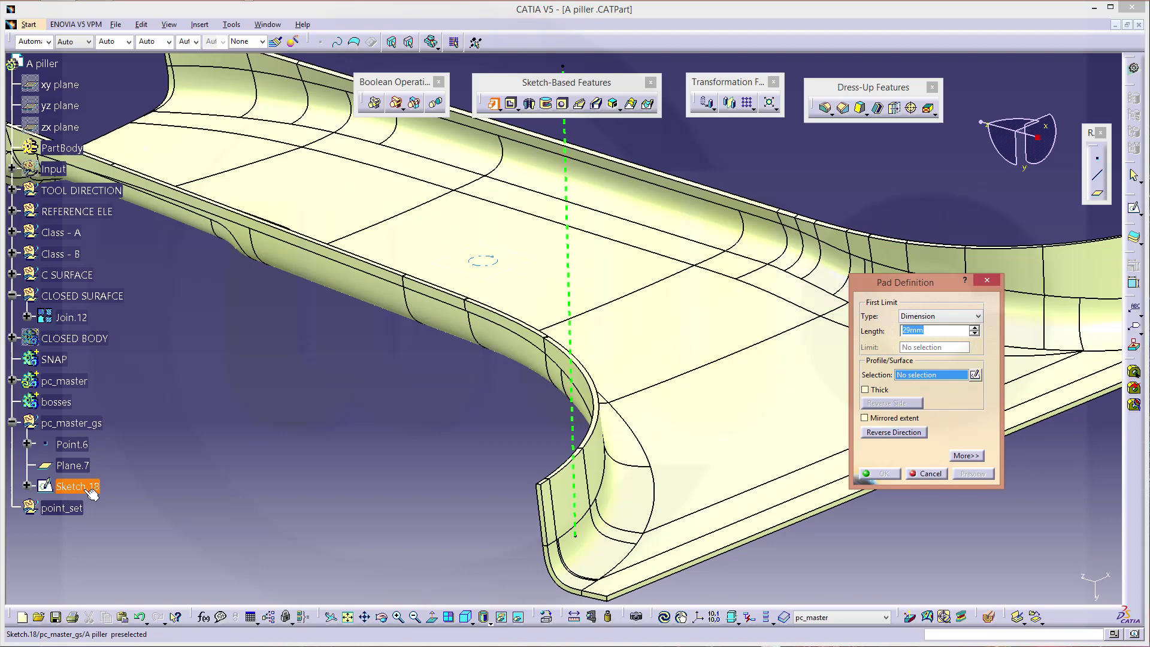
text(30)
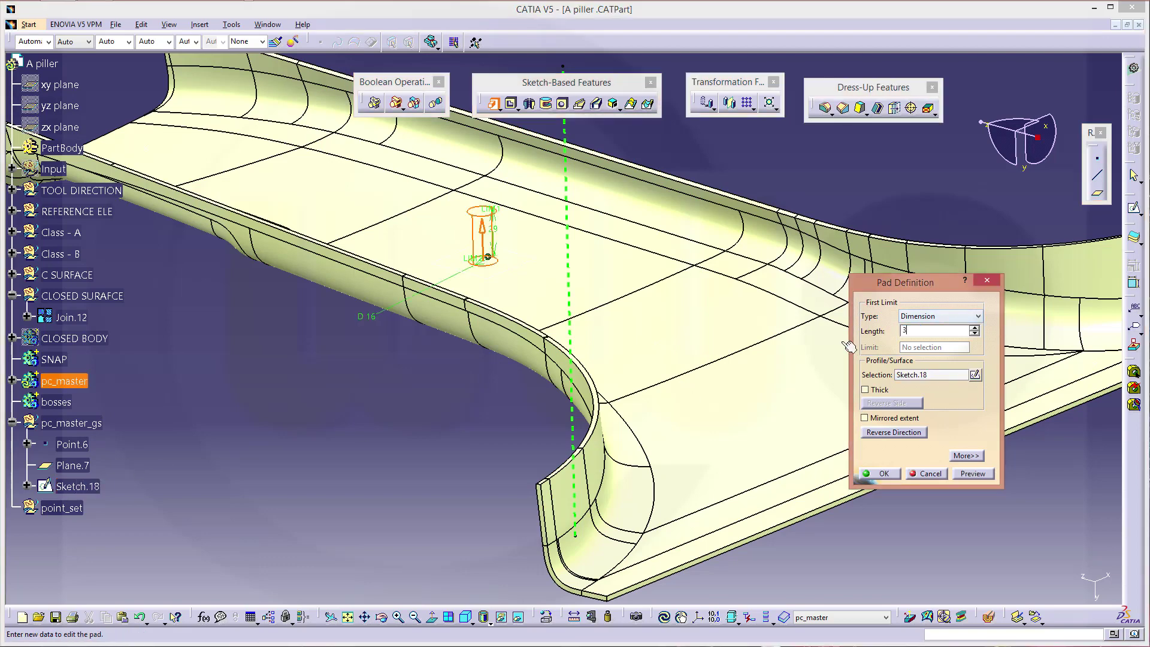
click(964, 456)
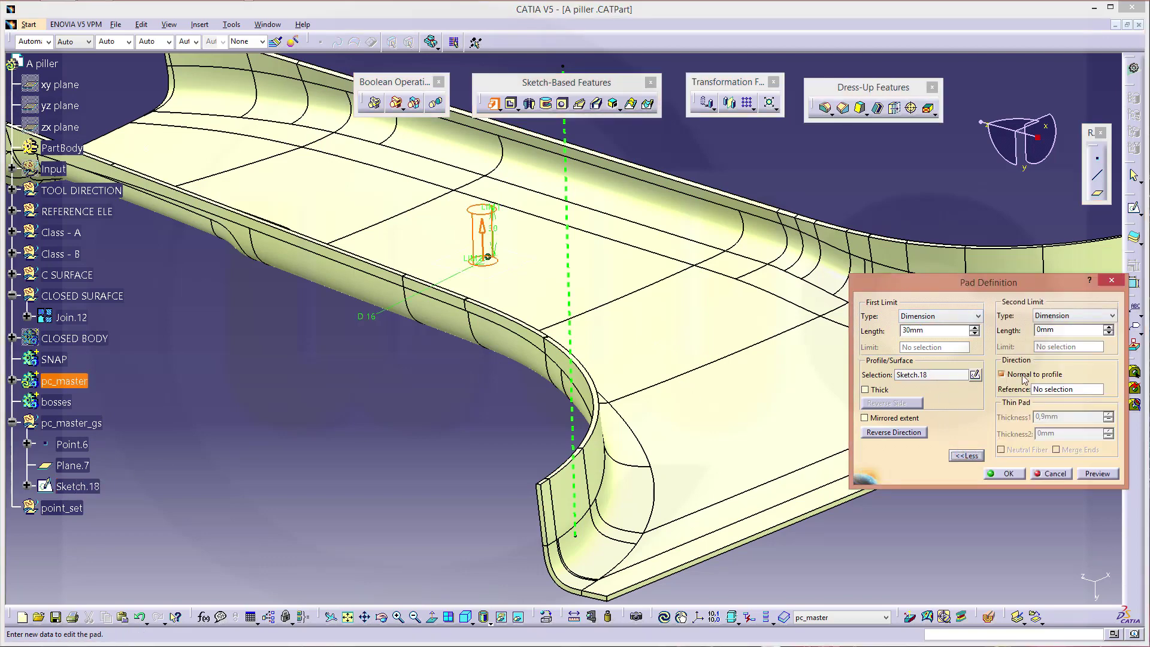
click(1112, 316)
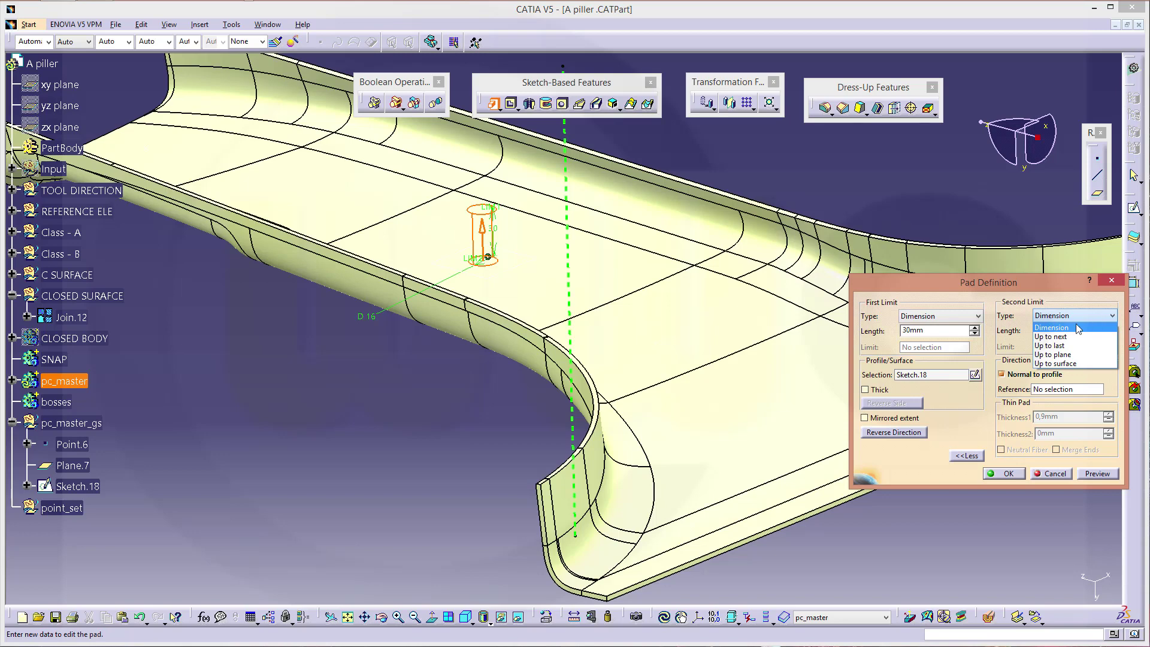
click(1060, 362)
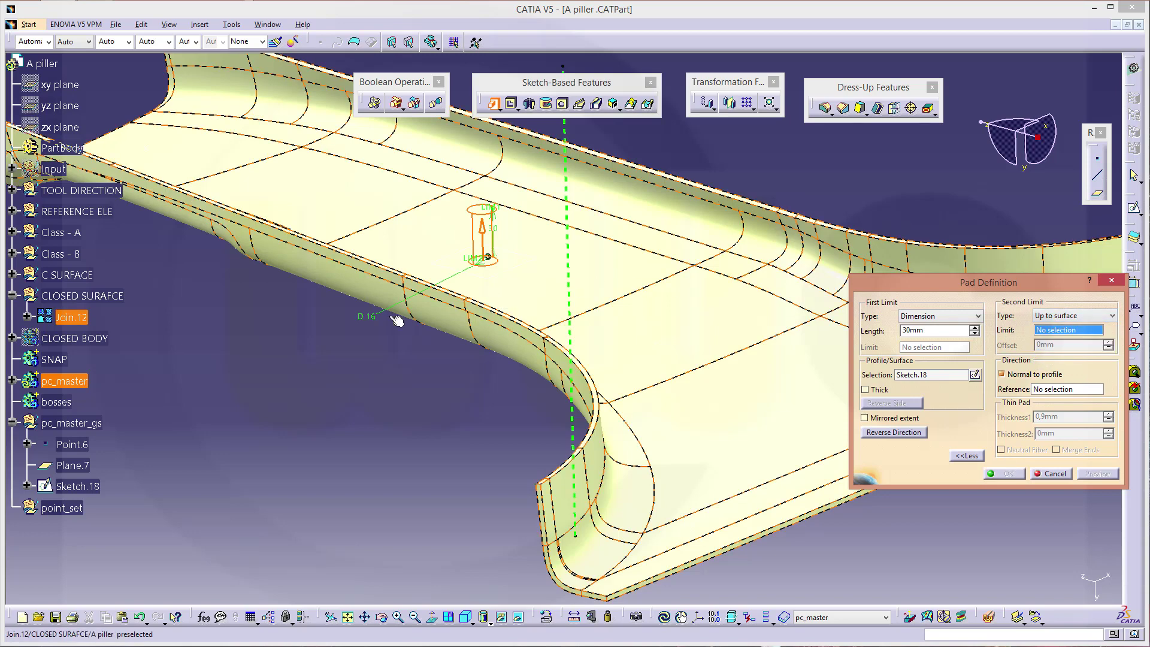
click(70, 317)
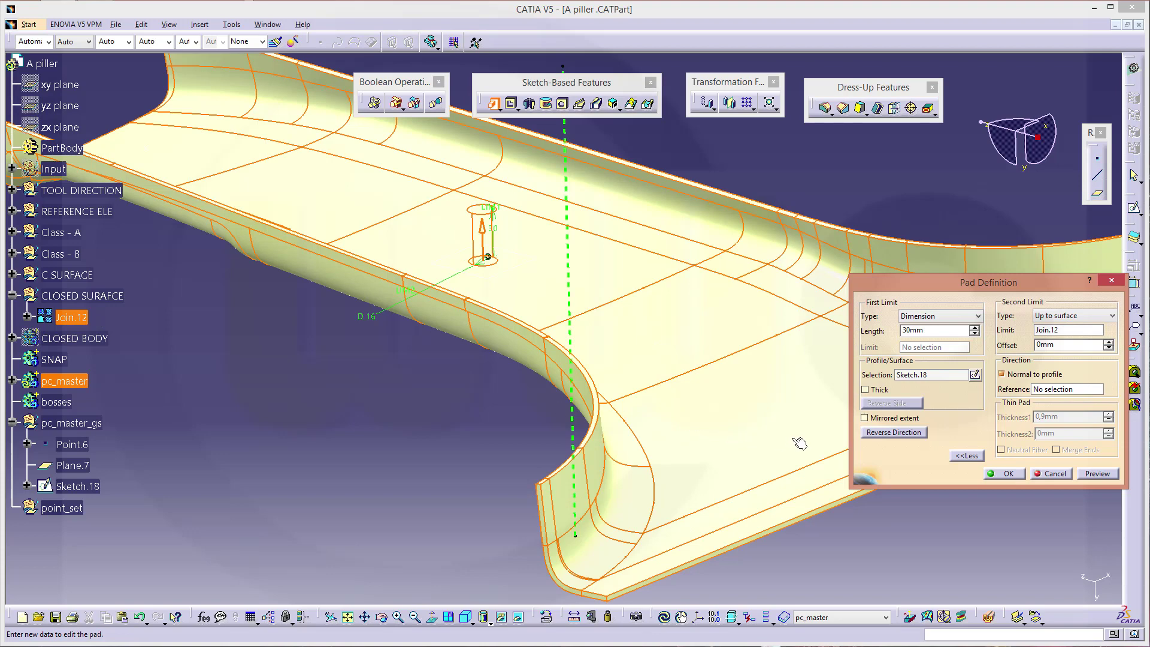
click(1005, 474)
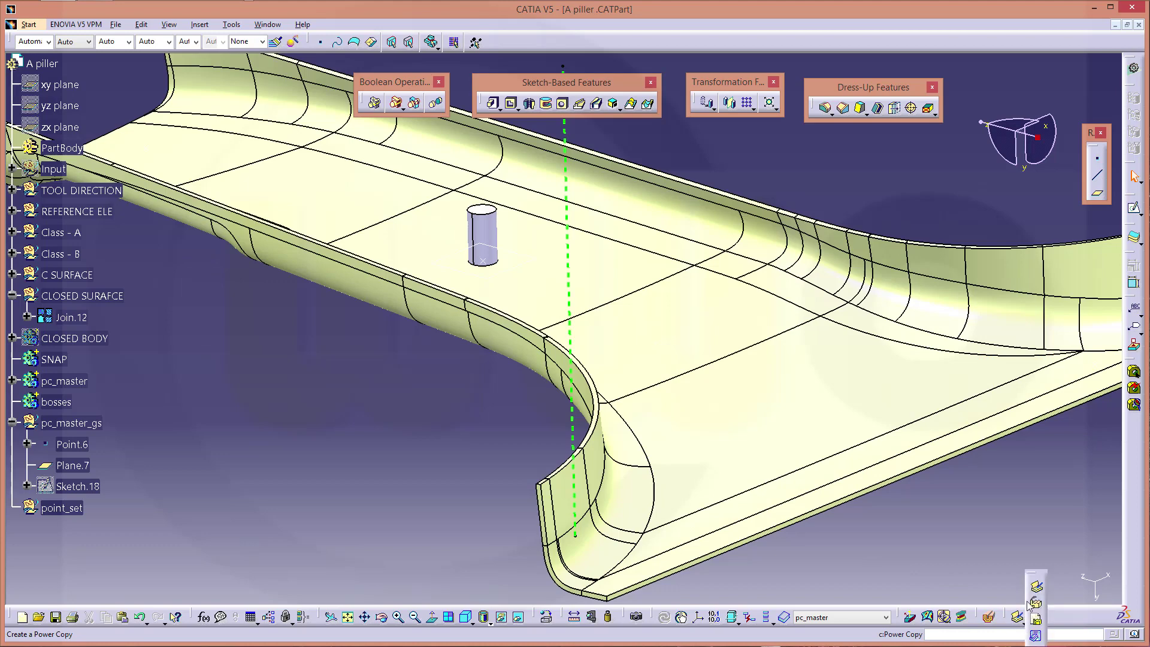
Start a PowerCopy definition named bosses_pc
click(1022, 620)
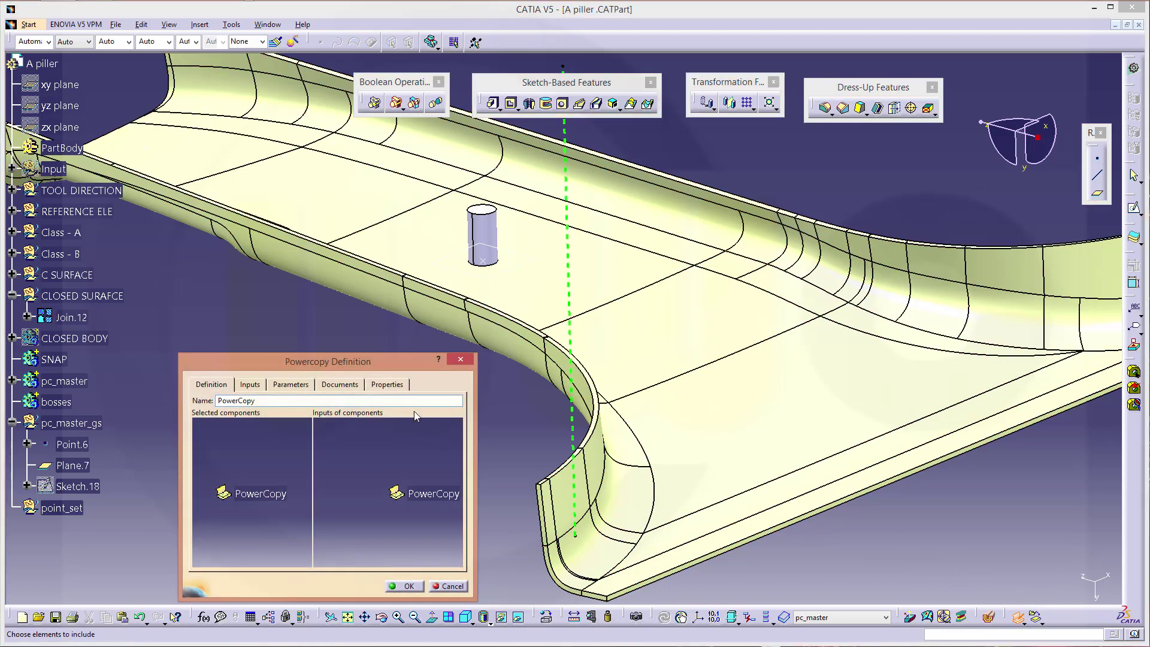
drag(346, 367, 327, 336)
double_click(246, 370)
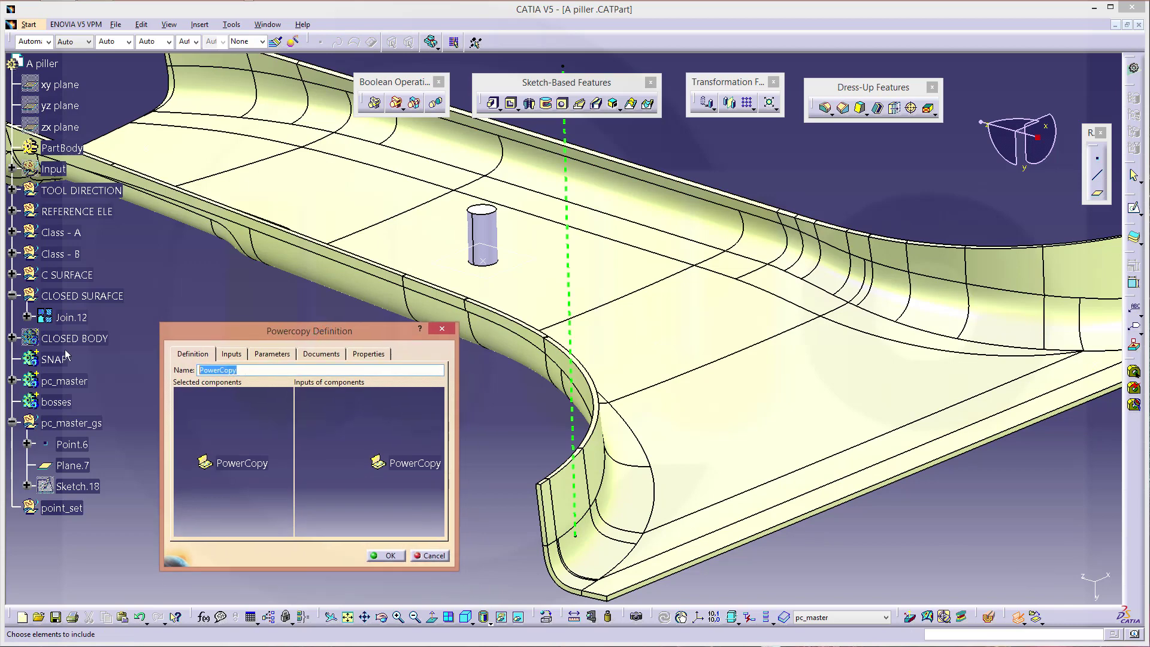
text(bosses_pc)
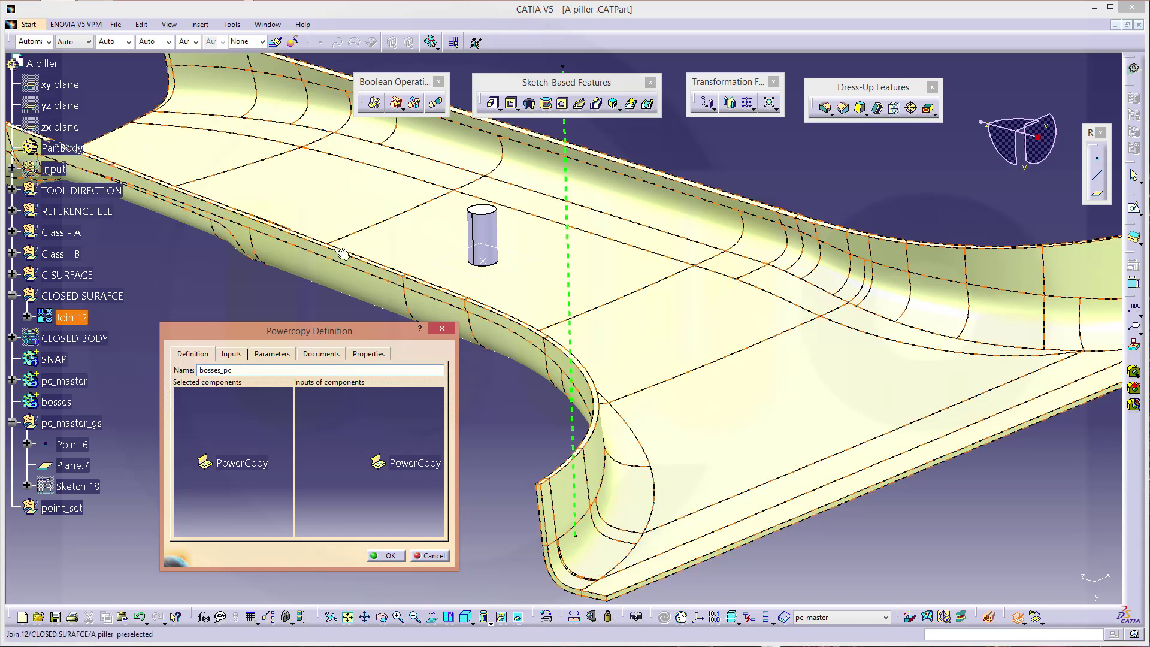
Include the pad, Sketch.18 and Plane.7 in the bosses_pc PowerCopy, leaving Join.12, TOOL DIRECTION and Point.6 as inputs, and save the part
click(483, 241)
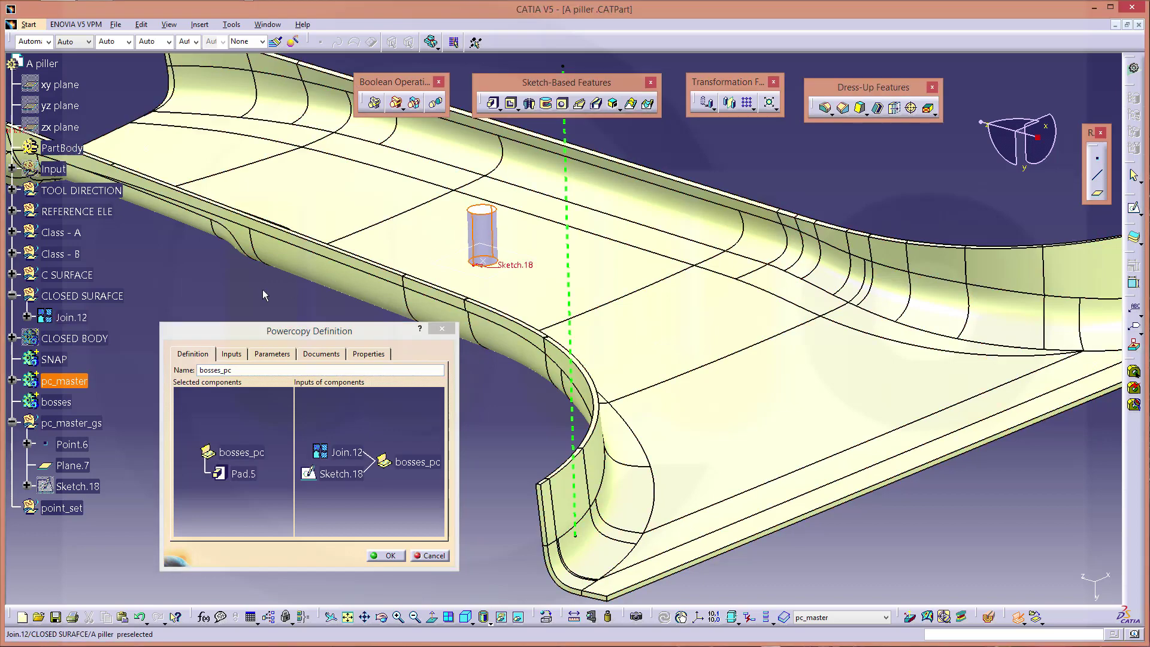
click(338, 480)
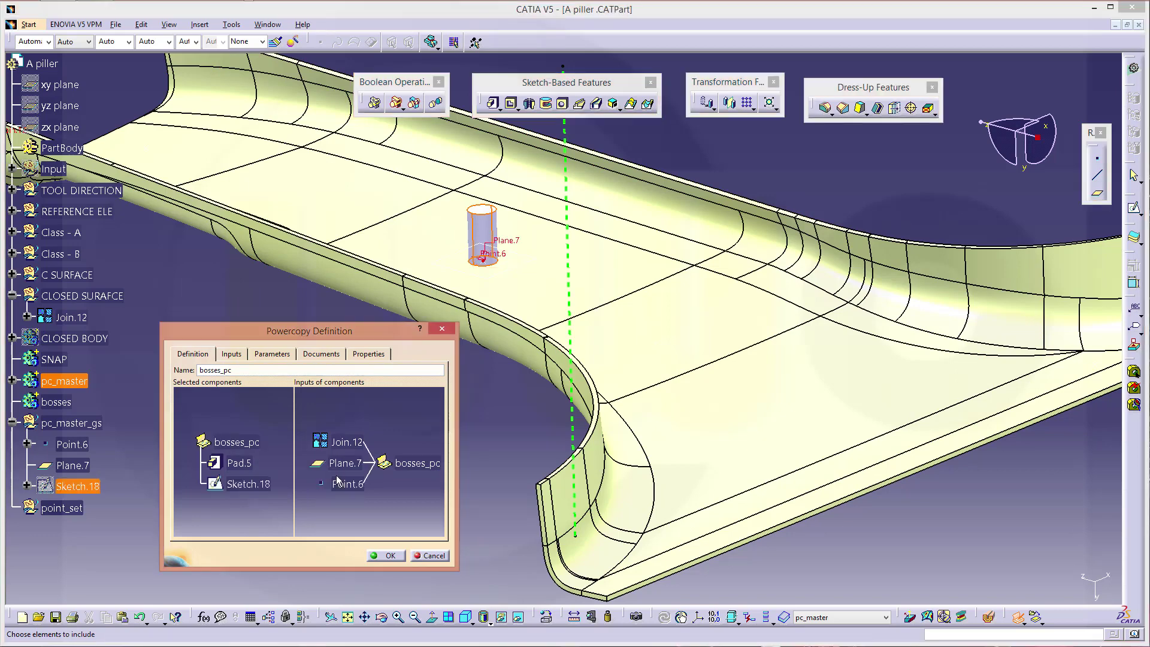
click(336, 471)
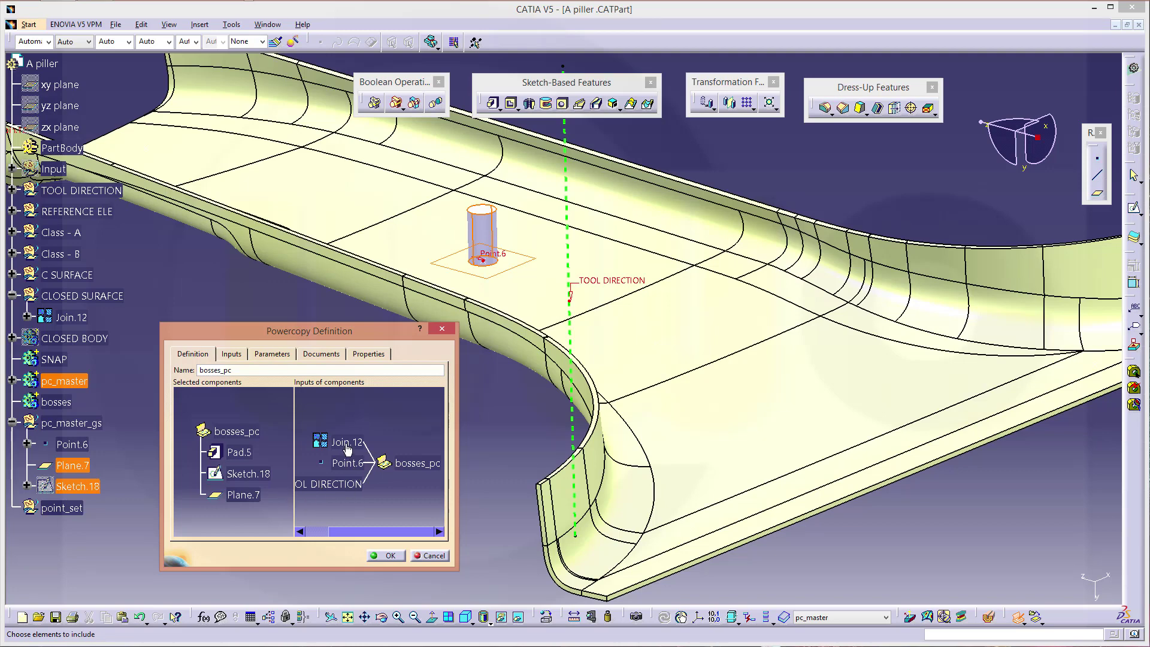
click(240, 358)
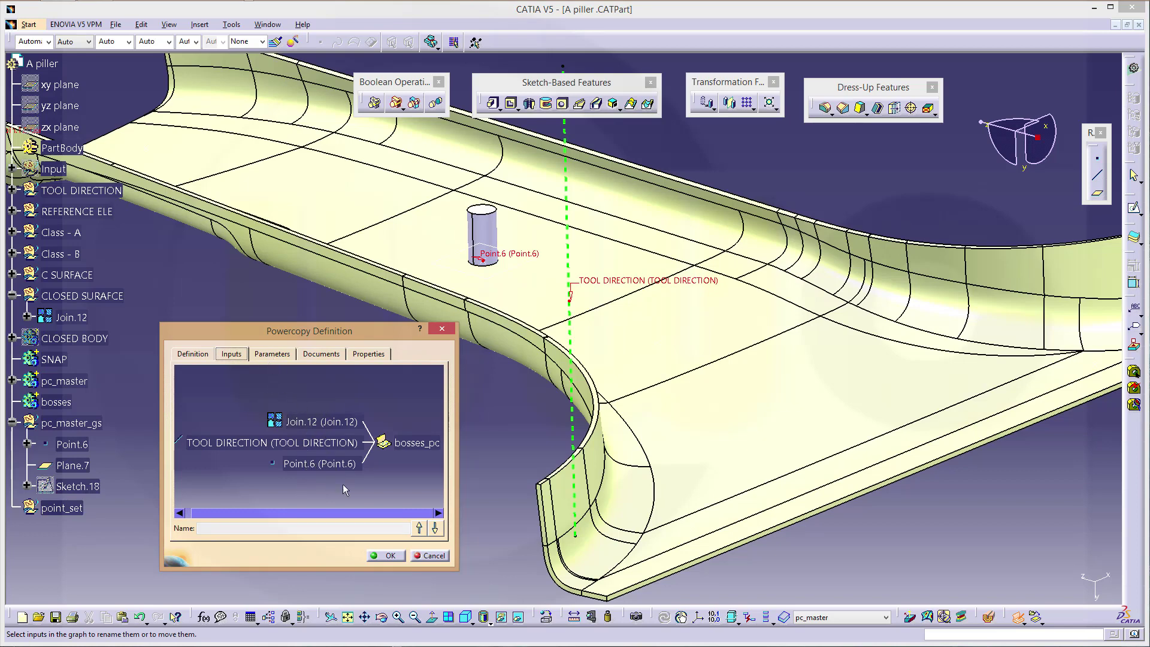
click(388, 556)
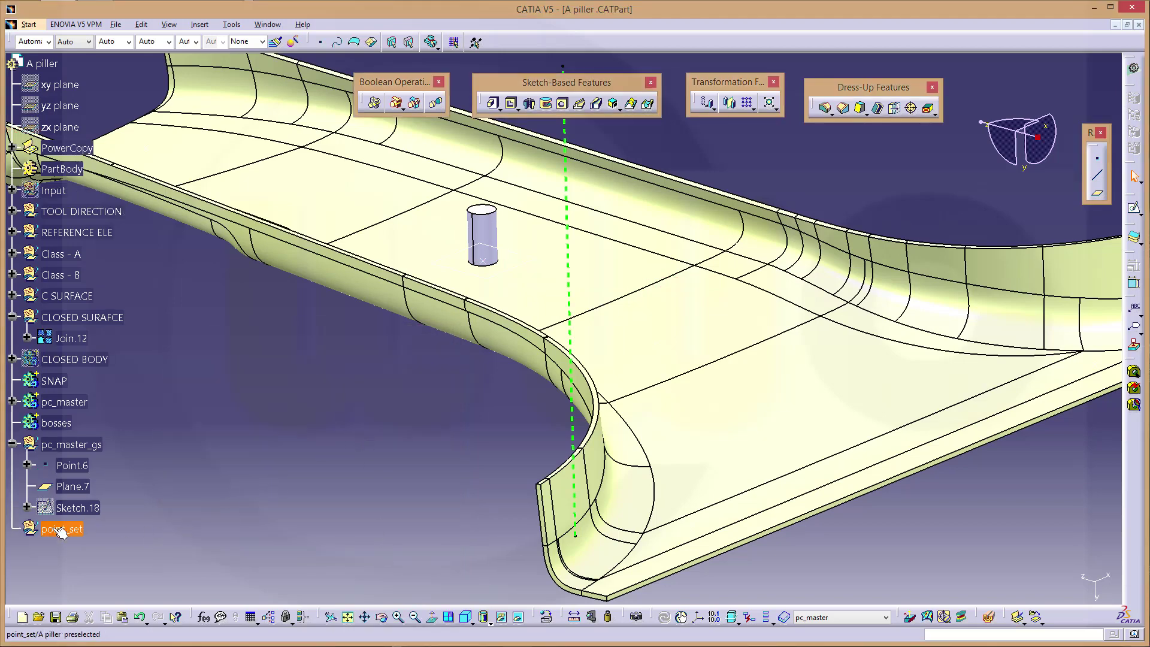
click(115, 25)
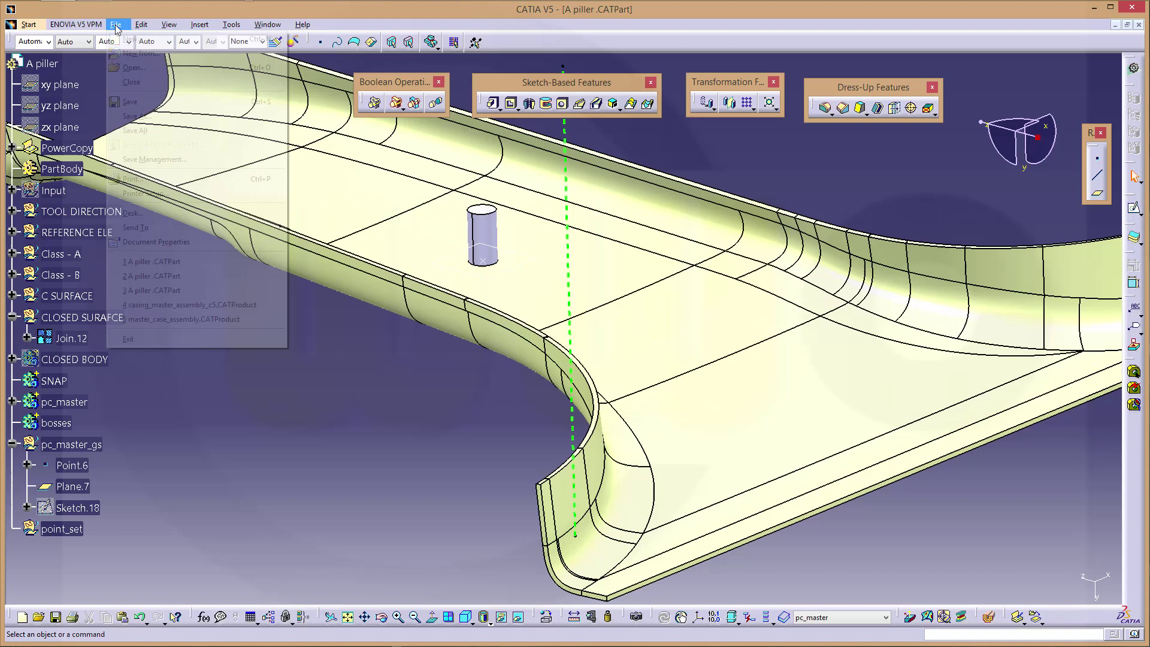
click(127, 110)
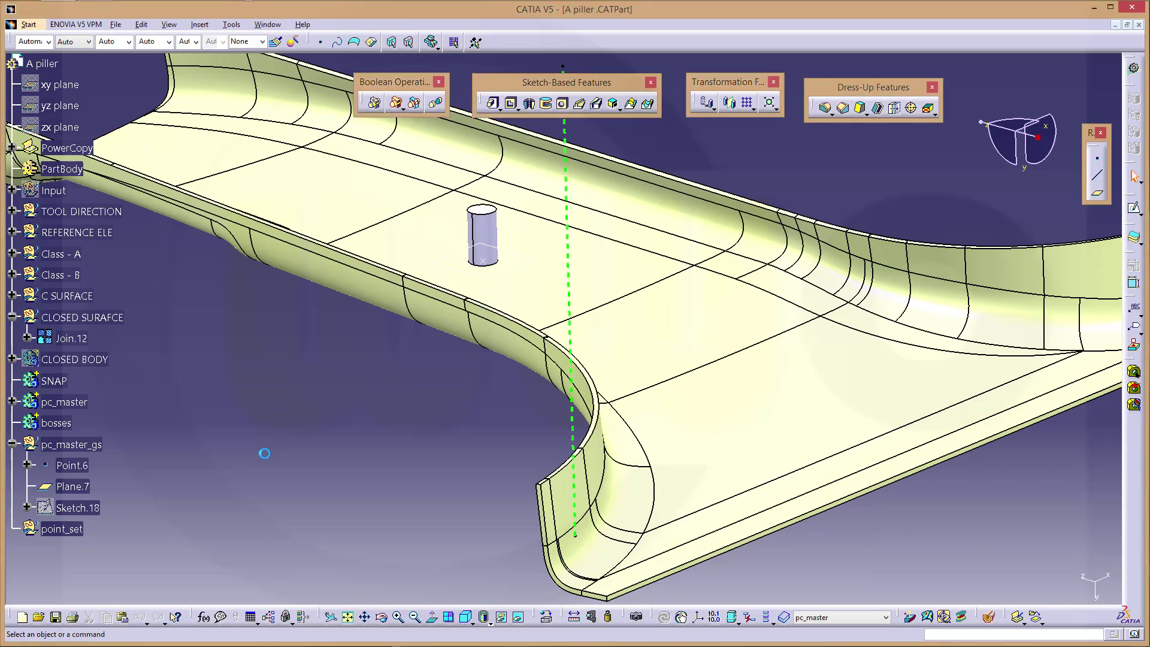
Define point_set as the in-work object and place a point on Join.12 about 622 mm from the default middle reference
click(60, 529)
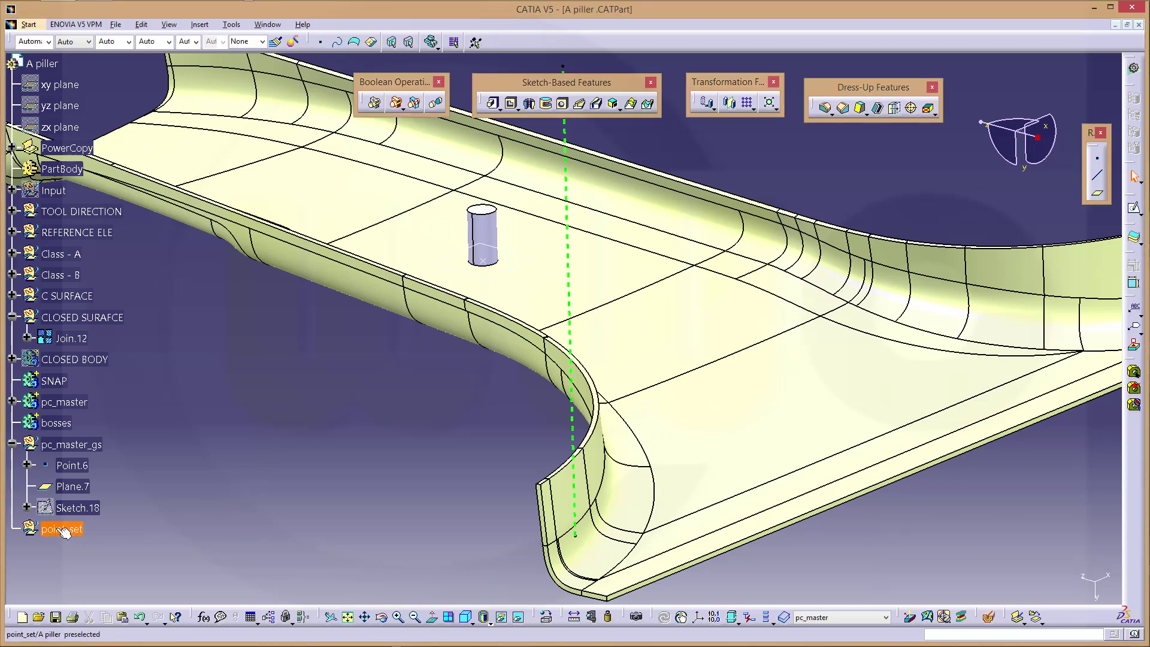
right_click(58, 528)
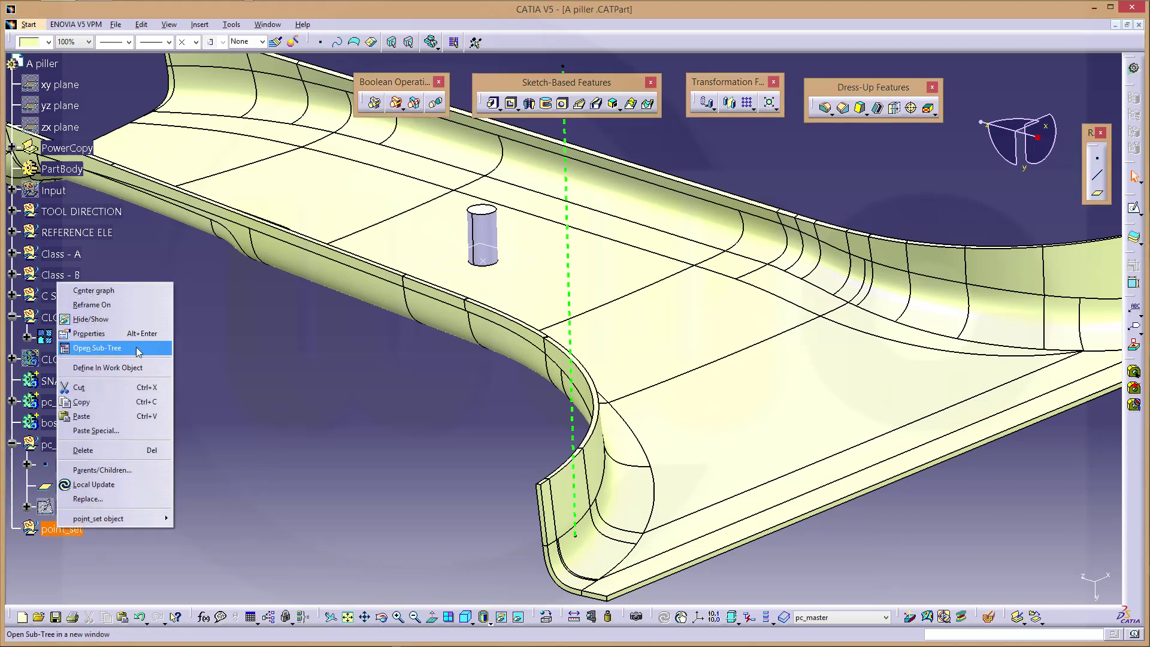
click(146, 367)
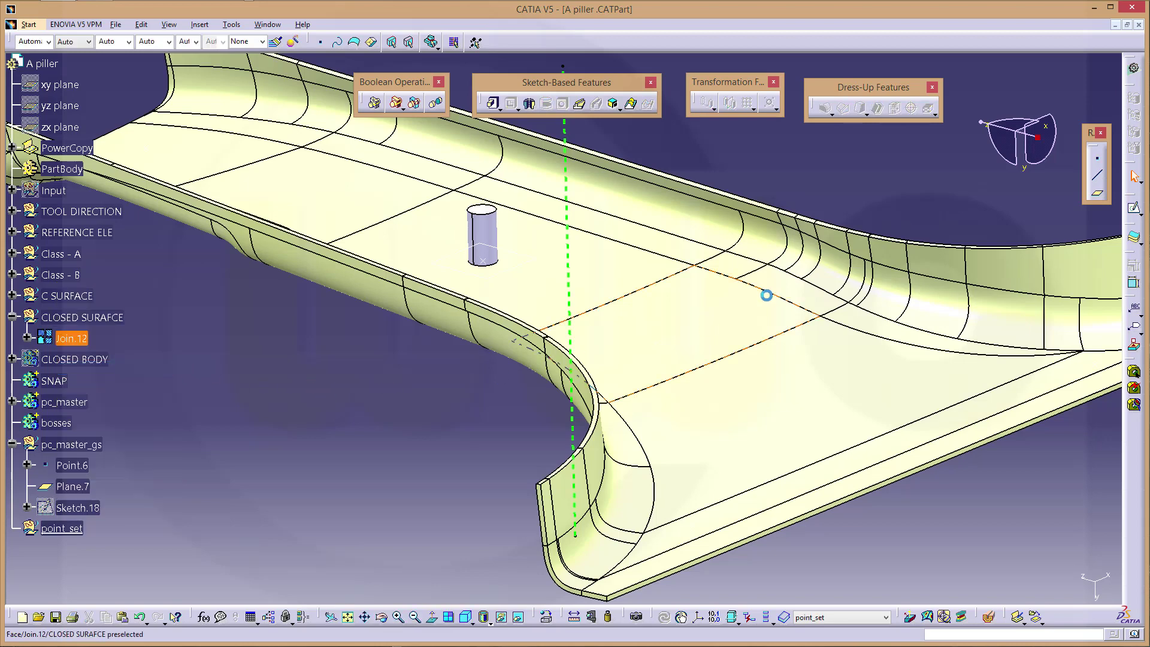
click(1096, 158)
click(707, 479)
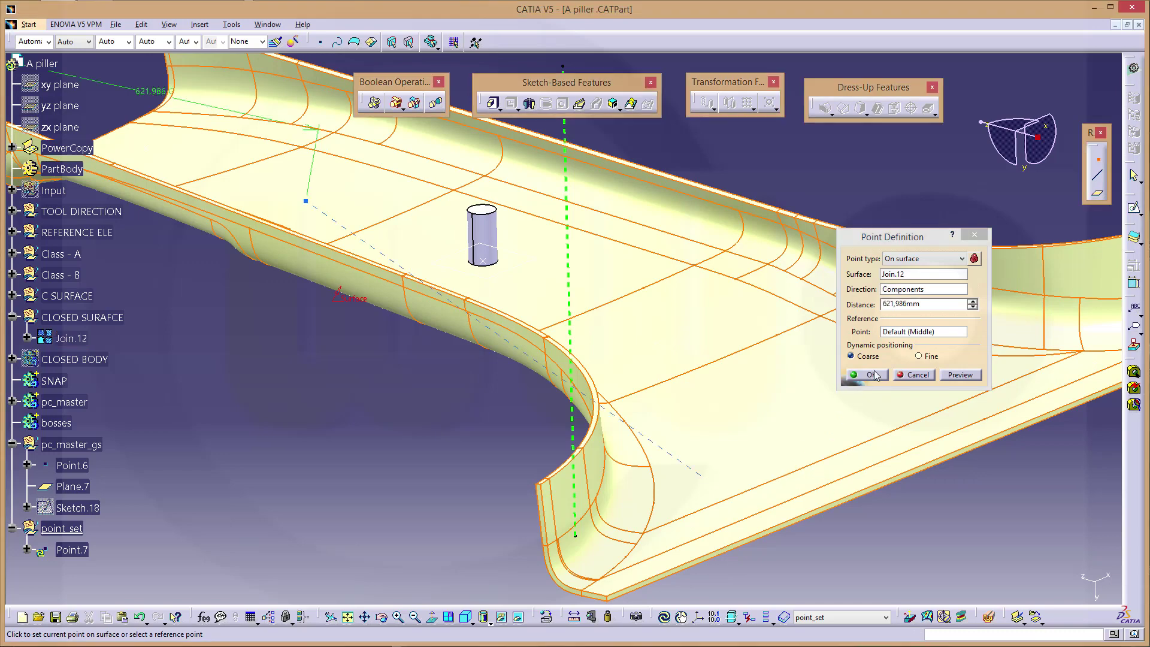
click(869, 374)
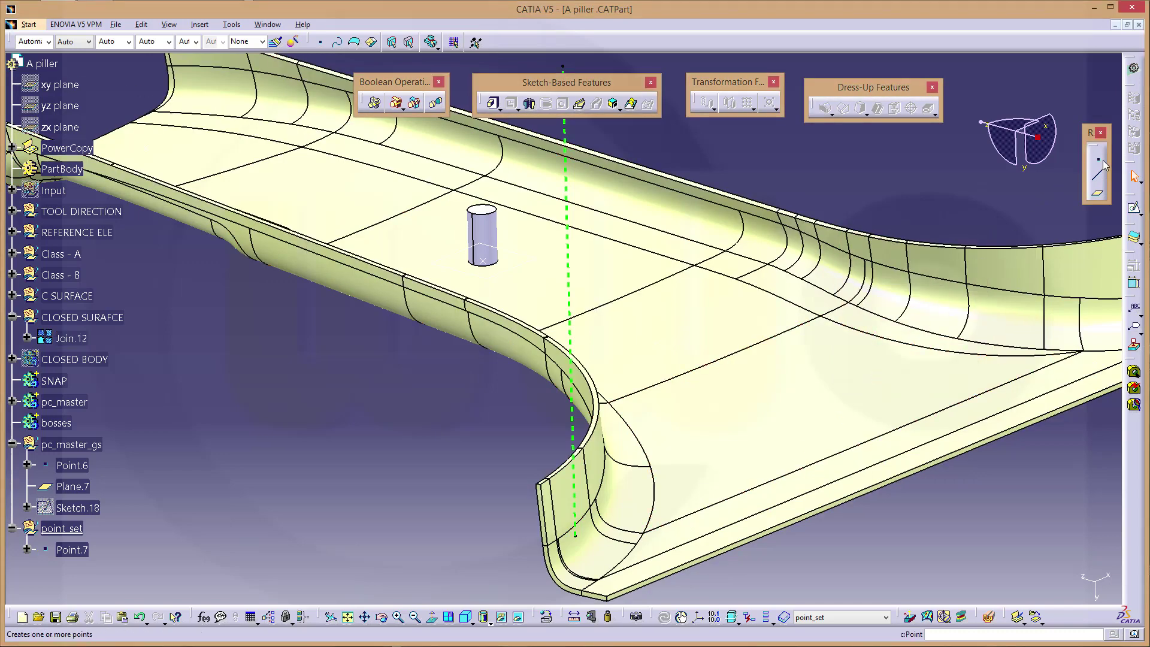
Place a second point on the Join.12 surface, nearer the pillar's narrow end
click(1100, 160)
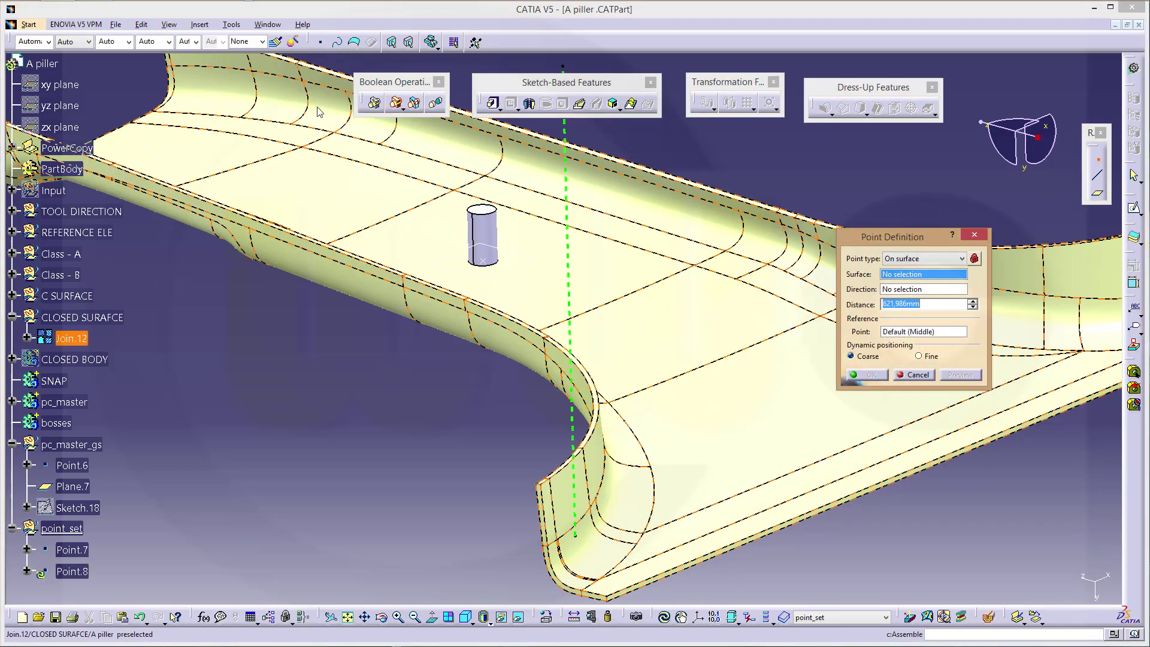
click(172, 149)
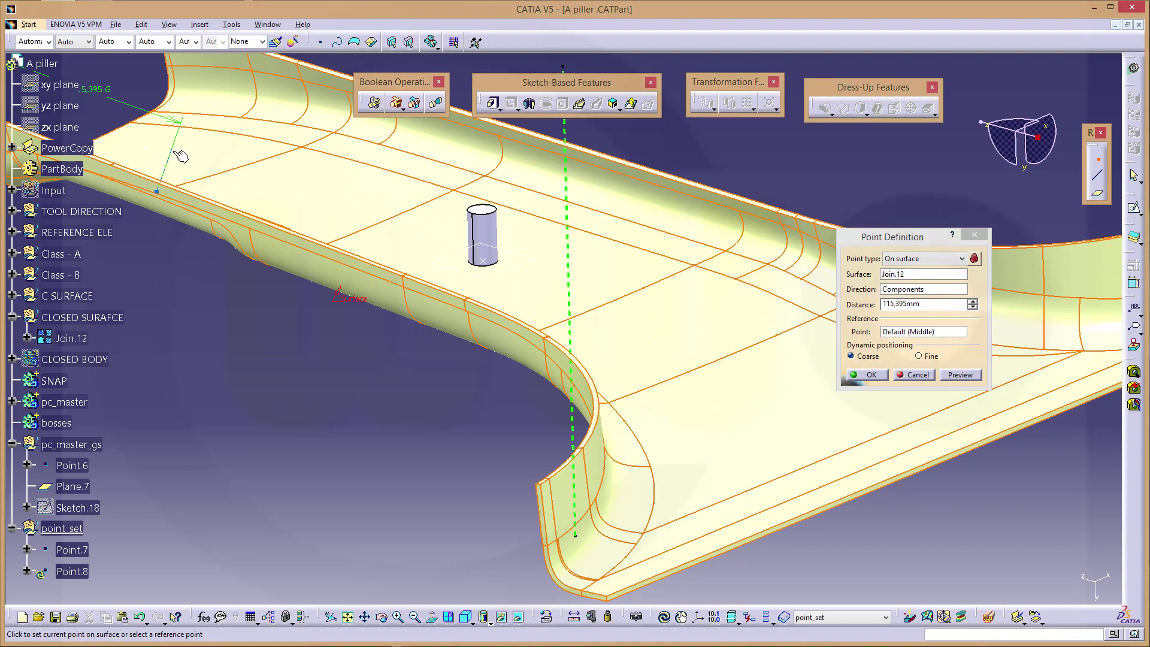
click(870, 374)
Check the positions of Point.7 and Point.8, temporarily hiding Join.12 to examine them and showing it again
middle_drag(196, 294, 383, 287)
middle_drag(311, 244, 171, 380)
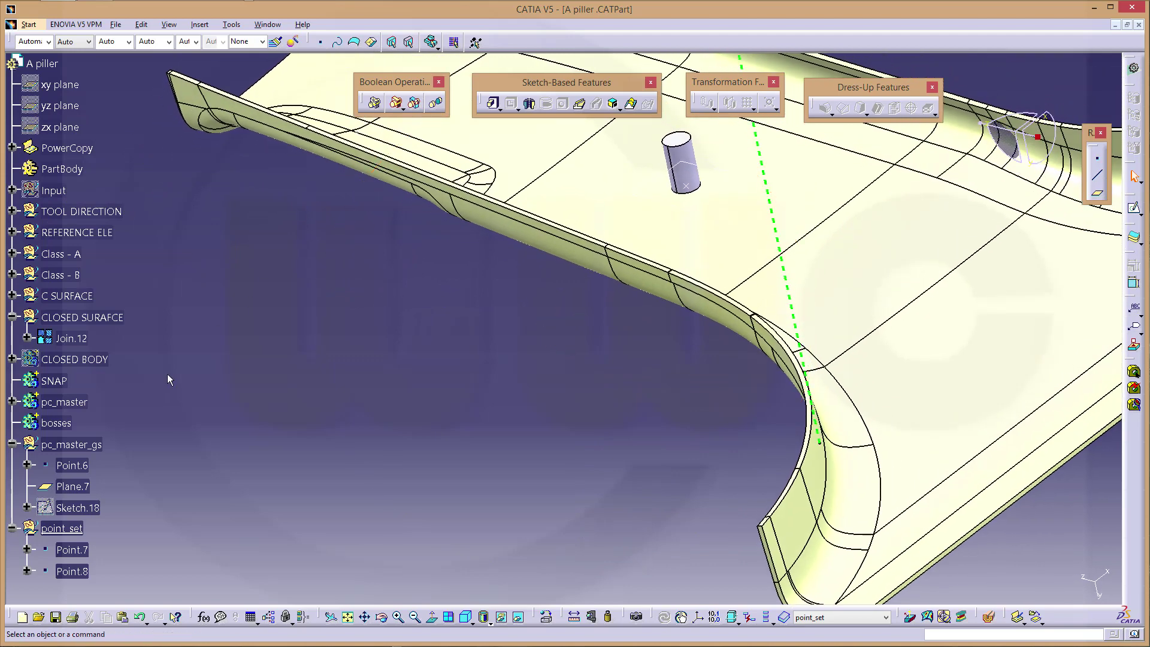
click(72, 572)
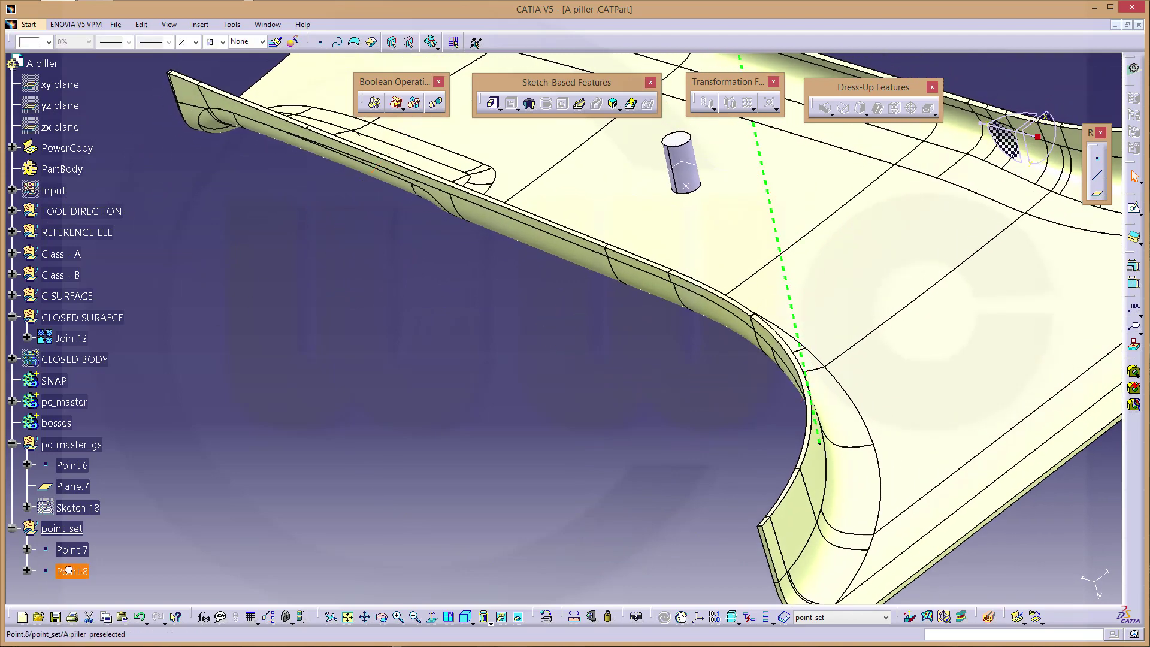
click(69, 551)
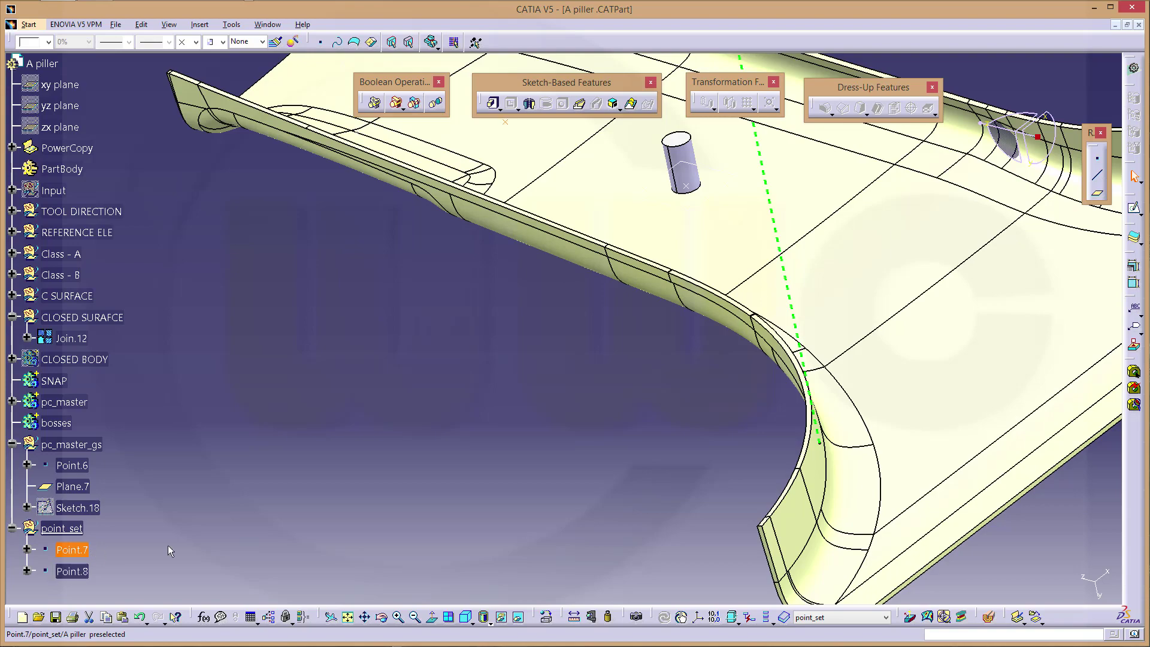
middle_drag(169, 551, 422, 288)
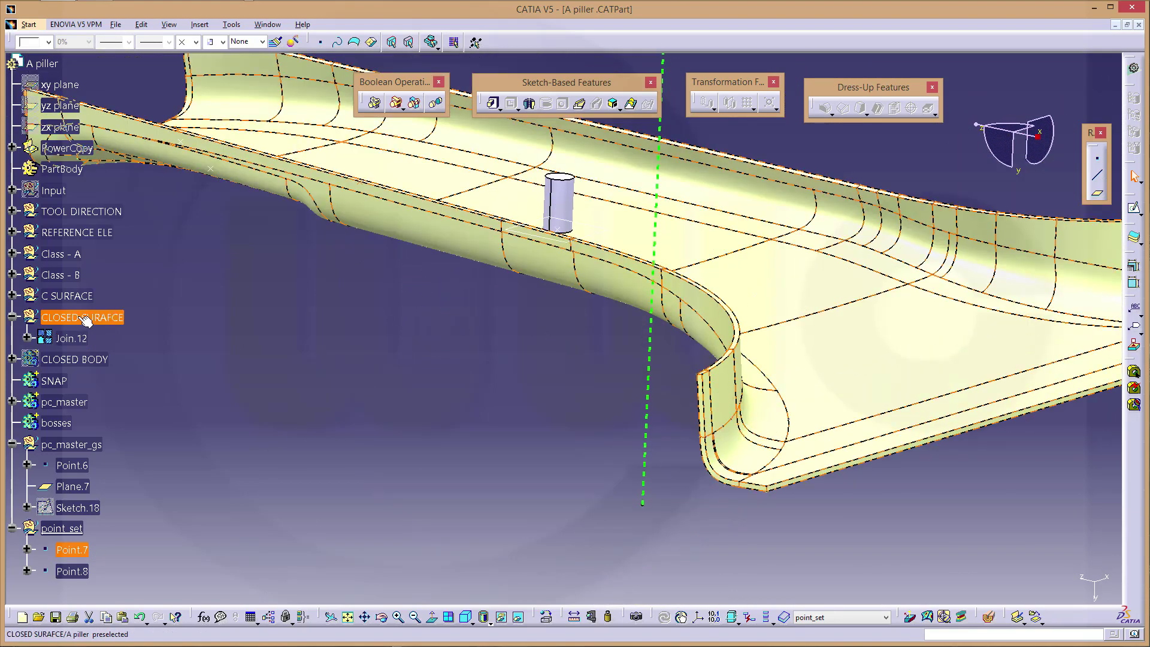
right_click(67, 338)
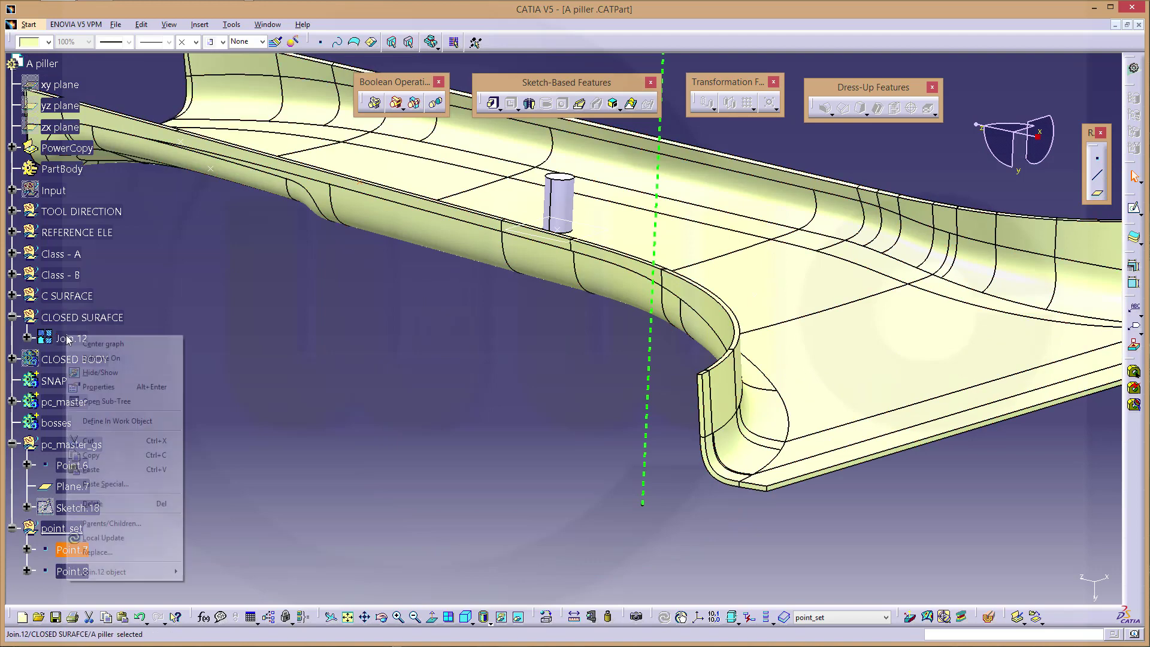
click(107, 378)
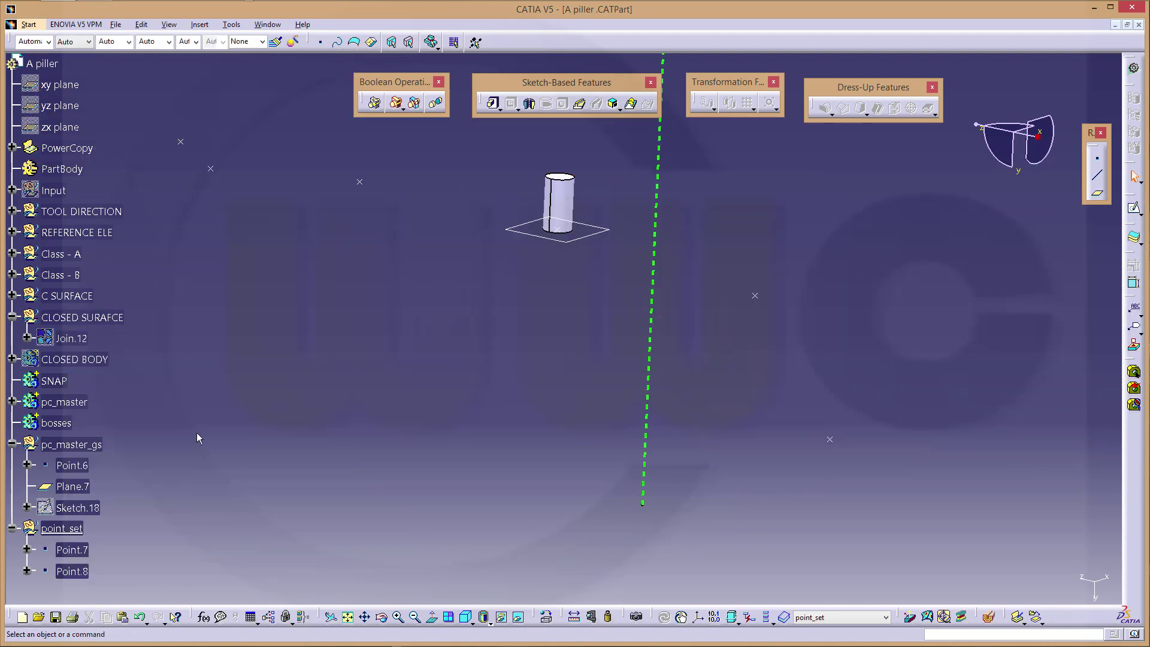
click(70, 549)
ctrl+click(65, 572)
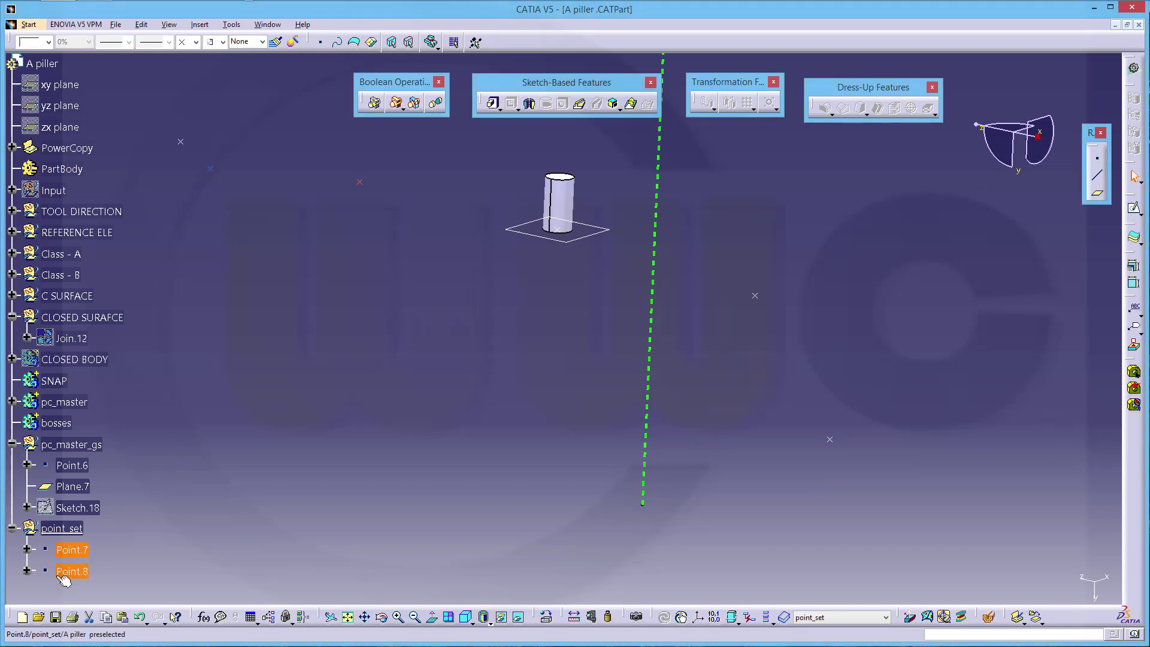
click(65, 573)
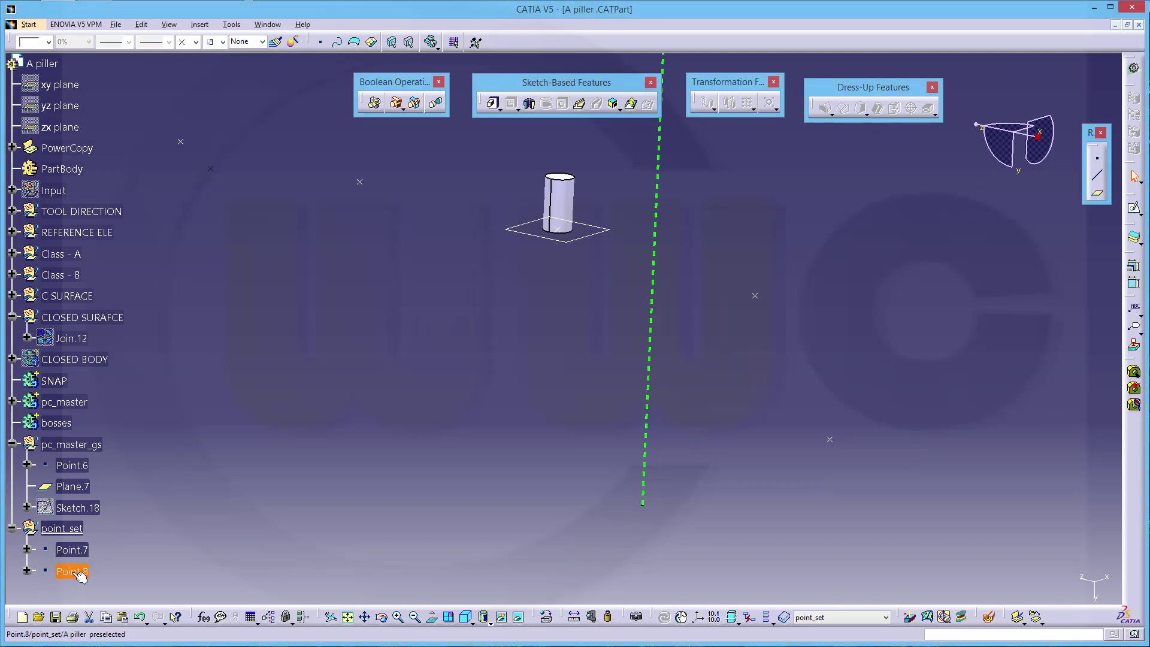
click(435, 280)
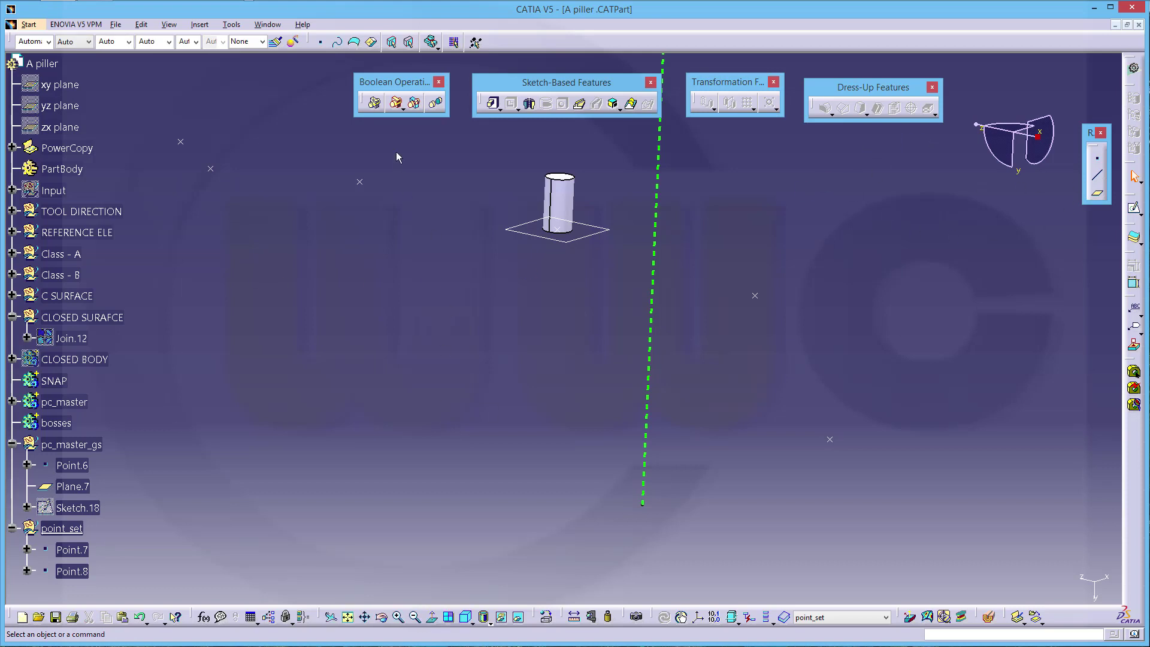
right_click(73, 339)
click(106, 376)
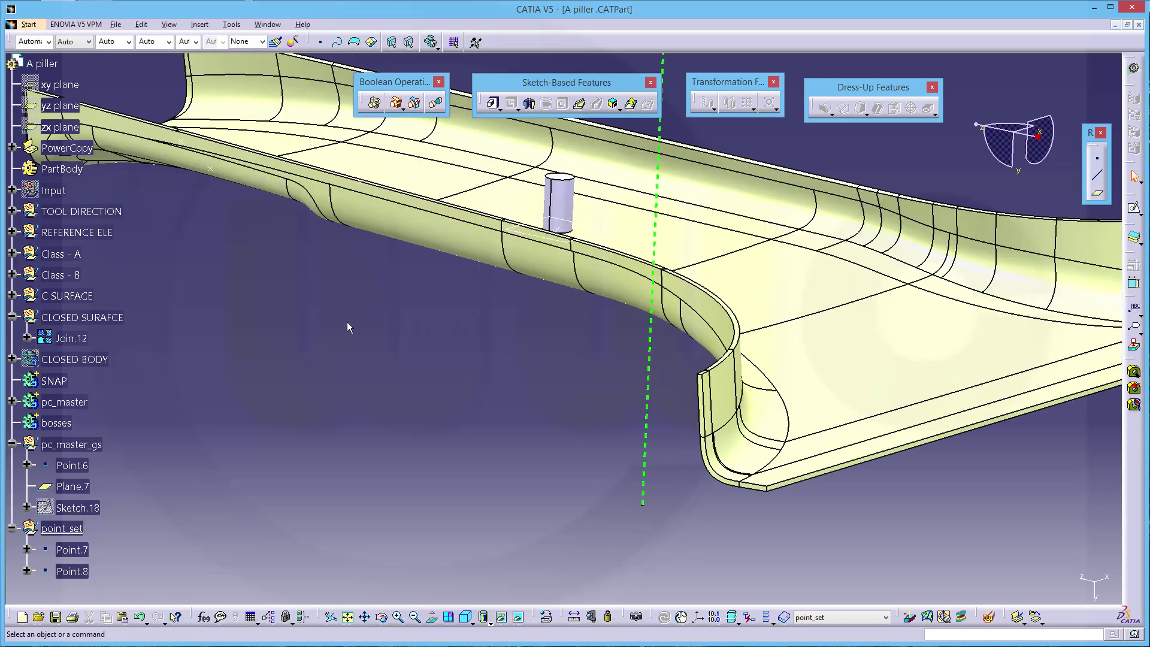
Reposition Point.7 on the Join.12 surface to about 224 mm from the default middle reference
middle_drag(327, 351, 429, 330)
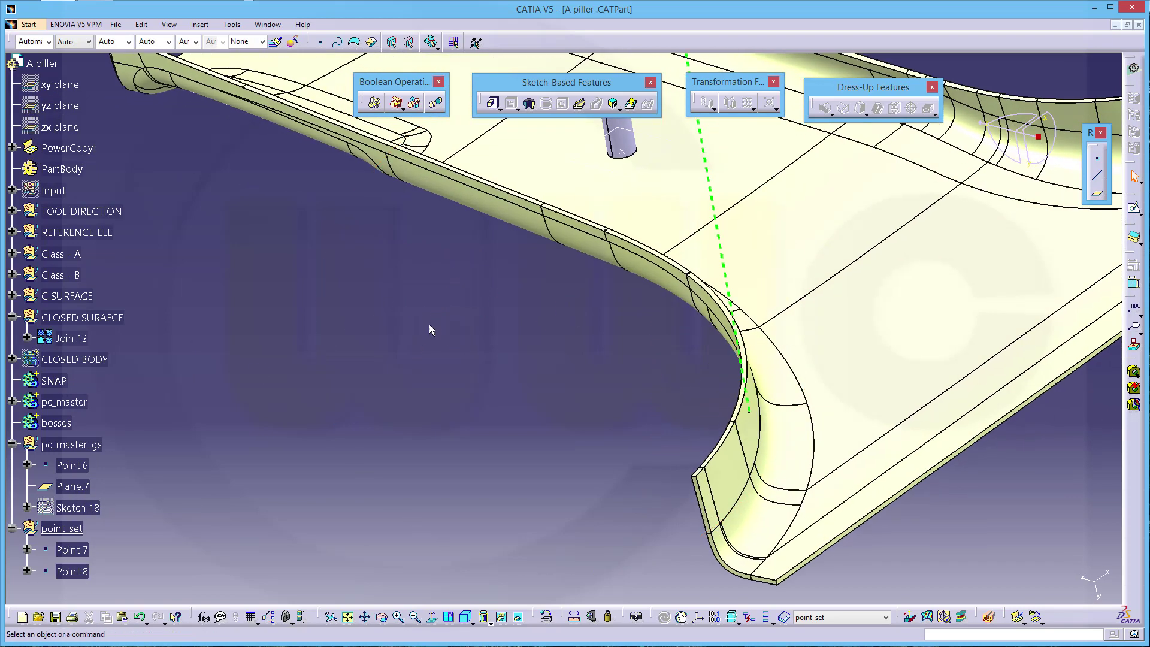
double_click(73, 550)
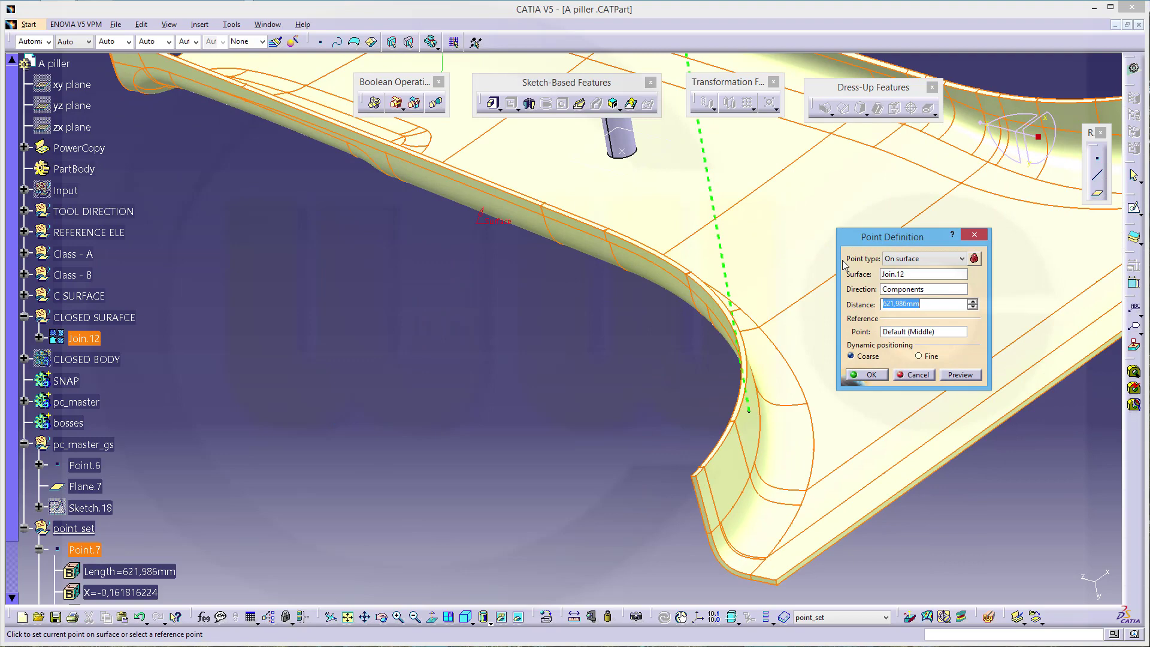
middle_drag(574, 300, 497, 295)
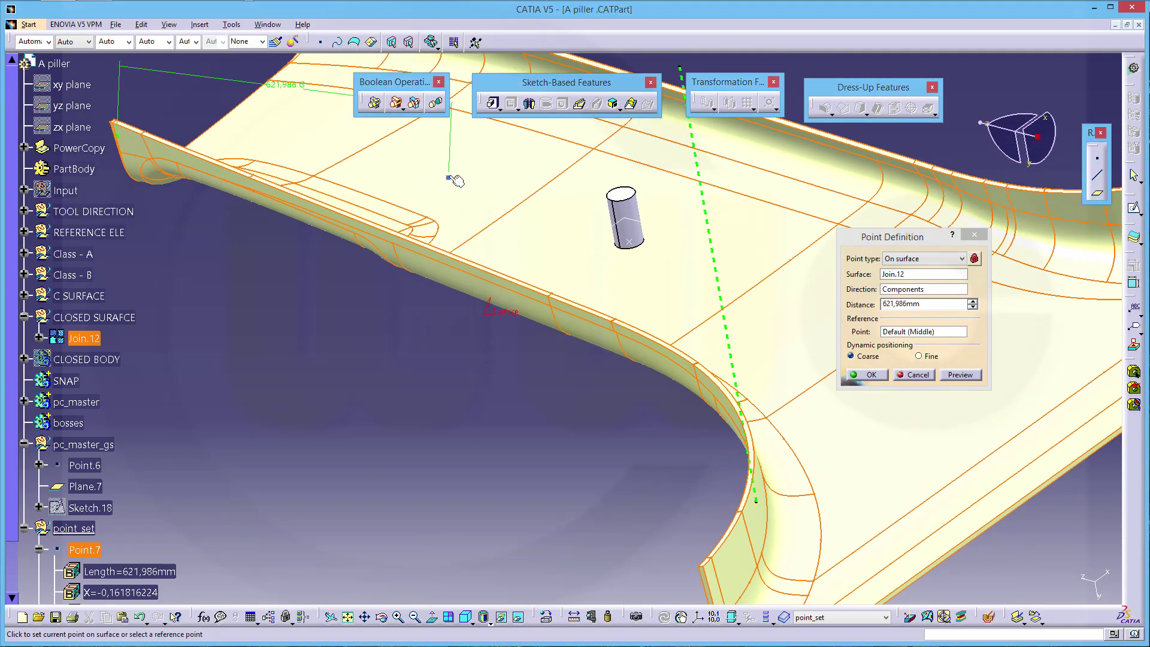
drag(455, 181, 503, 179)
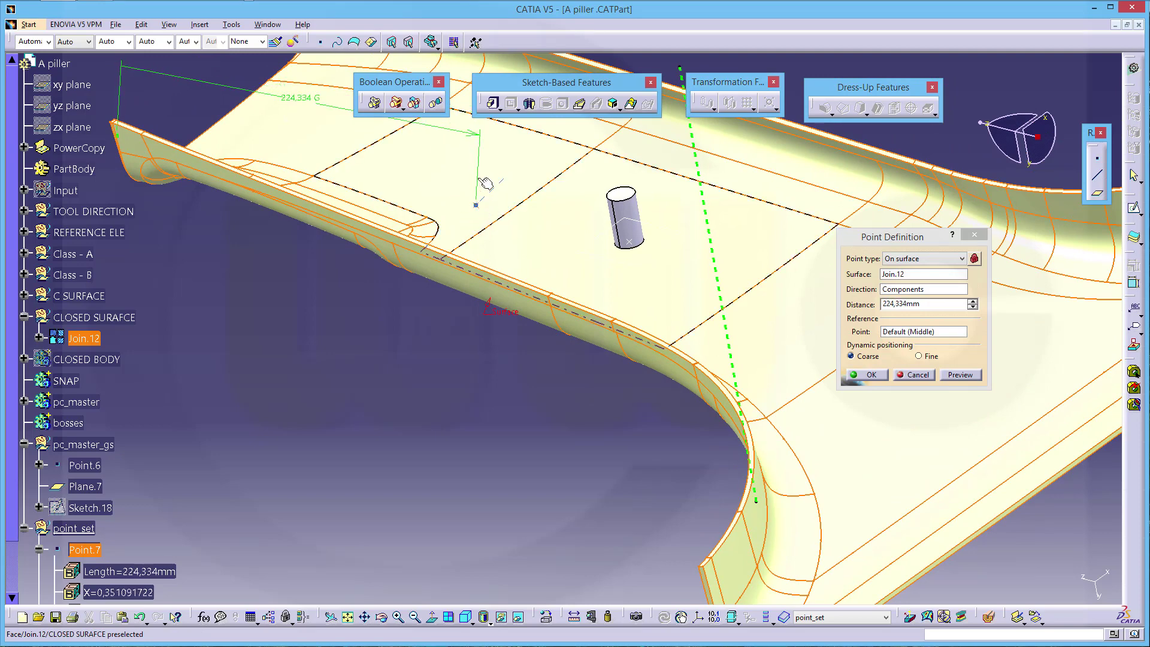
click(872, 374)
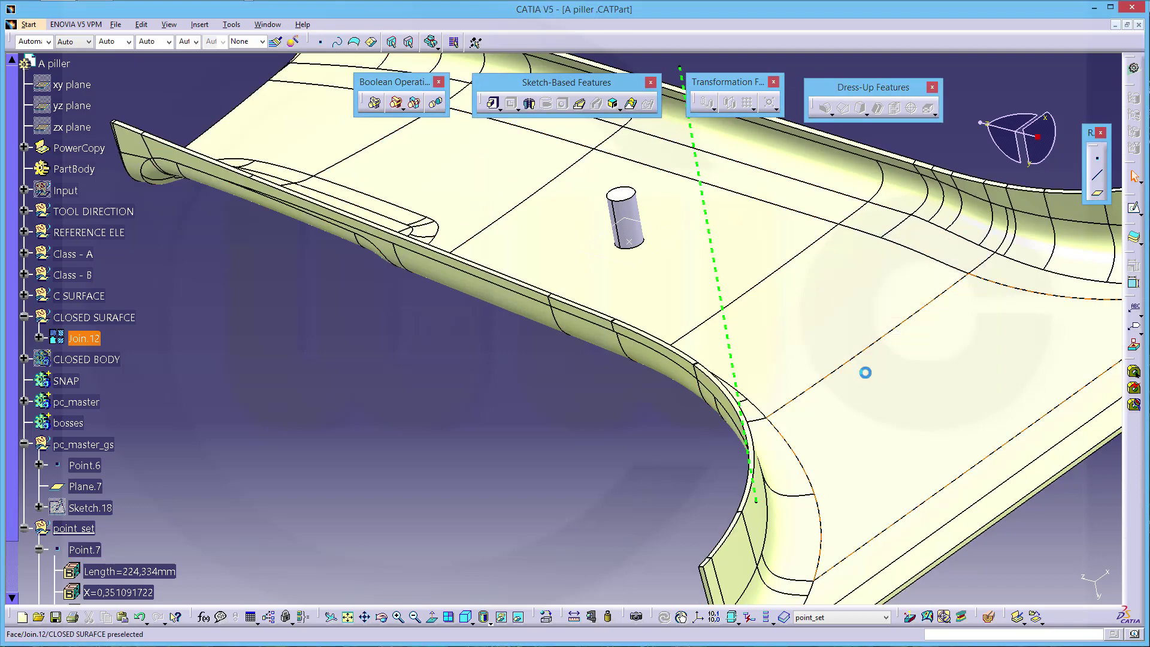
Try moving Point.8 across Join.12 to about 574 mm from the default middle reference
click(82, 469)
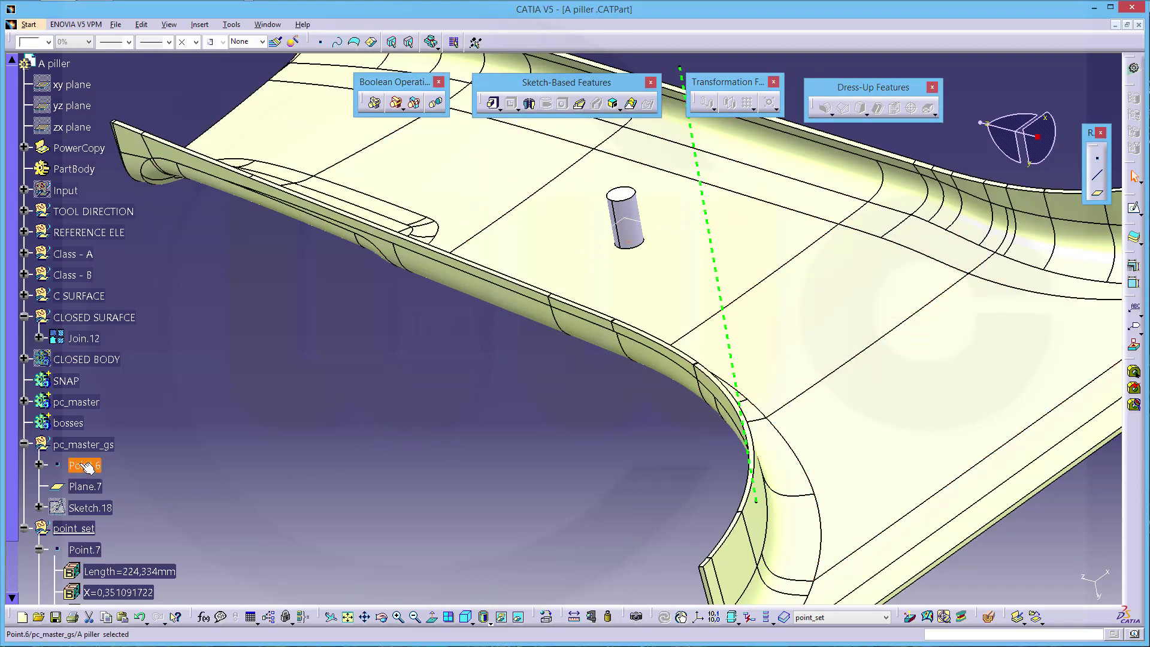
scroll(82, 455, down, 3)
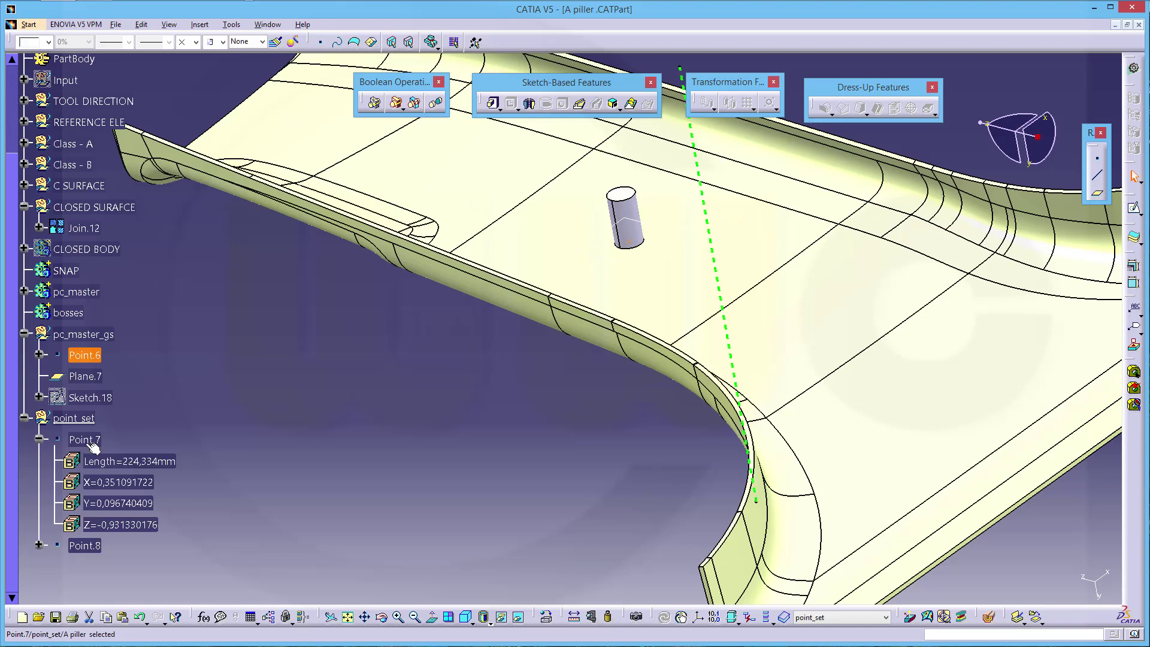
click(84, 546)
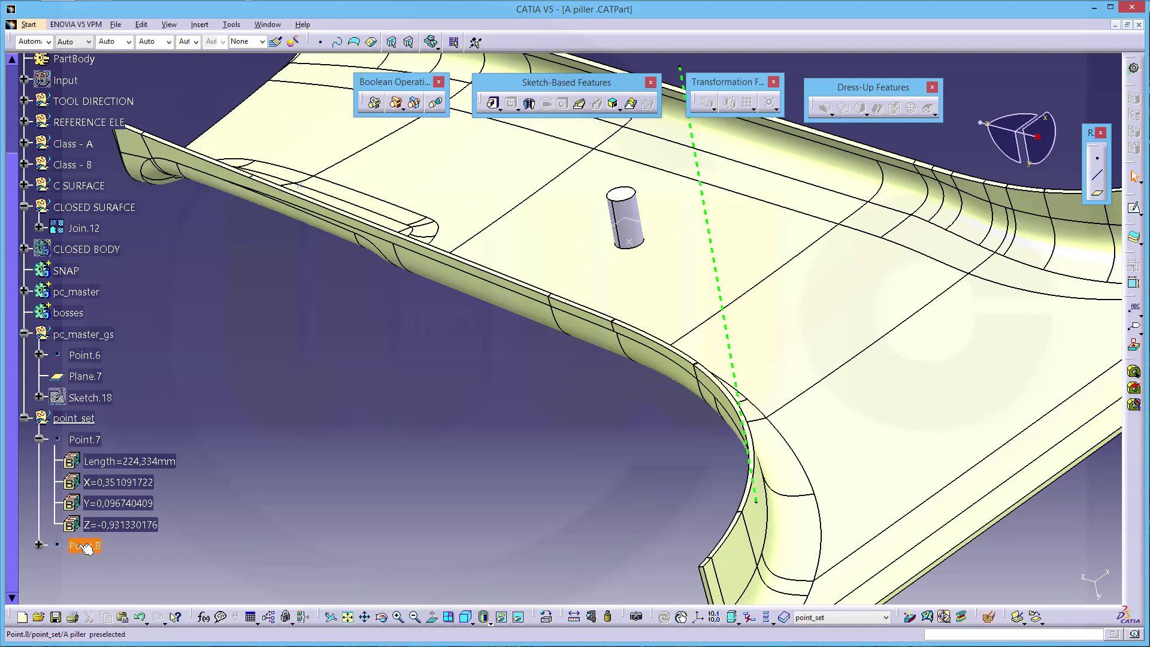
double_click(77, 546)
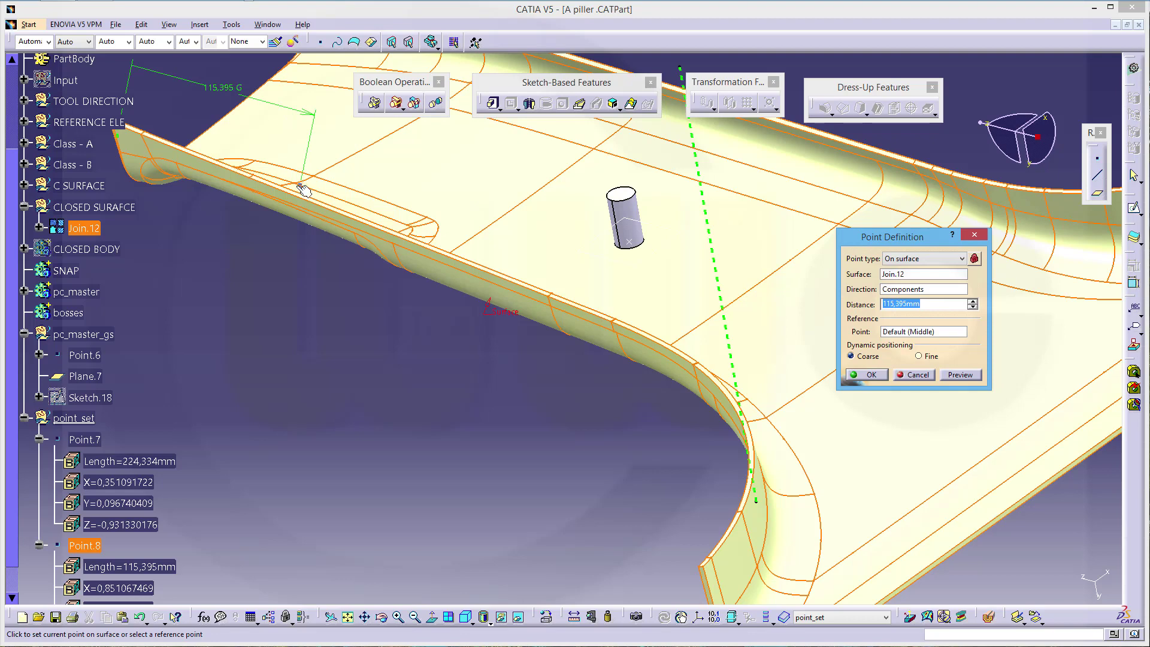
drag(304, 191, 903, 410)
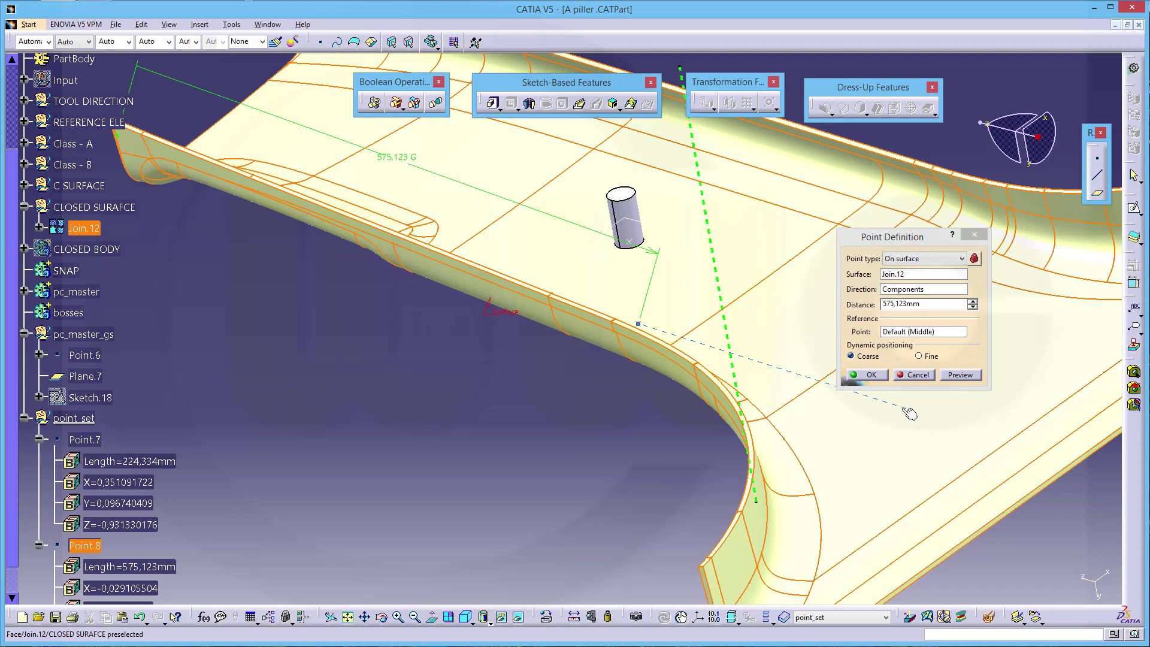
click(865, 376)
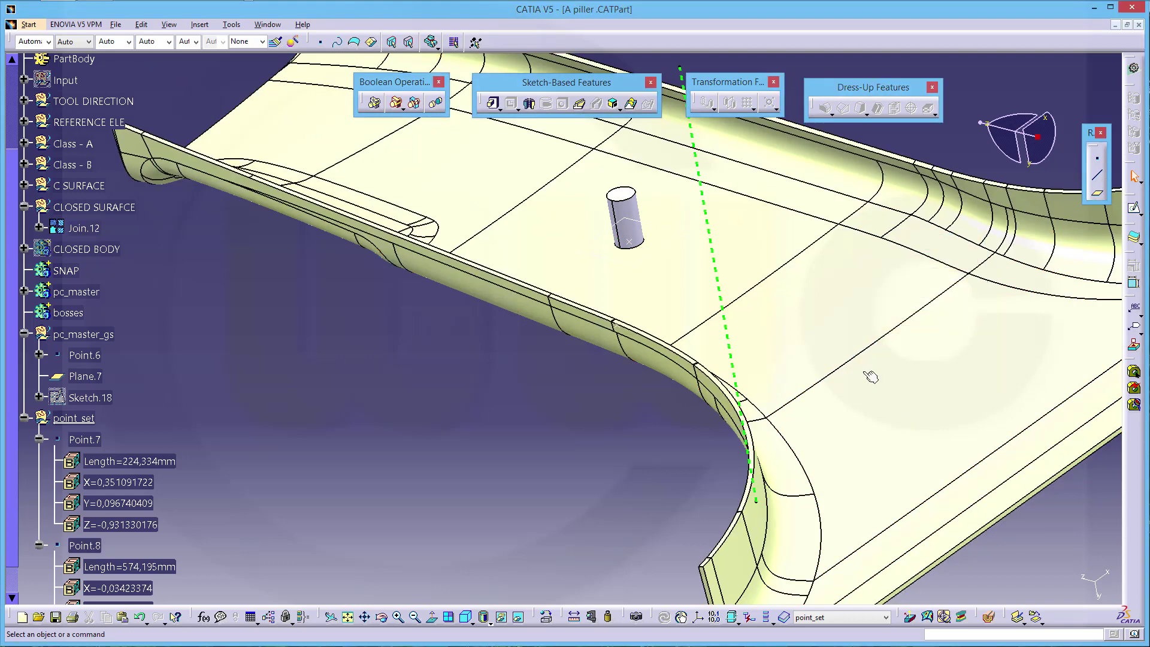
Reposition Point.8 toward the pillar's wide end, about 615 mm from the default middle reference on Join.12
click(95, 544)
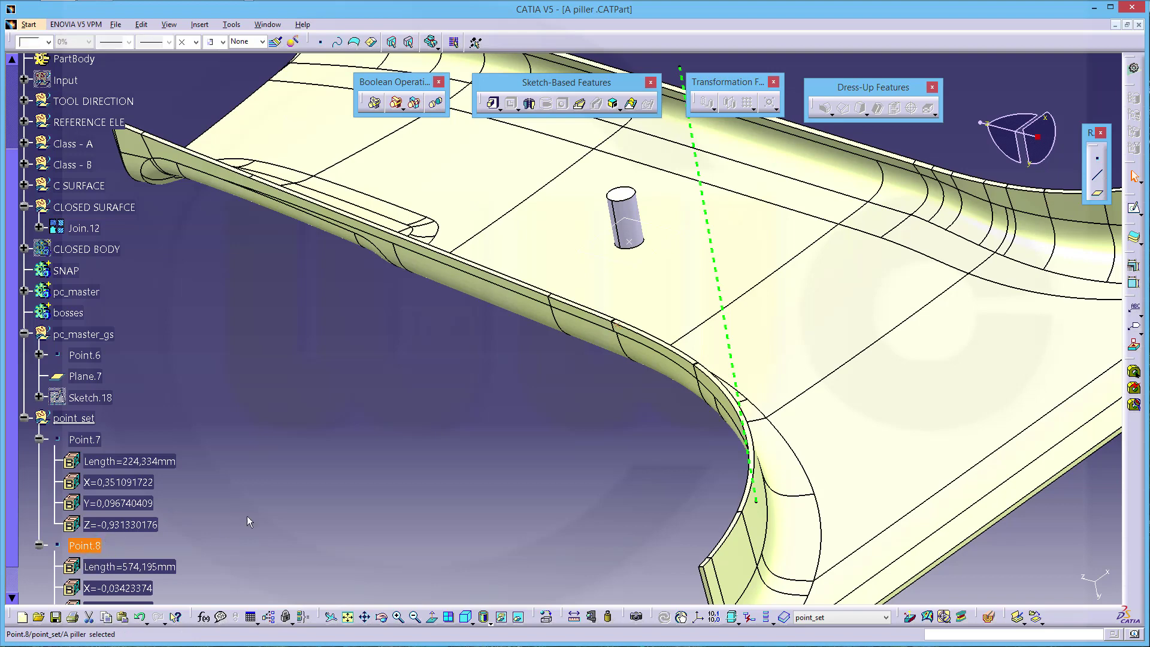
double_click(80, 547)
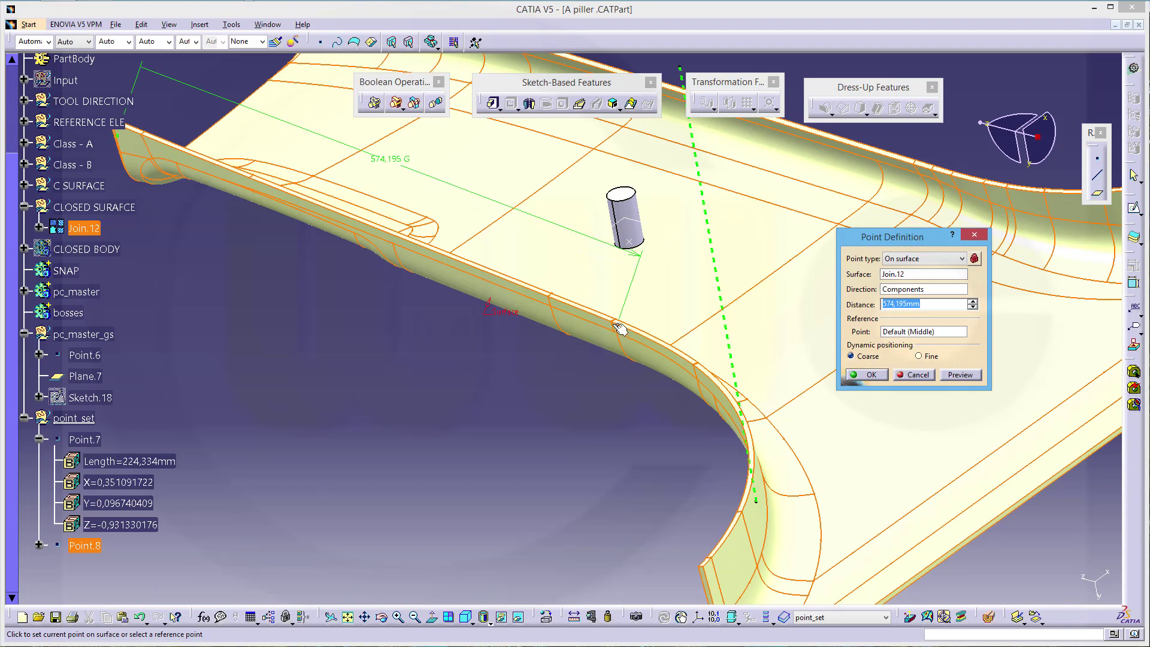
drag(620, 329, 1007, 409)
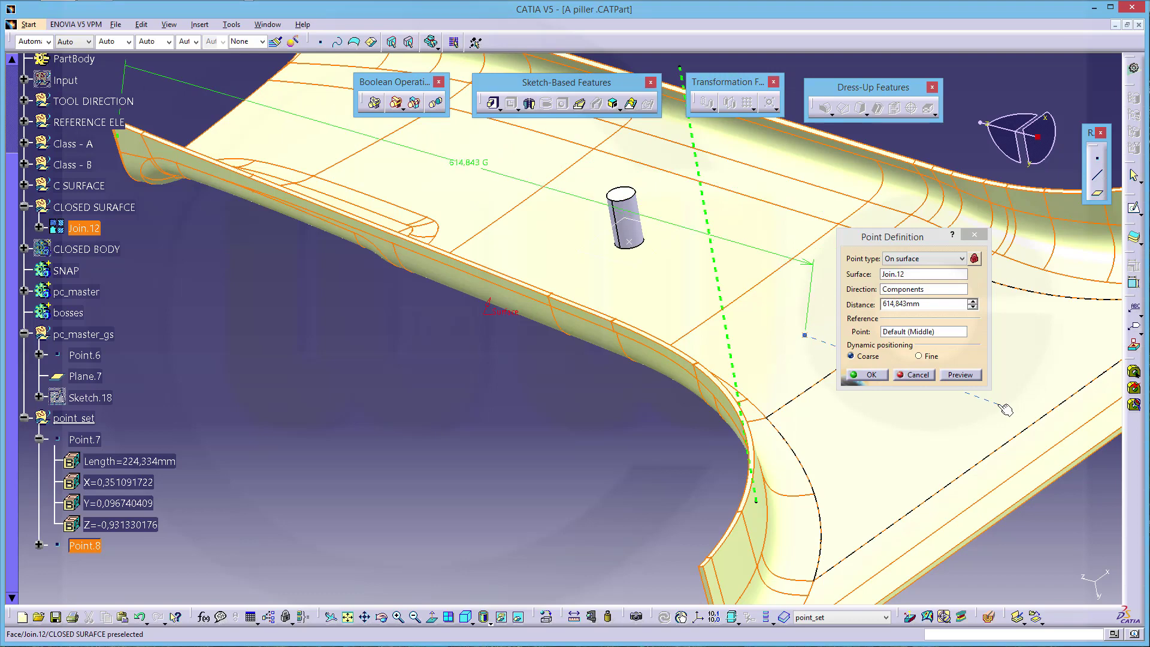
click(867, 374)
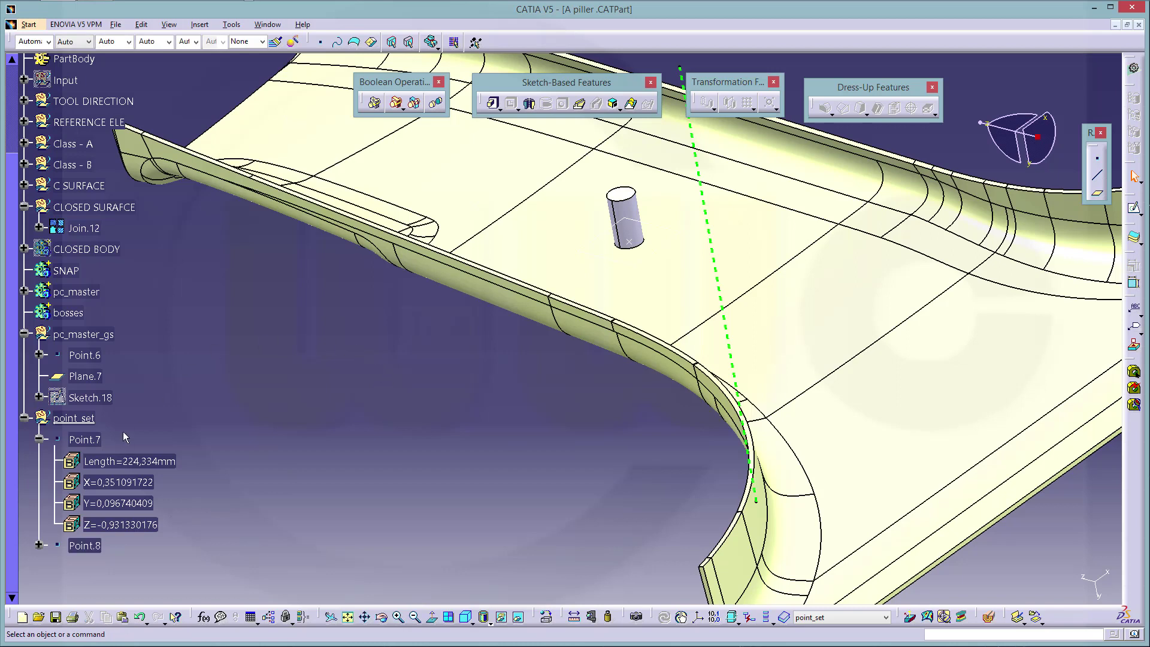
click(38, 439)
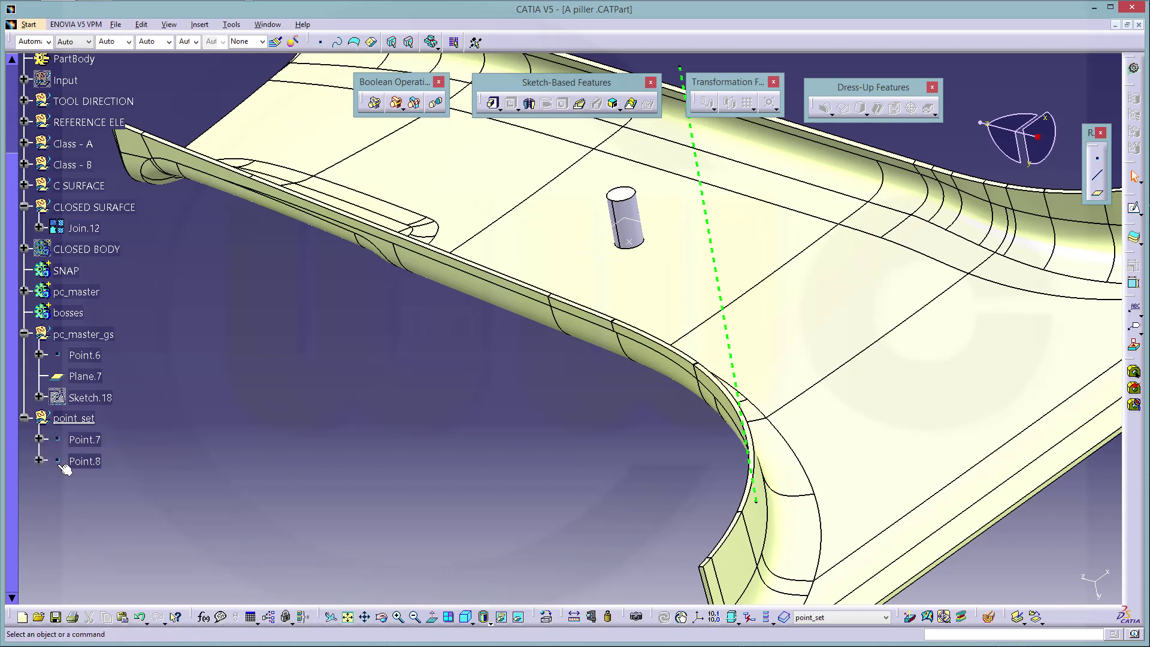
Define the bosses body as the in-work object
click(69, 313)
right_click(69, 312)
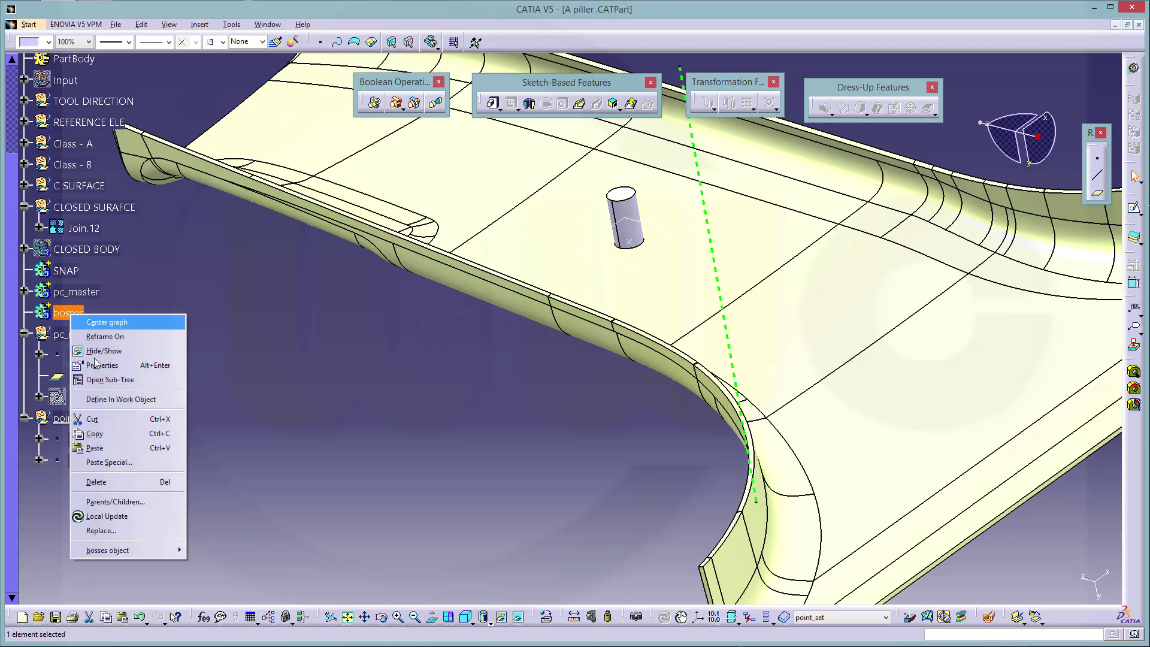
click(107, 401)
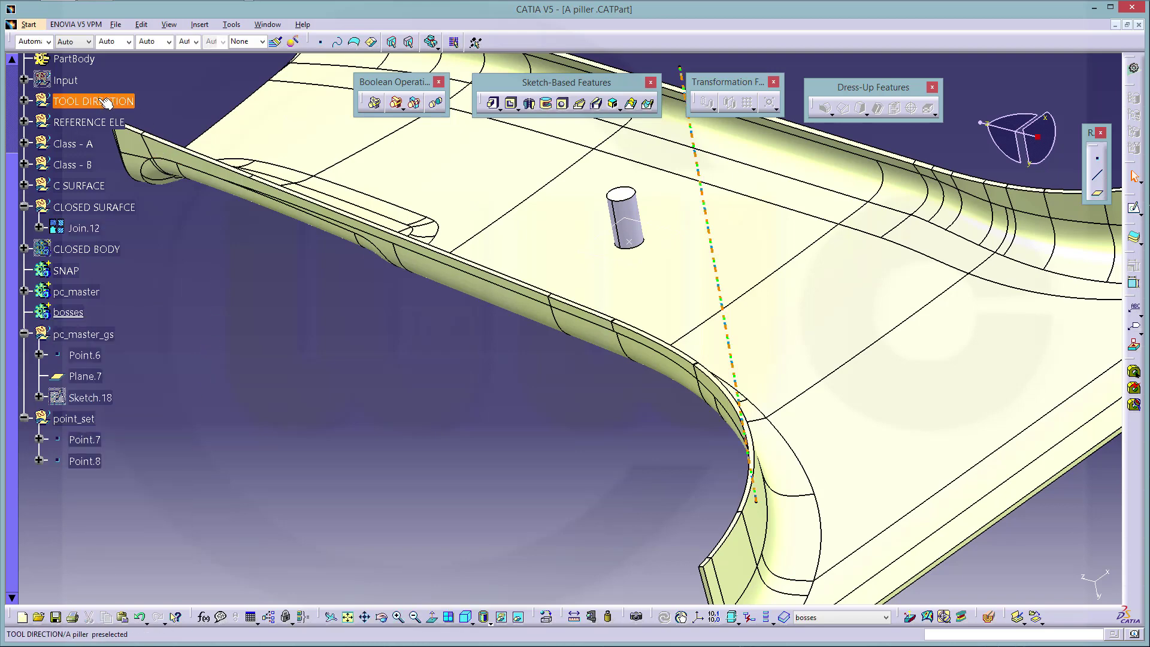
Instantiate bosses_pc inside bosses, using Join.12 and TOOL DIRECTION for their matching inputs and Point.7 for Point.6
scroll(85, 102, up, 2)
scroll(86, 102, up, 2)
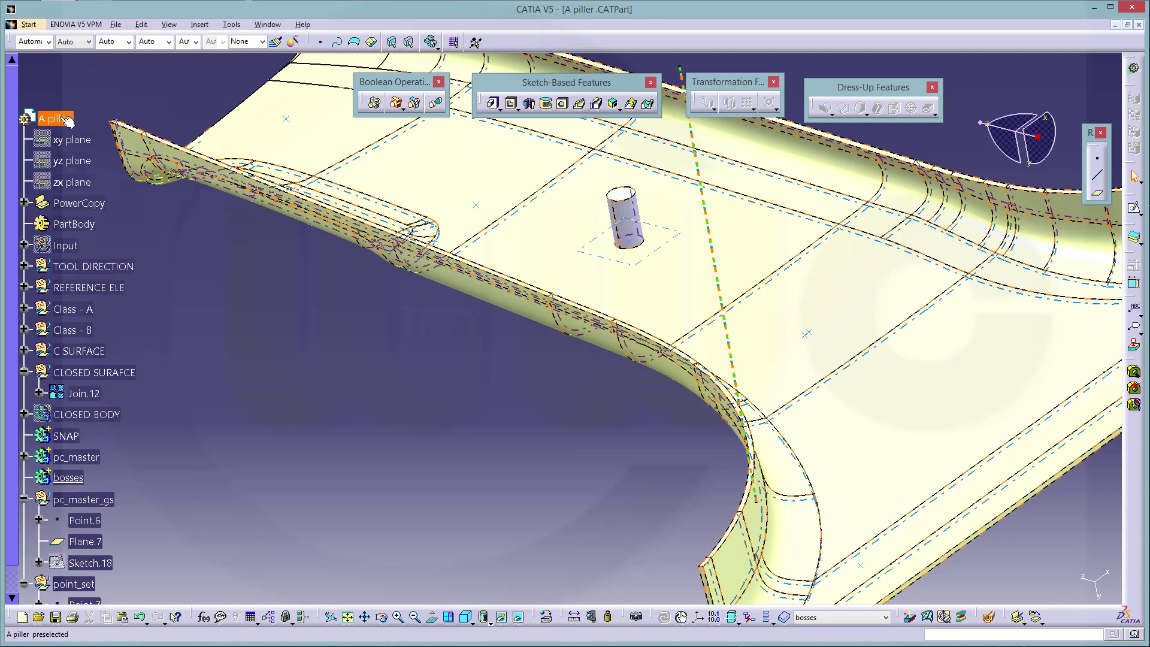
click(25, 204)
right_click(88, 228)
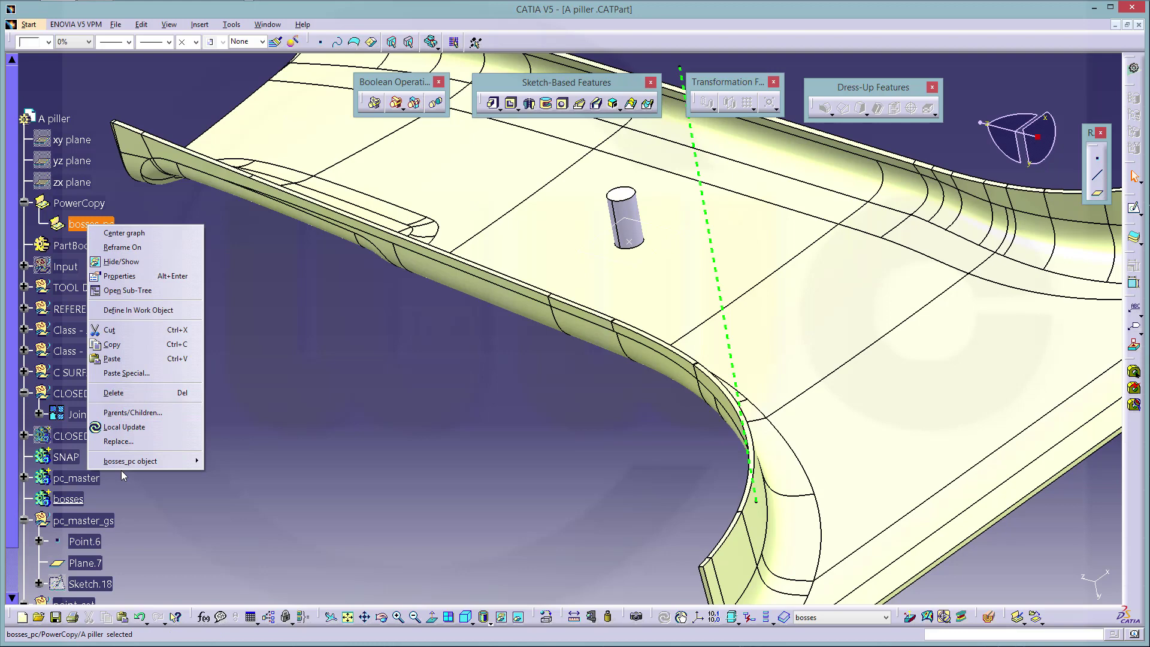
mouse_move(128, 464)
click(236, 480)
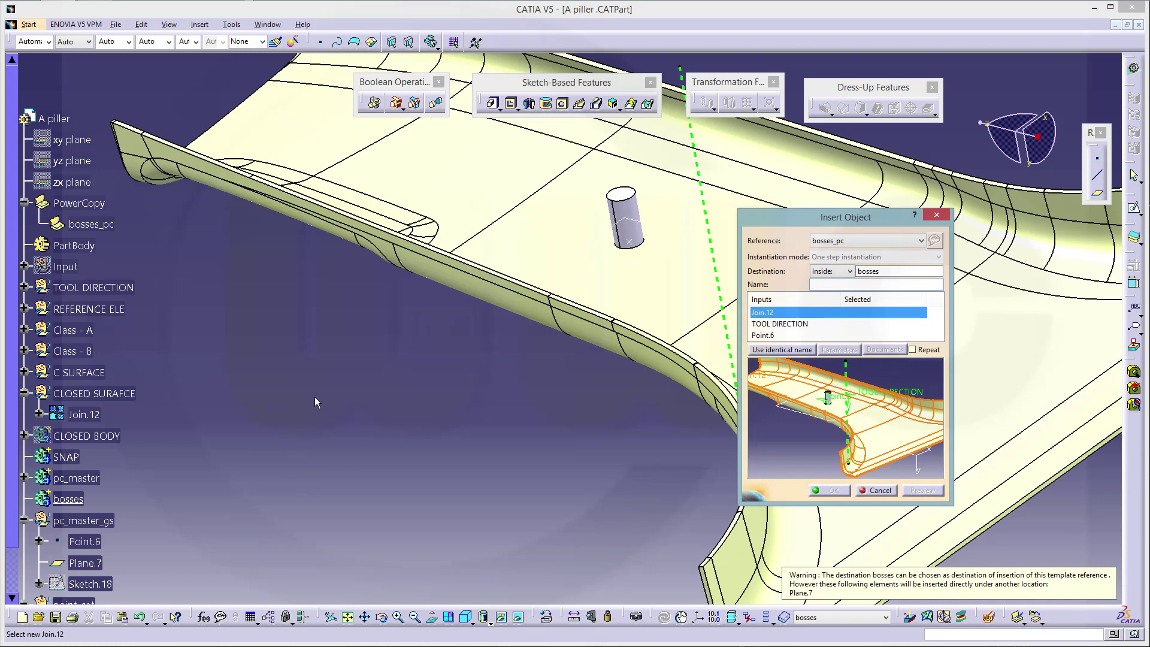
click(89, 415)
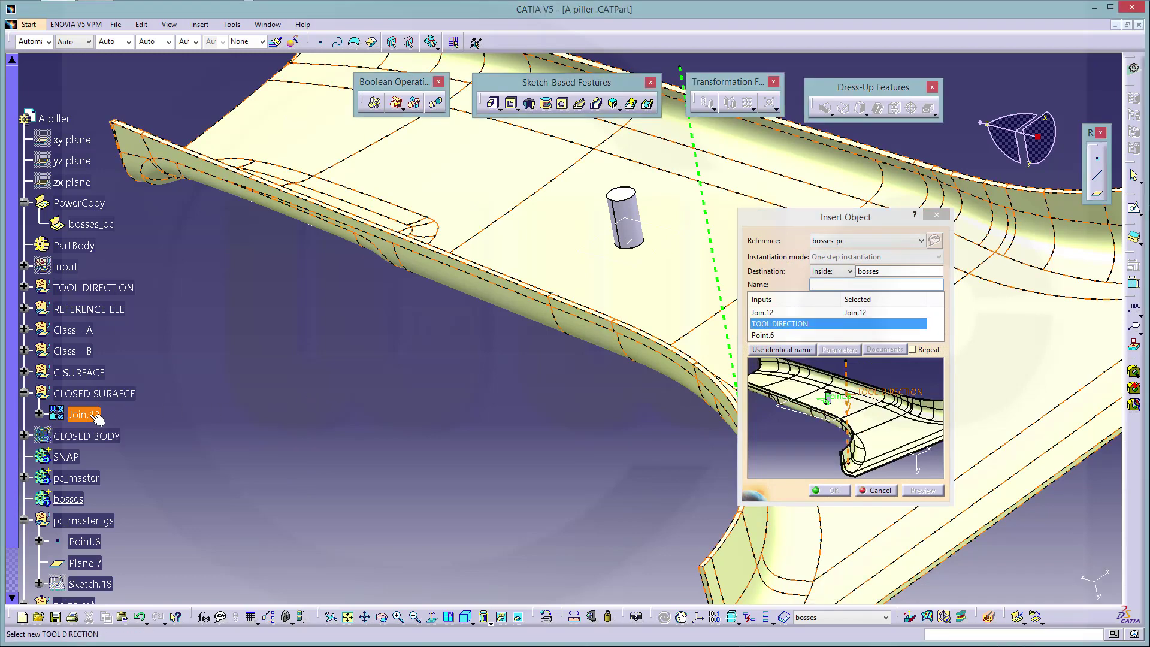
click(703, 211)
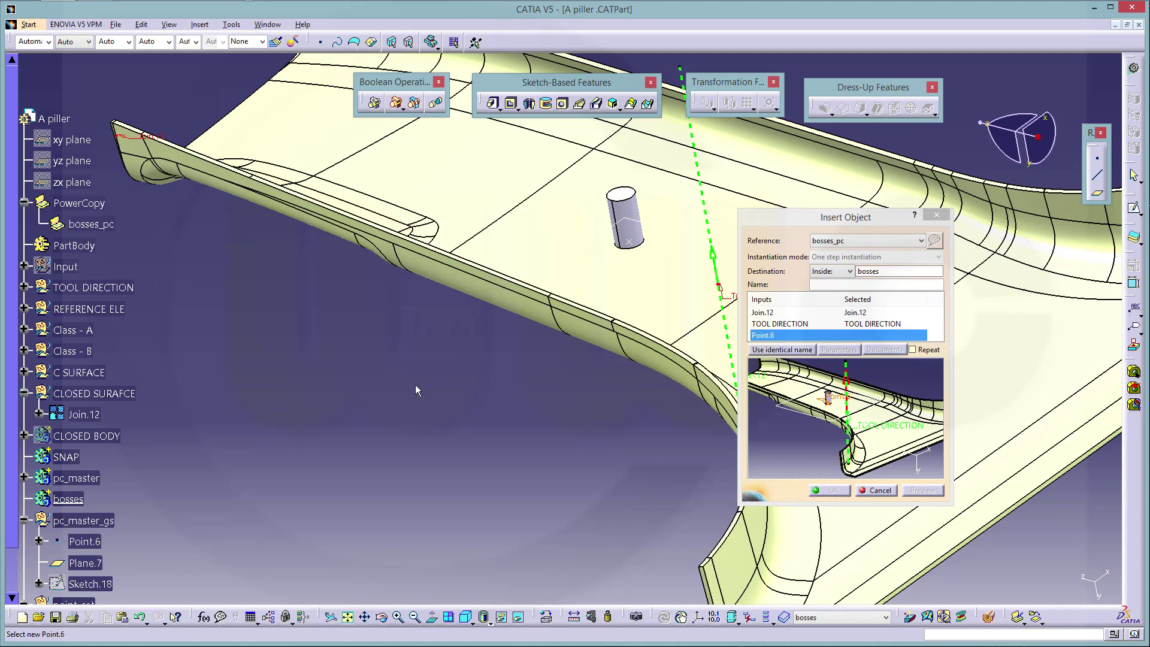
scroll(157, 521, down, 1)
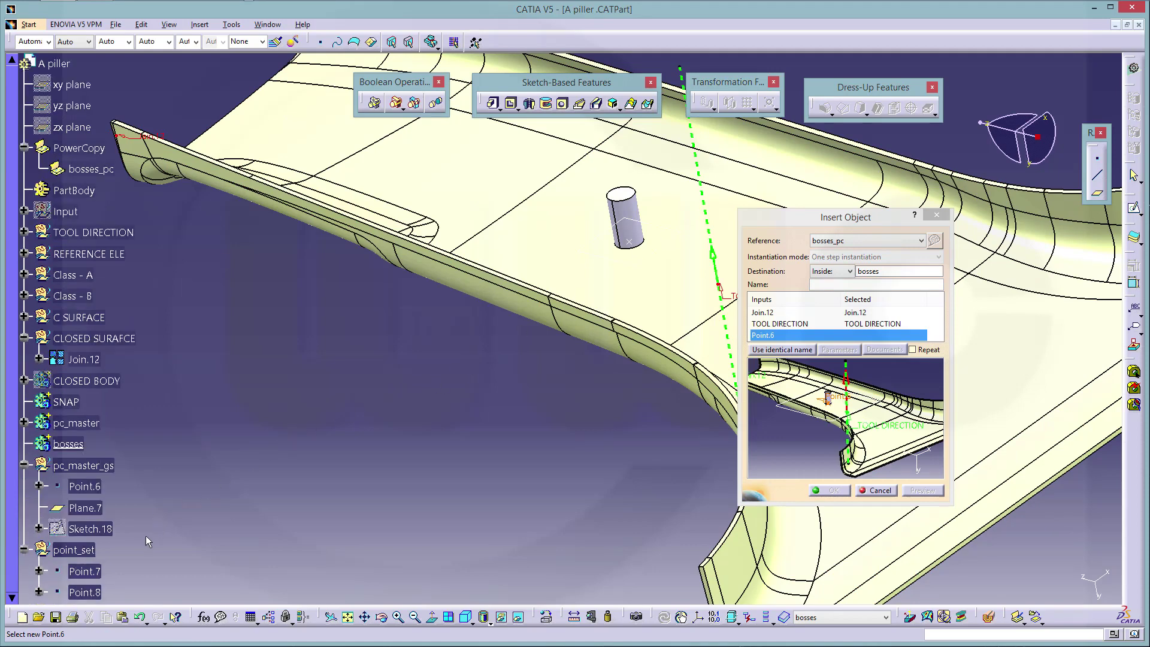
click(84, 570)
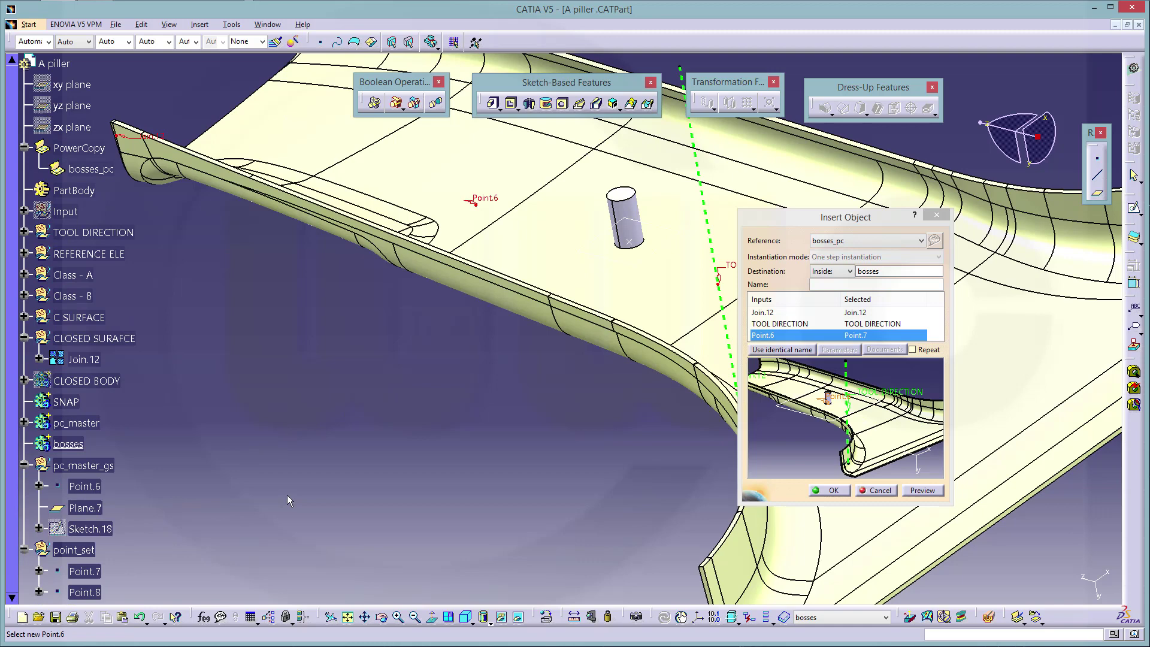
click(920, 494)
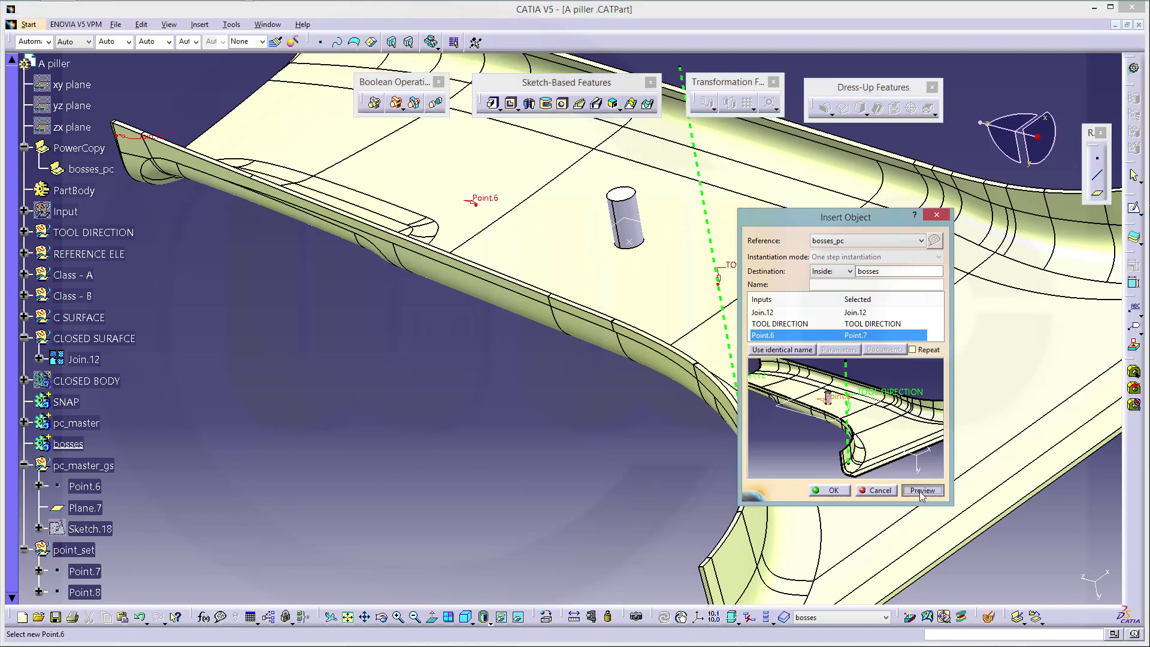
click(830, 491)
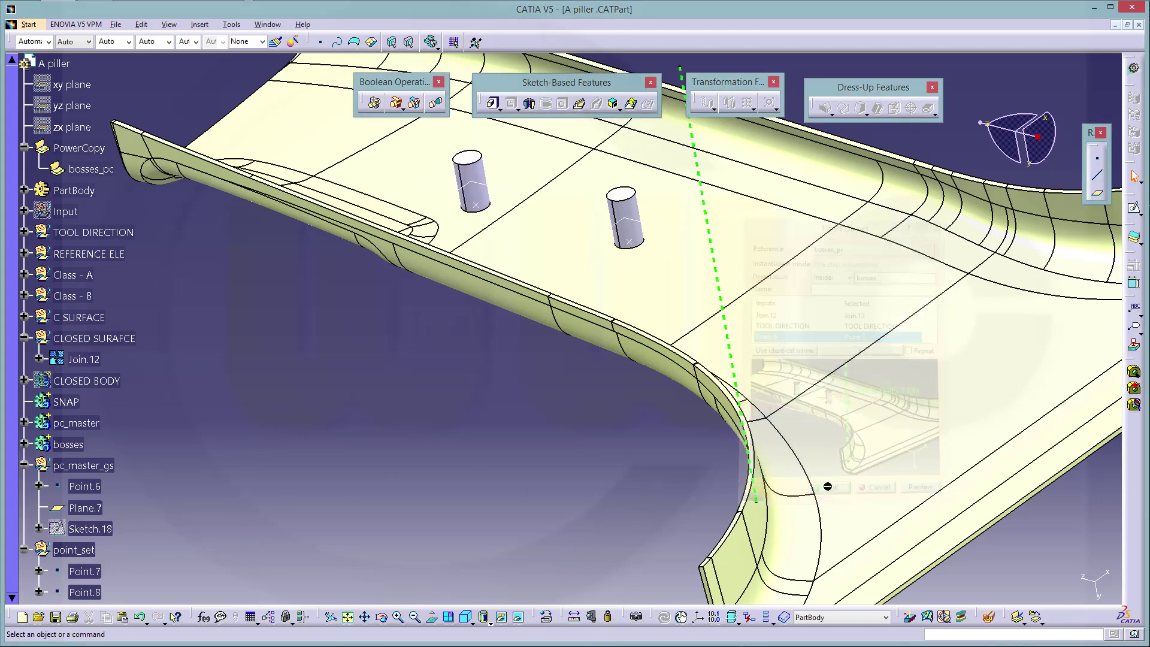
click(84, 170)
right_click(84, 172)
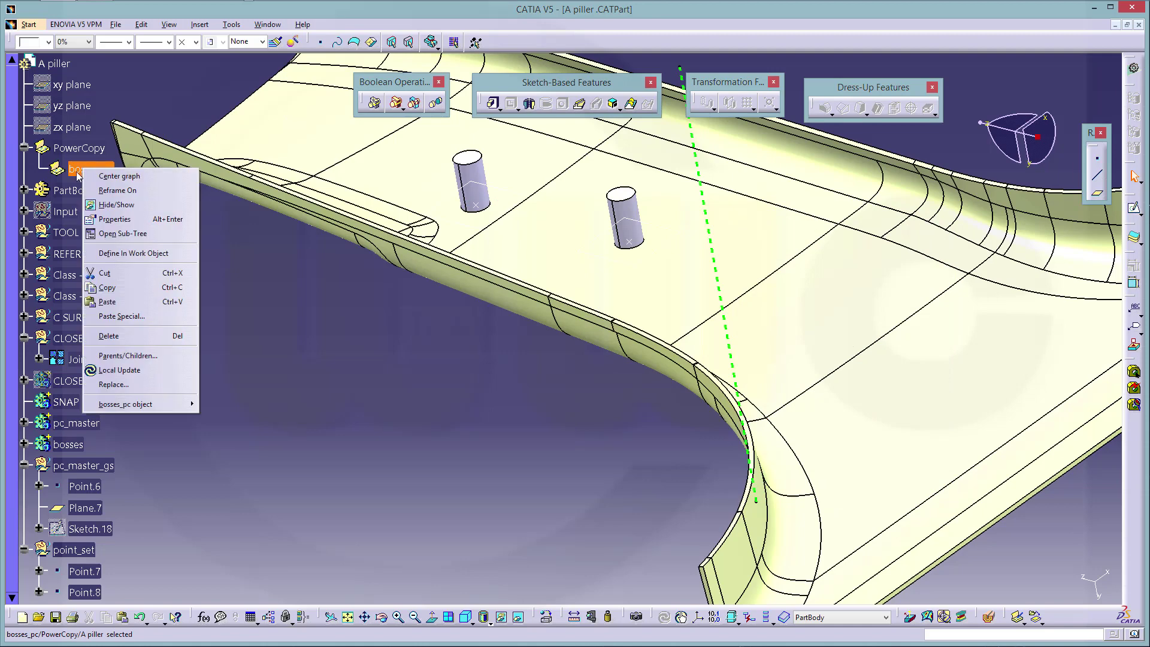
mouse_move(179, 404)
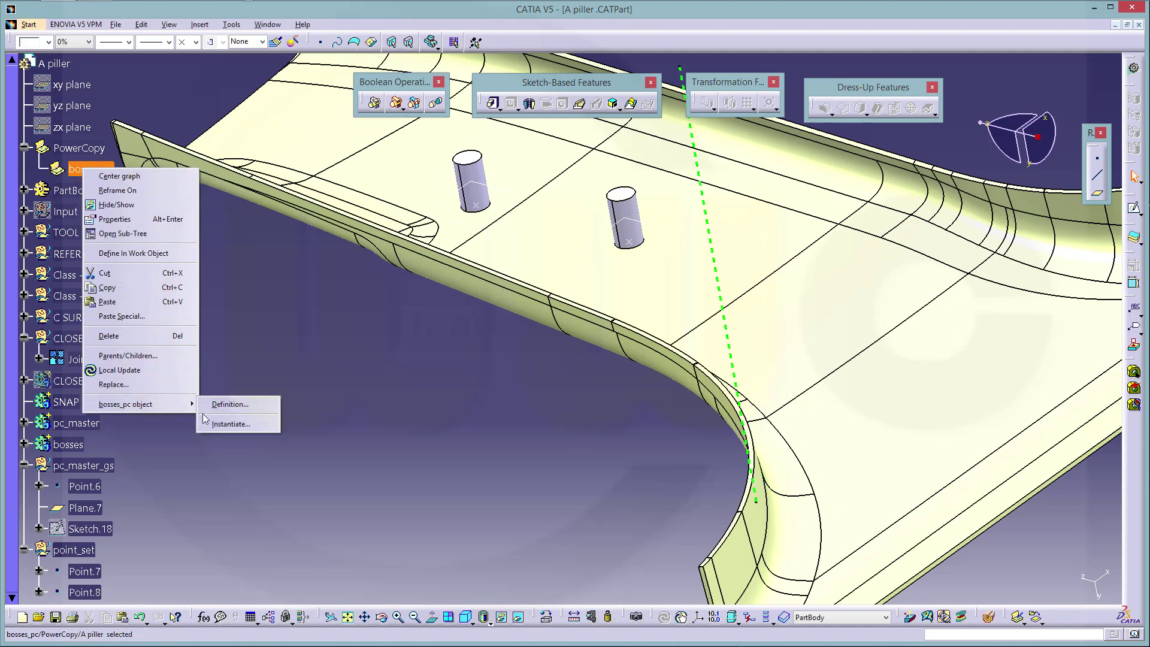
click(232, 425)
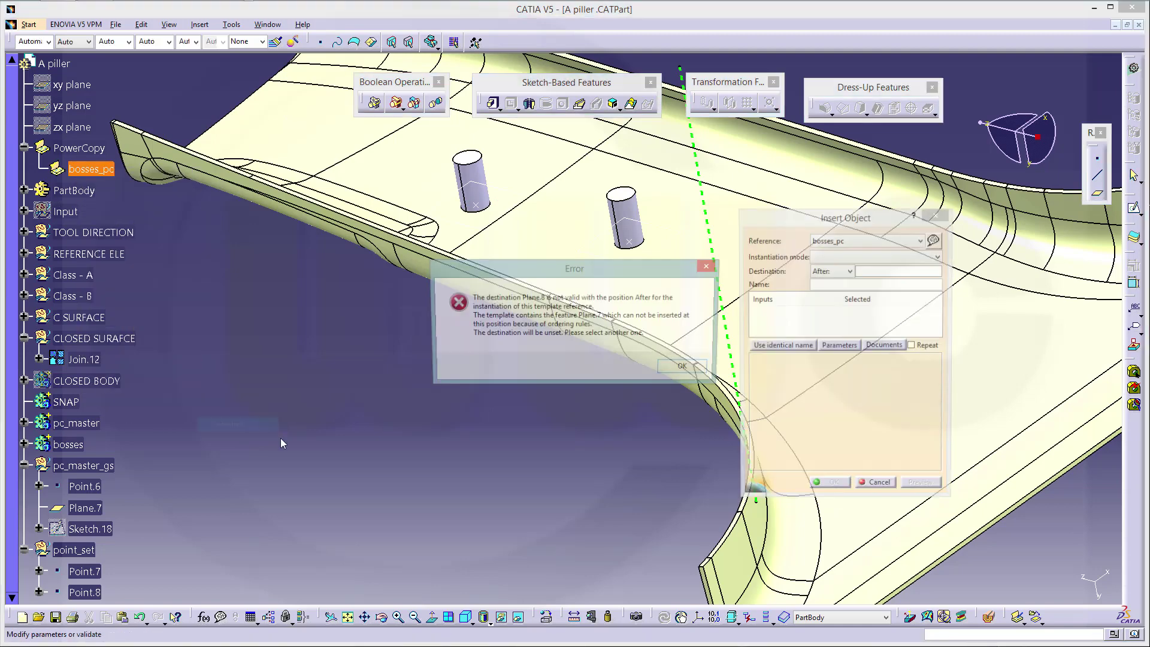
click(686, 369)
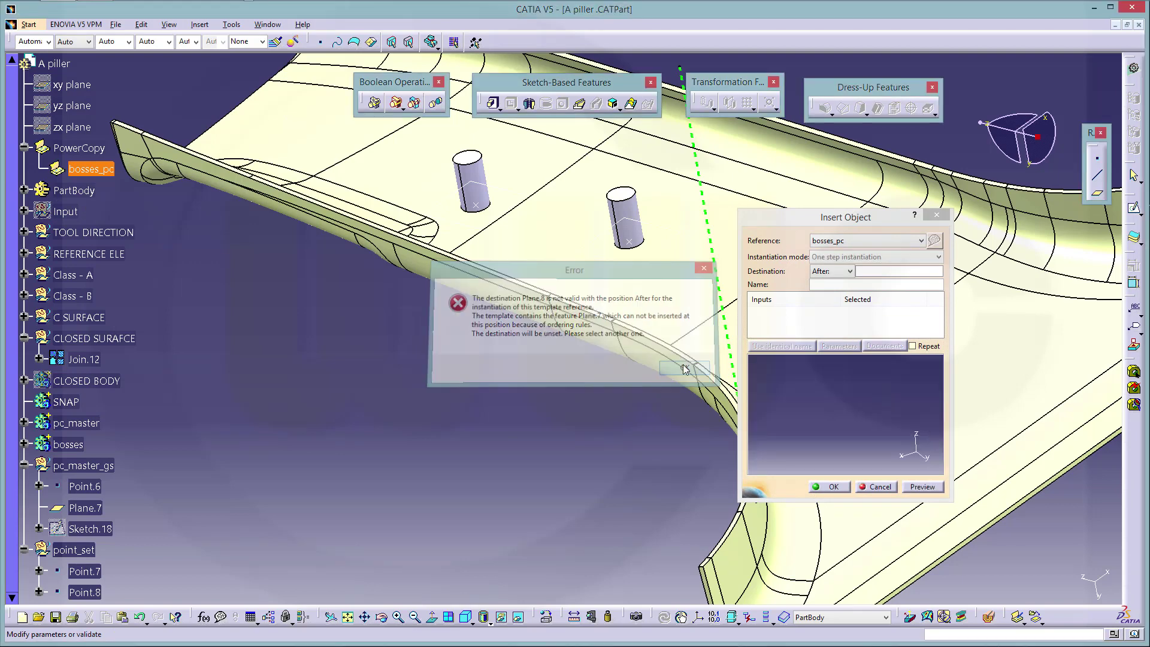
drag(843, 219, 931, 152)
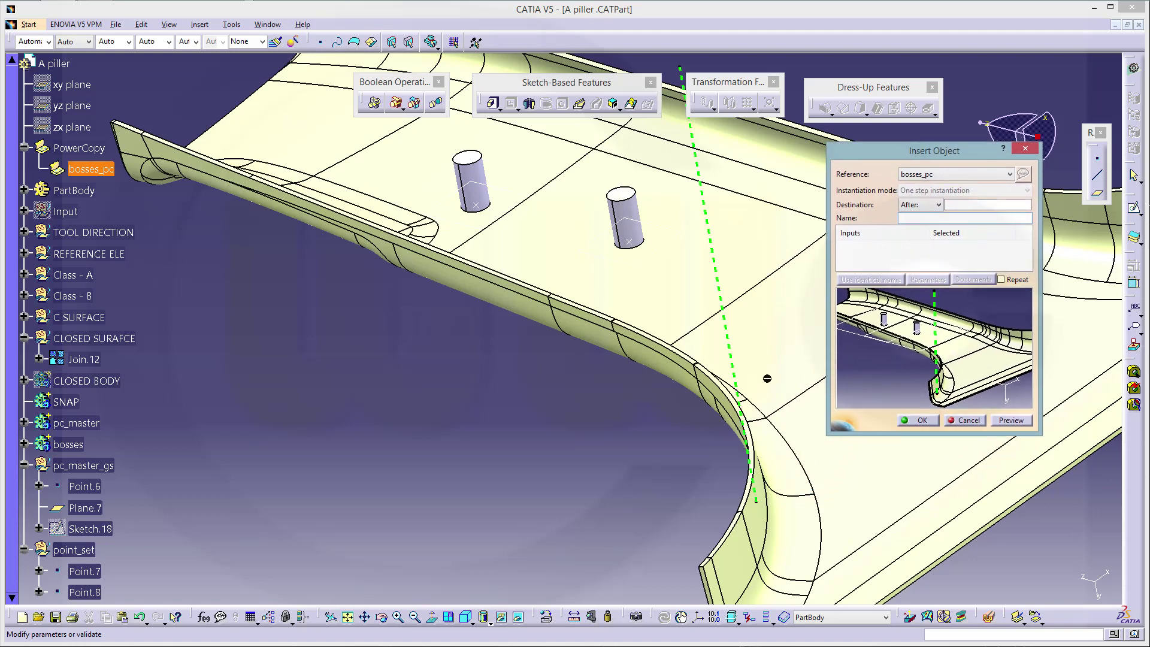
click(966, 420)
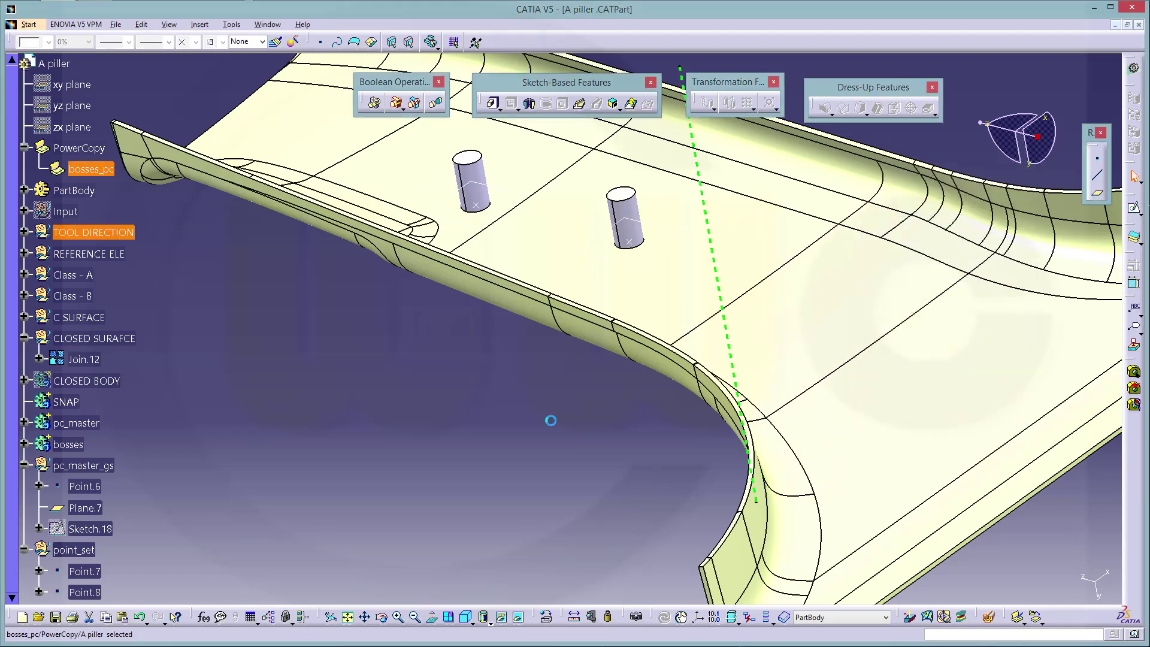
Expand the bosses and pc_master bodies in the specification tree down to their pads and sketches
scroll(181, 484, down, 1)
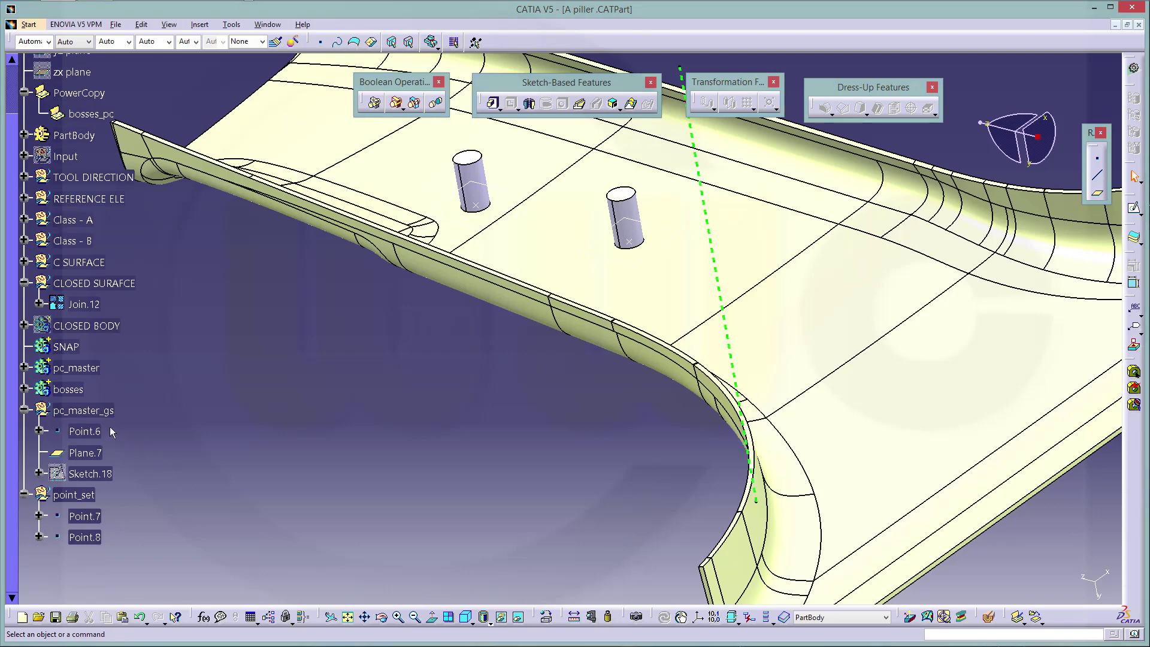
click(24, 390)
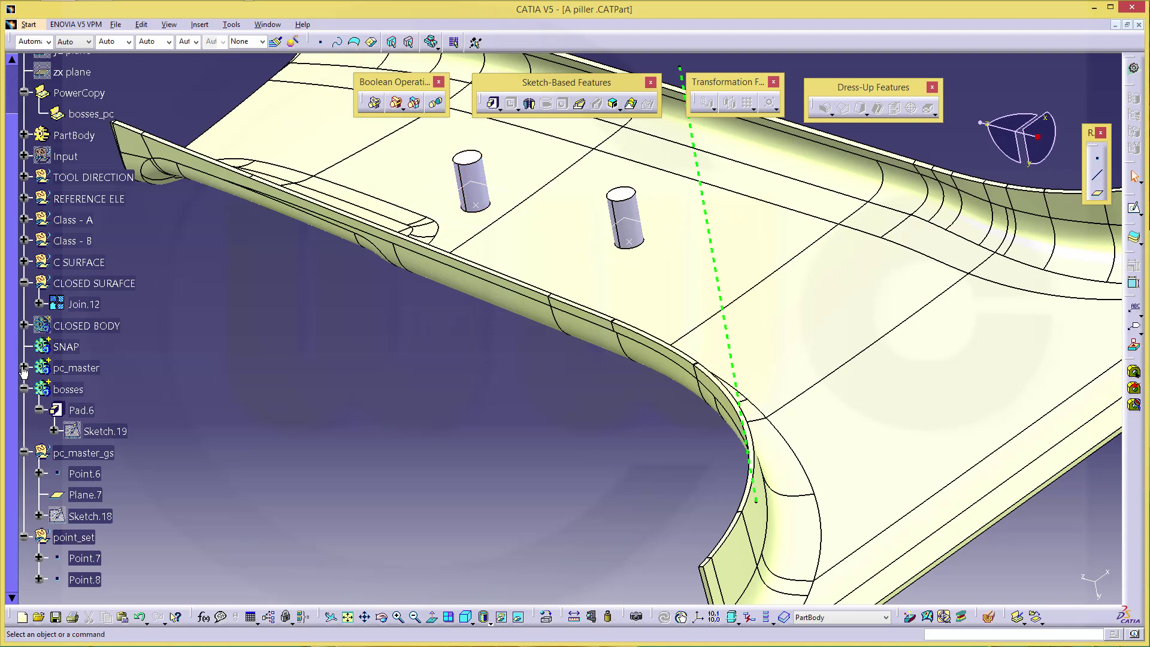
click(24, 368)
scroll(180, 406, down, 3)
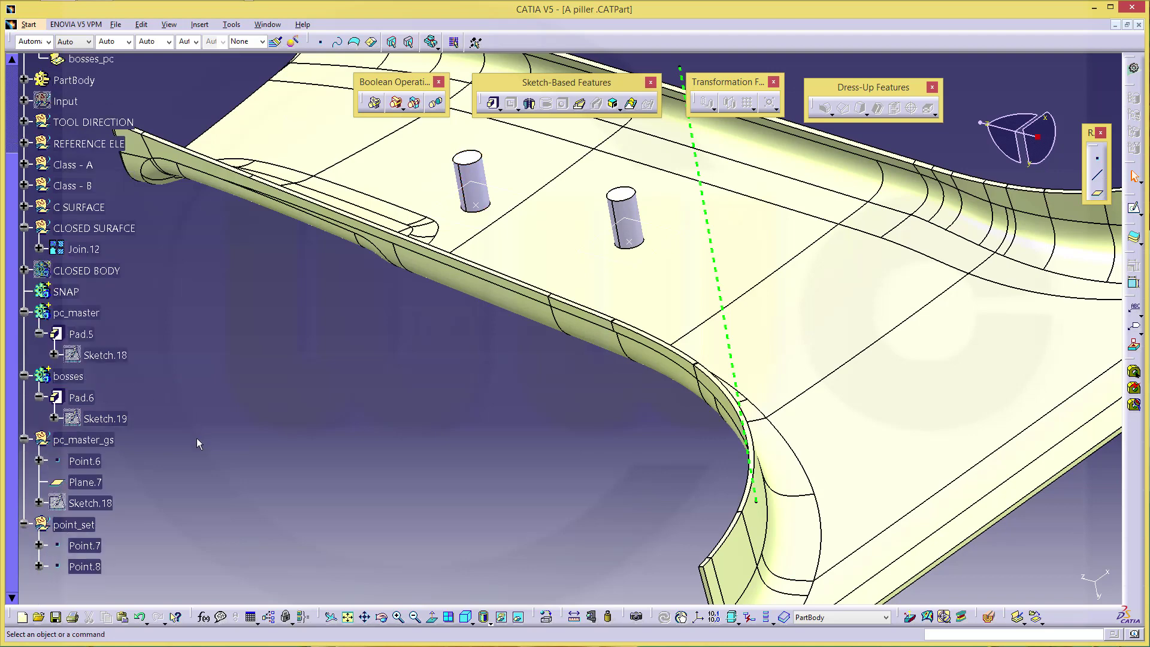
Make the bosses body the in-work object again for the next PowerCopy instance
click(70, 379)
right_click(71, 381)
click(119, 462)
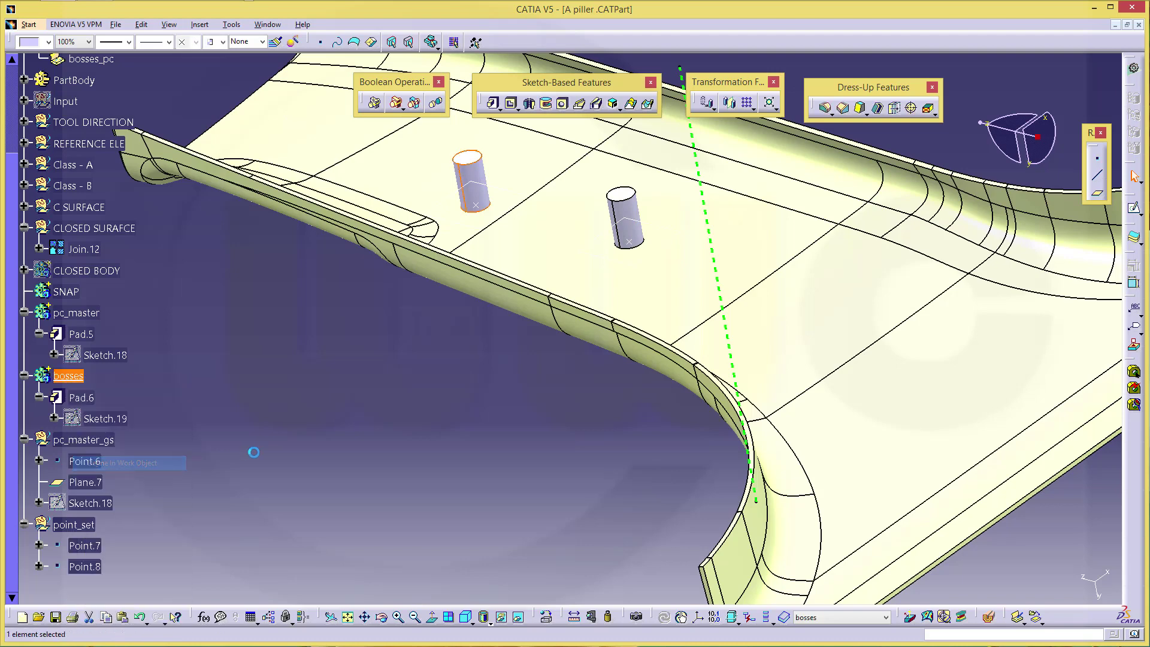
Instantiate bosses_pc inside bosses, using Join.12 and TOOL DIRECTION for their matching inputs and Point.8 for Point.6
middle_drag(432, 341, 420, 389)
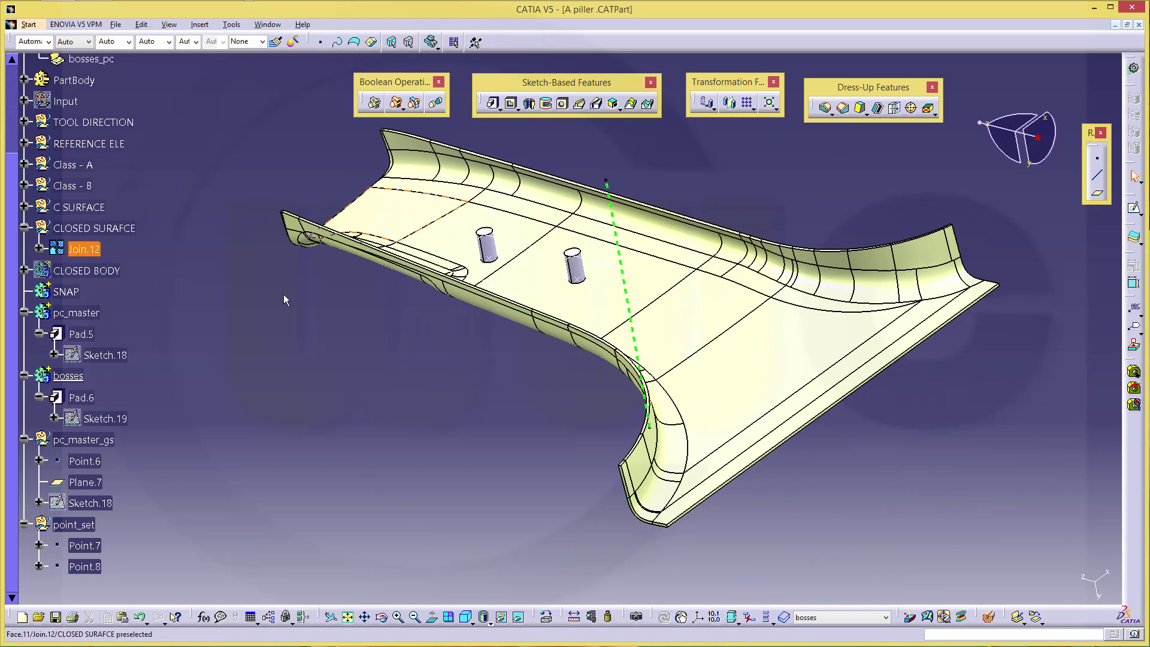
right_click(99, 59)
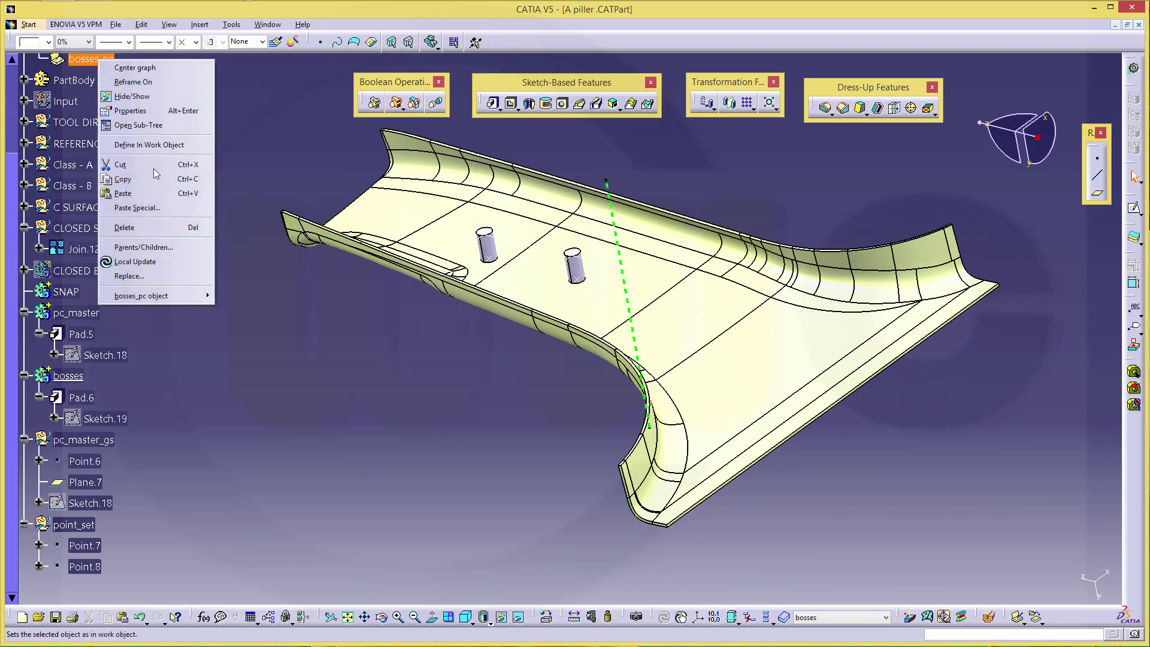
mouse_move(169, 301)
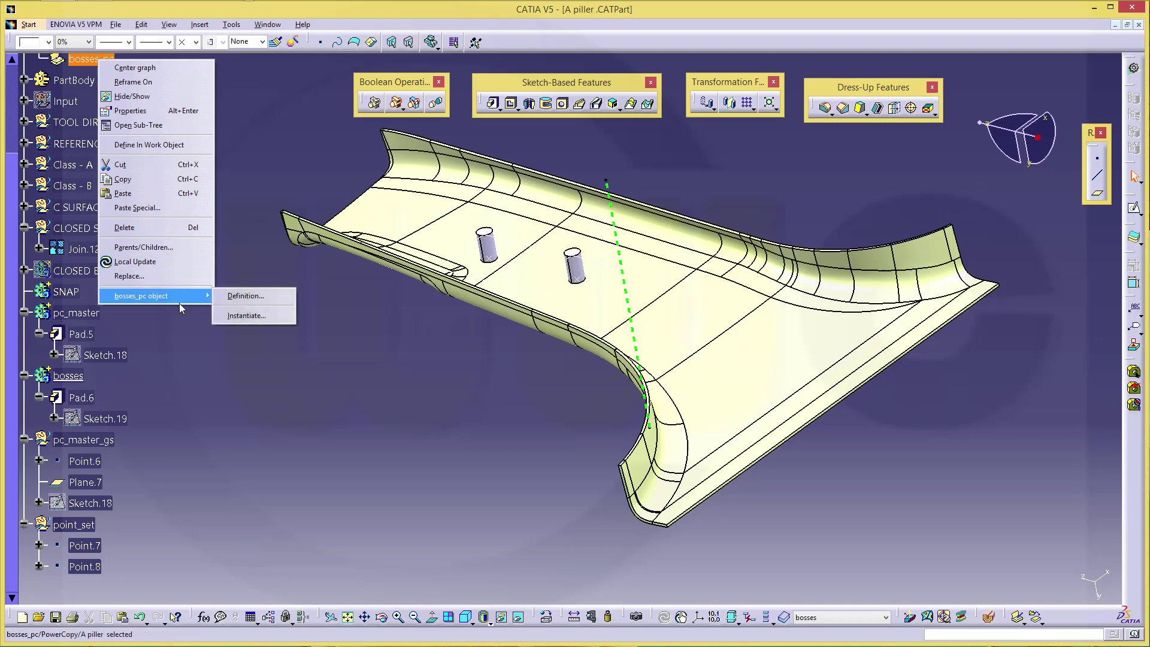
click(250, 317)
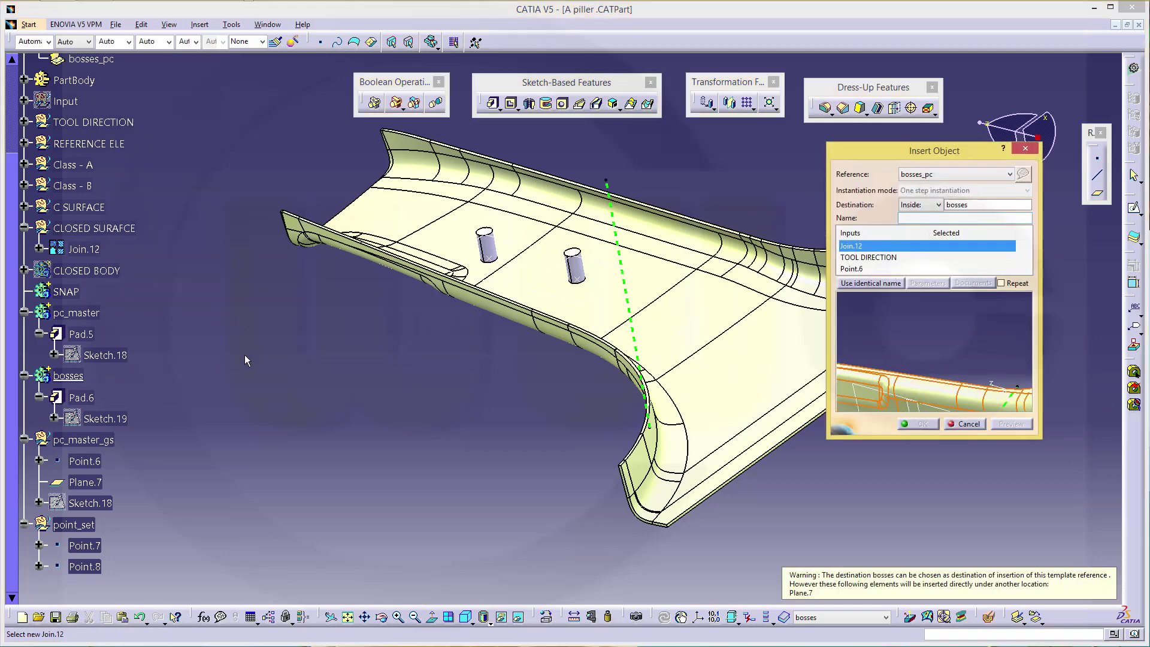
click(85, 250)
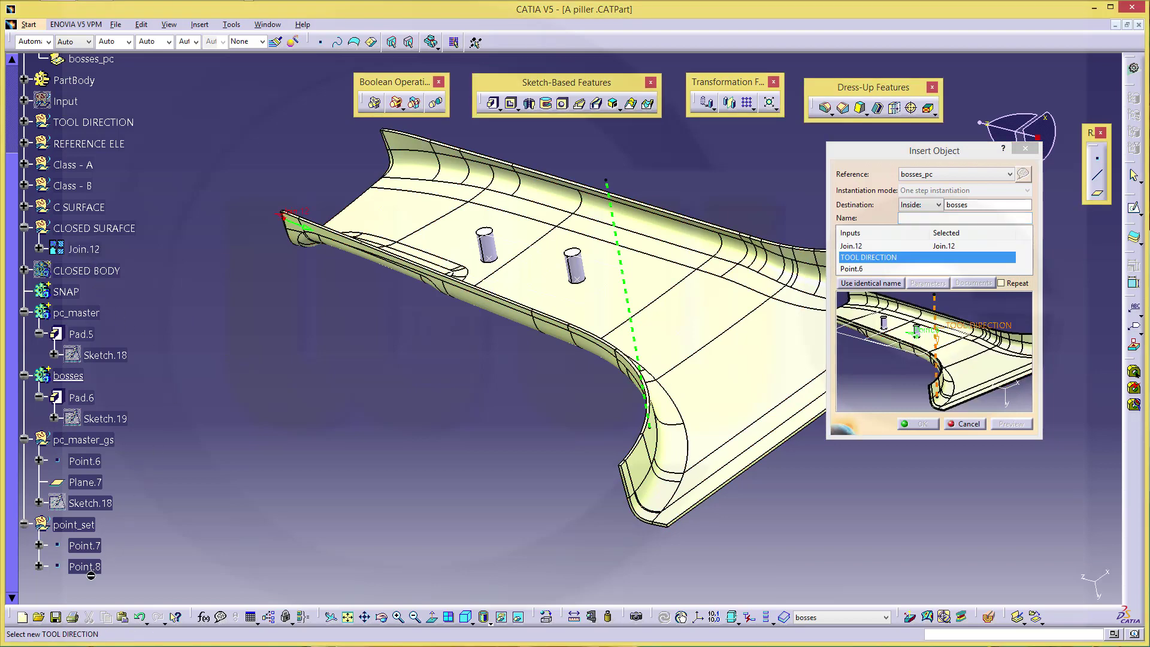
click(93, 122)
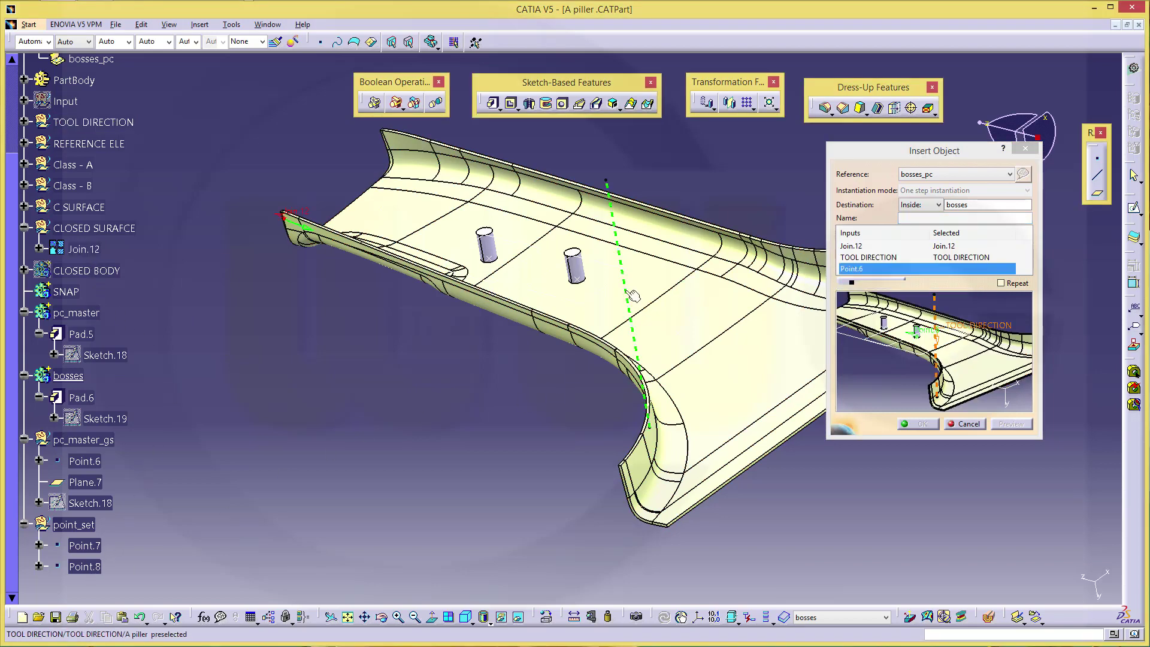
click(85, 567)
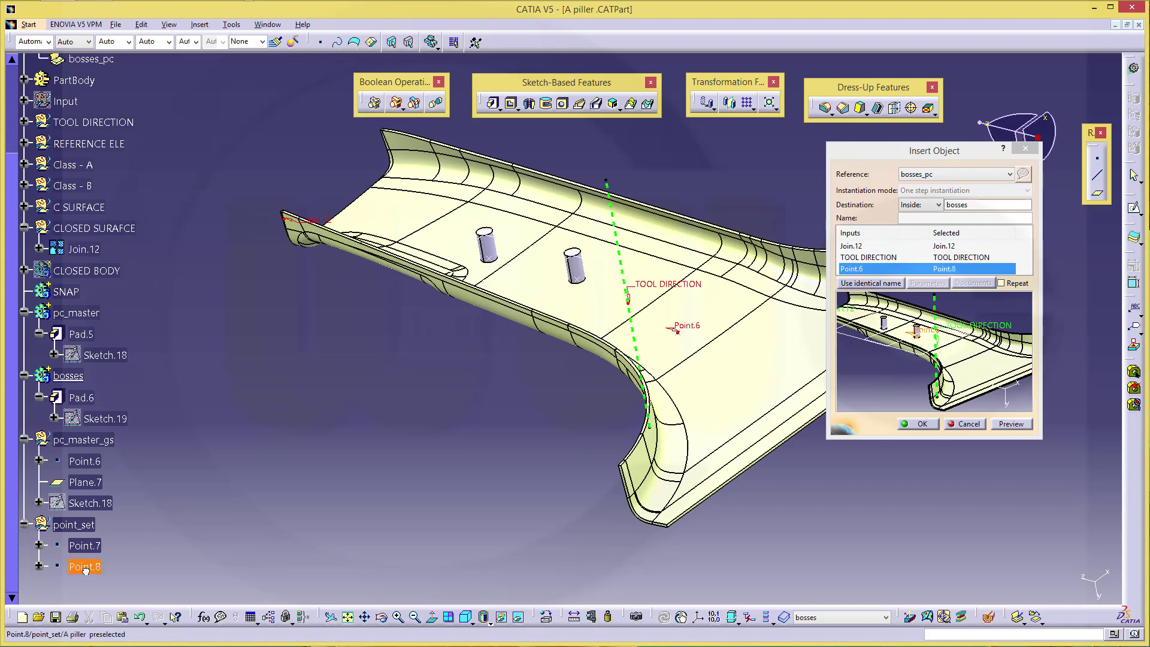
click(921, 425)
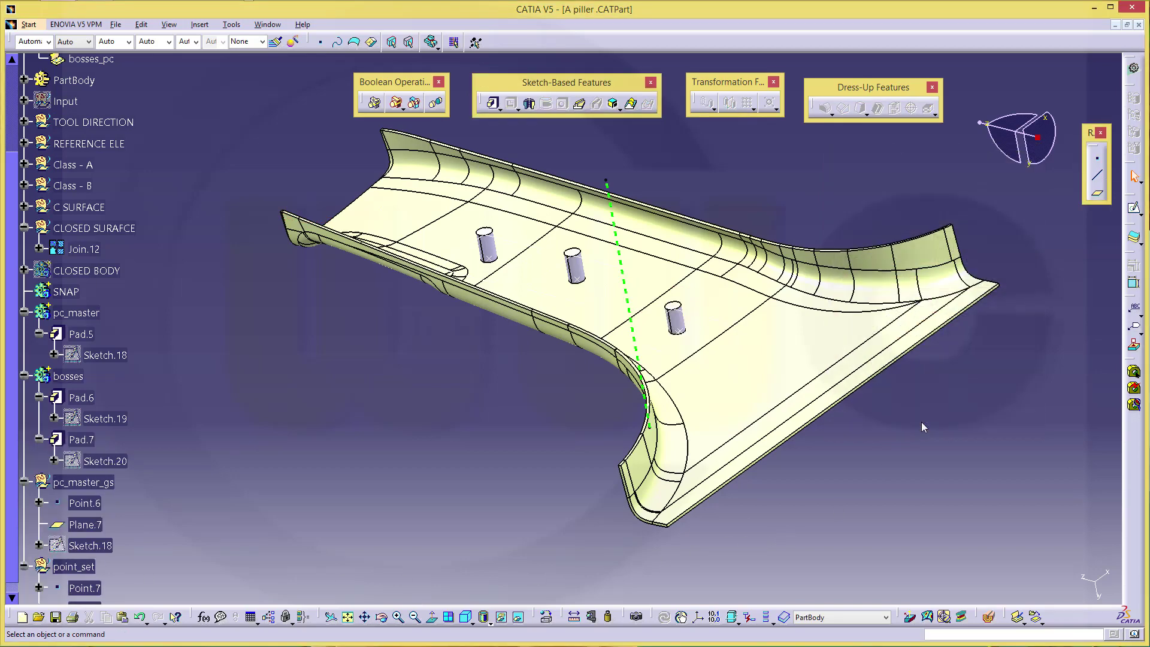
middle_drag(467, 397, 418, 417)
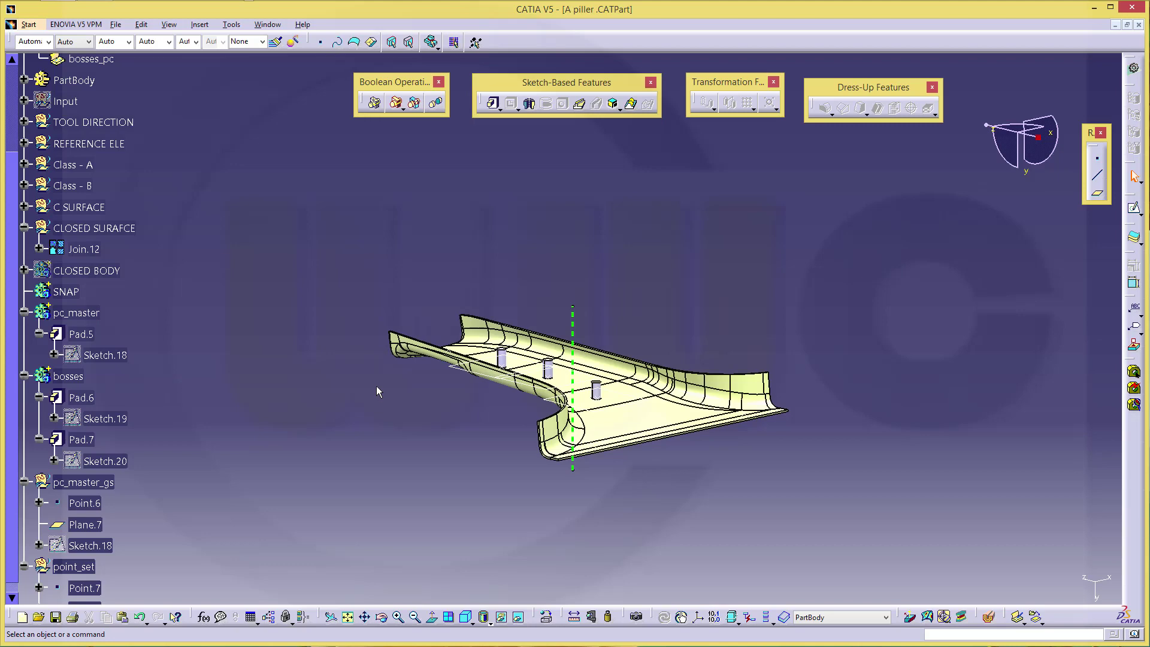
middle_drag(376, 386, 501, 426)
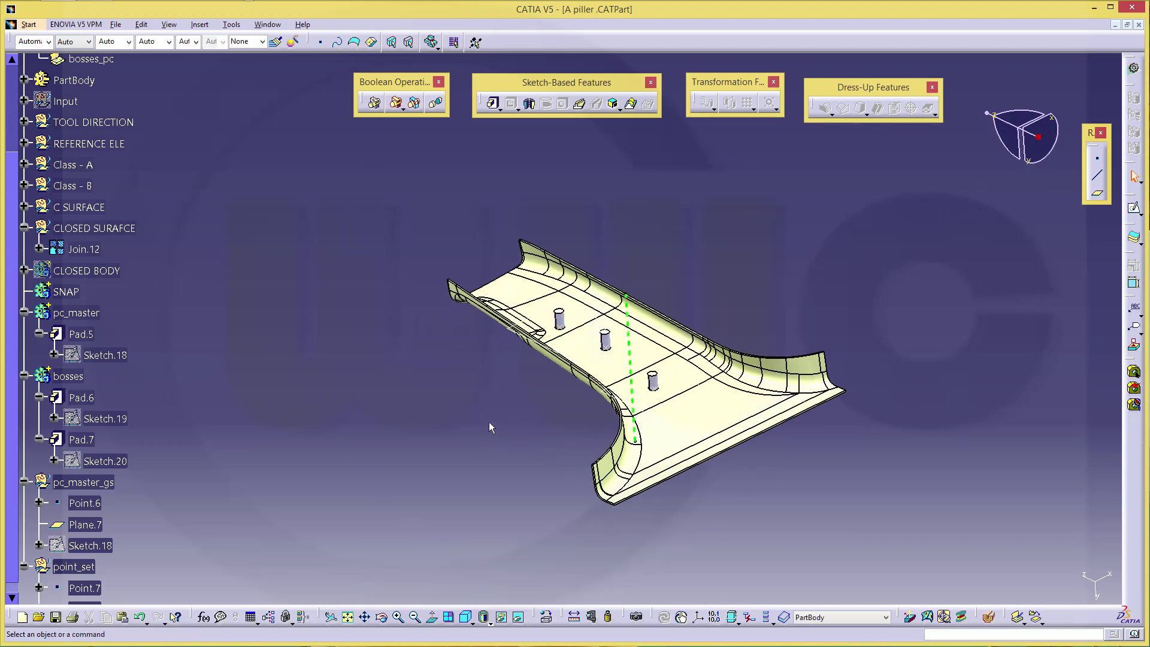